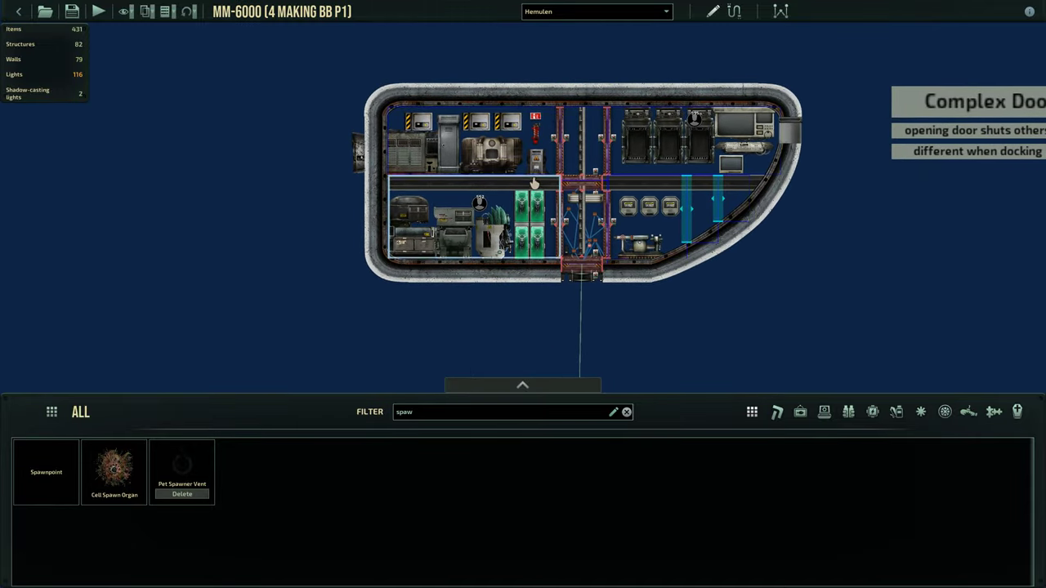
Examine the red rectangular walled block beside the Rough Plan layout
{"action": "scroll", "coordinate": [548, 215], "scroll_direction": "up", "scroll_amount": 2}
{"action": "scroll", "coordinate": [576, 214], "scroll_direction": "down", "scroll_amount": 5}
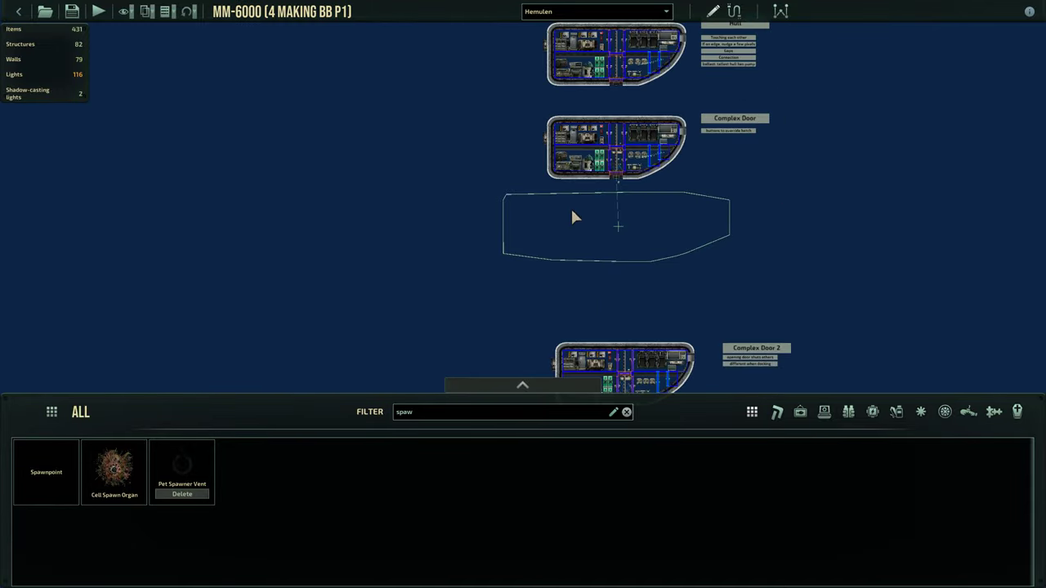
{"action": "scroll", "coordinate": [637, 243], "scroll_direction": "up", "scroll_amount": 6}
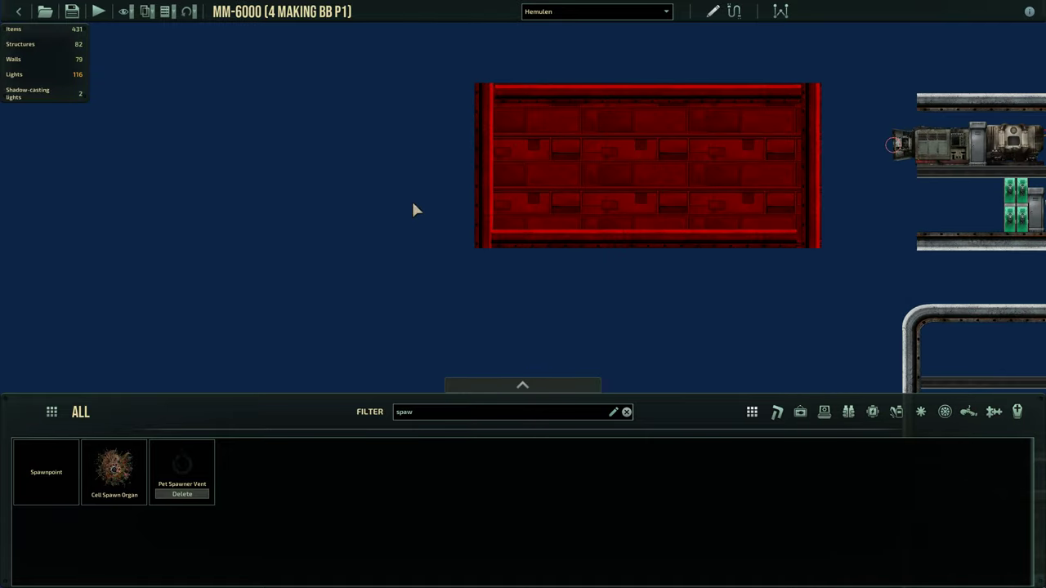
{"action": "left_click_drag", "start_coordinate": [330, 82], "coordinate": [684, 349]}
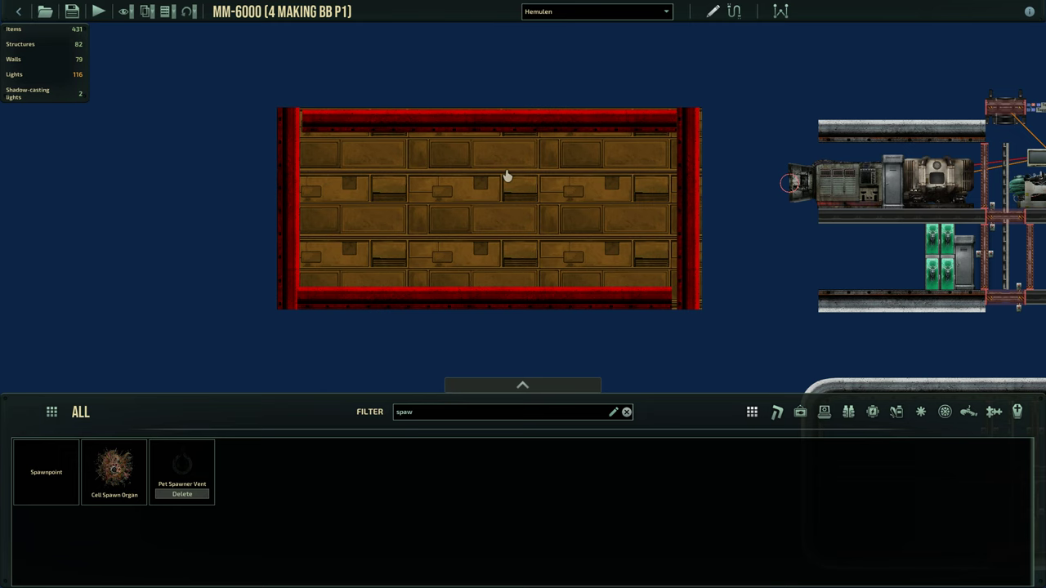
{"action": "key", "text": "d"}
{"action": "left_click_drag", "start_coordinate": [190, 91], "coordinate": [590, 332]}
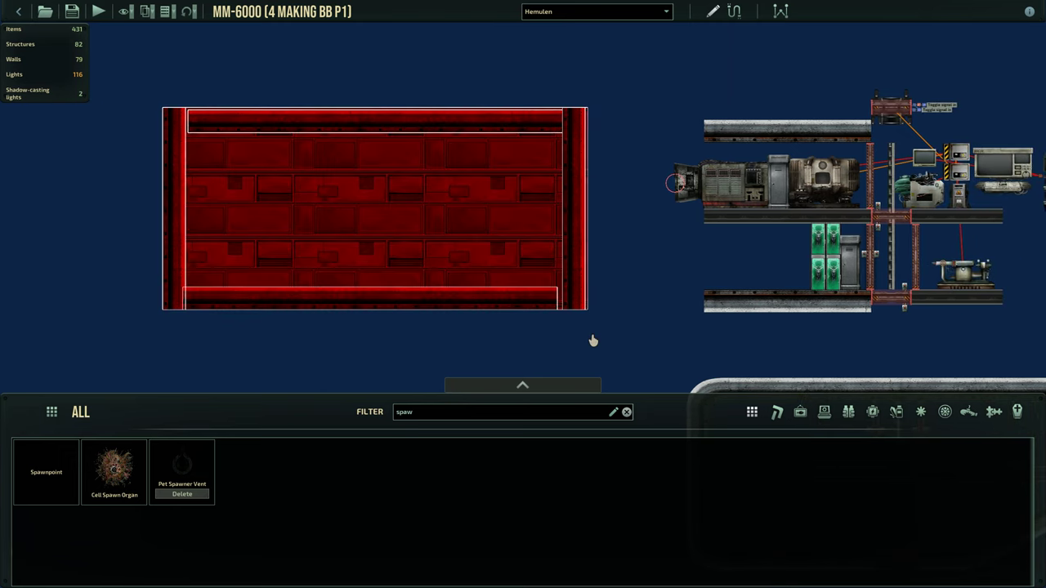
{"action": "left_click", "coordinate": [590, 332]}
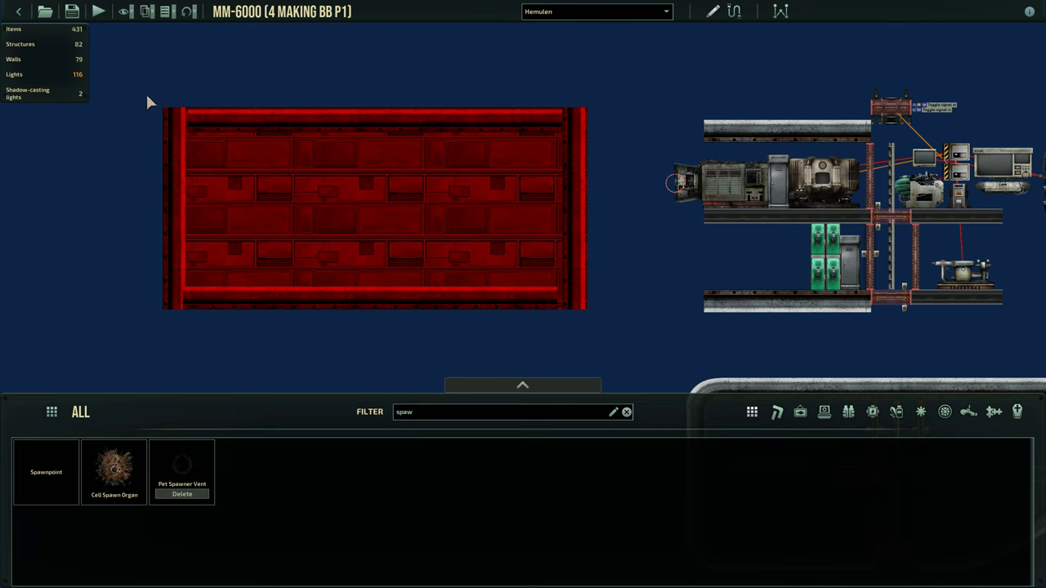
{"action": "key", "text": "d"}
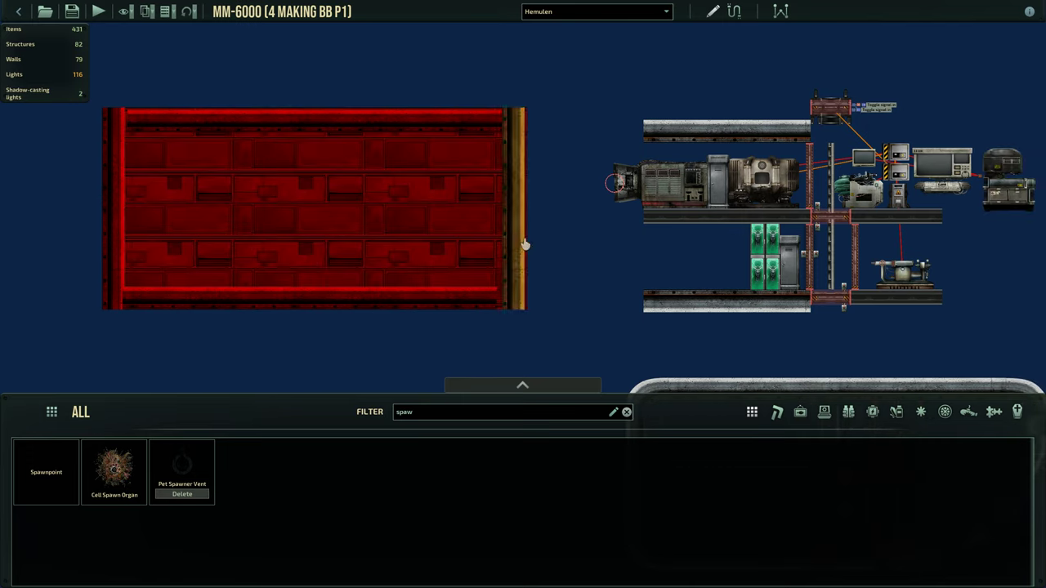
Inspect the Rough Plan layout, selecting the medium steel cabinet in its upper engine compartment
{"action": "key", "text": "s"}
{"action": "key", "text": "w"}
{"action": "key", "text": "d"}
{"action": "left_click_drag", "start_coordinate": [313, 123], "coordinate": [806, 262]}
{"action": "key", "text": "s"}
{"action": "left_click", "coordinate": [637, 264]}
{"action": "key", "text": "w"}
{"action": "scroll", "coordinate": [455, 255], "scroll_direction": "up", "scroll_amount": 4}
{"action": "key", "text": "a"}
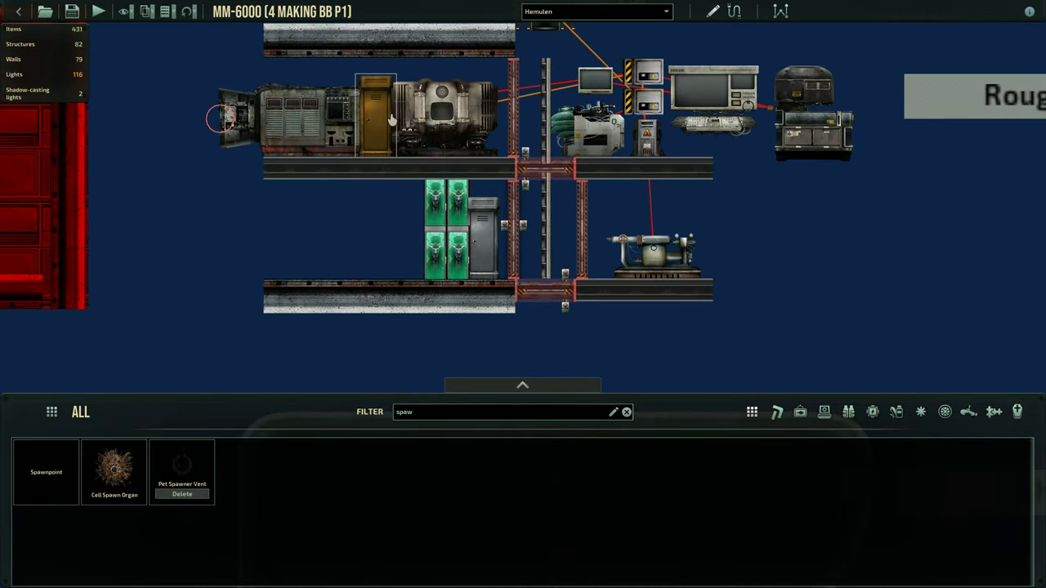
{"action": "left_click", "coordinate": [429, 114]}
{"action": "left_click", "coordinate": [336, 116]}
{"action": "left_click", "coordinate": [379, 116]}
{"action": "key", "text": "d"}
{"action": "key", "text": "w"}
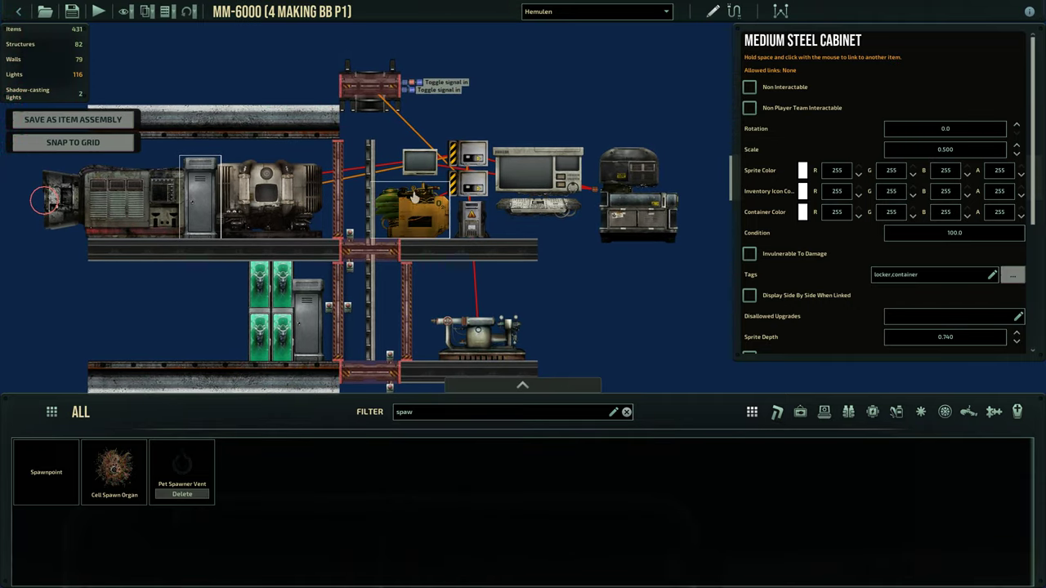
Compare the red reference block with the Rough Plan, and clear the cabinet selection
{"action": "scroll", "coordinate": [384, 199], "scroll_direction": "down", "scroll_amount": 4}
{"action": "key", "text": "a"}
{"action": "key", "text": "d"}
{"action": "scroll", "coordinate": [495, 214], "scroll_direction": "down", "scroll_amount": 2}
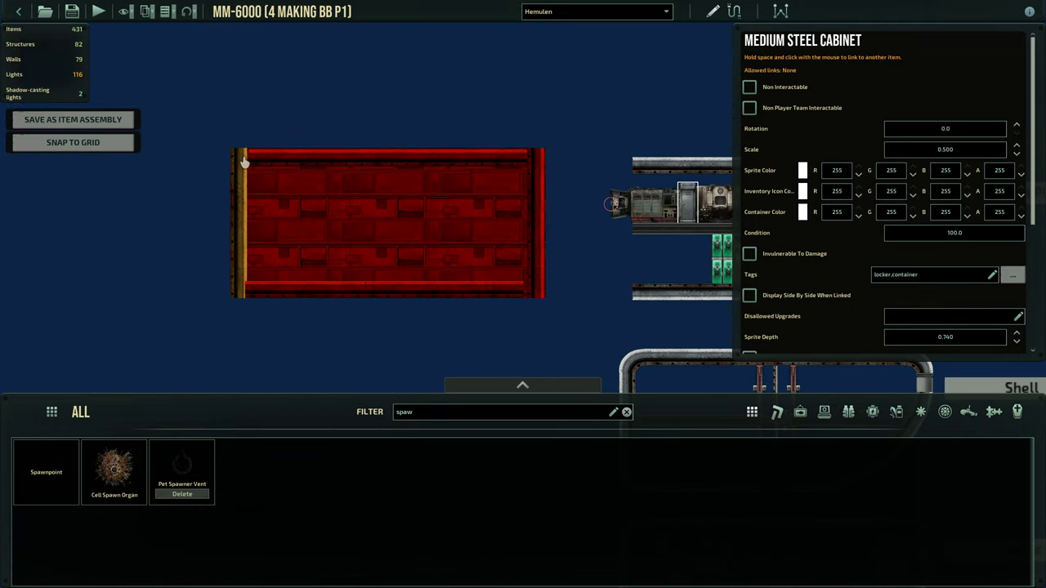
{"action": "key", "text": "d"}
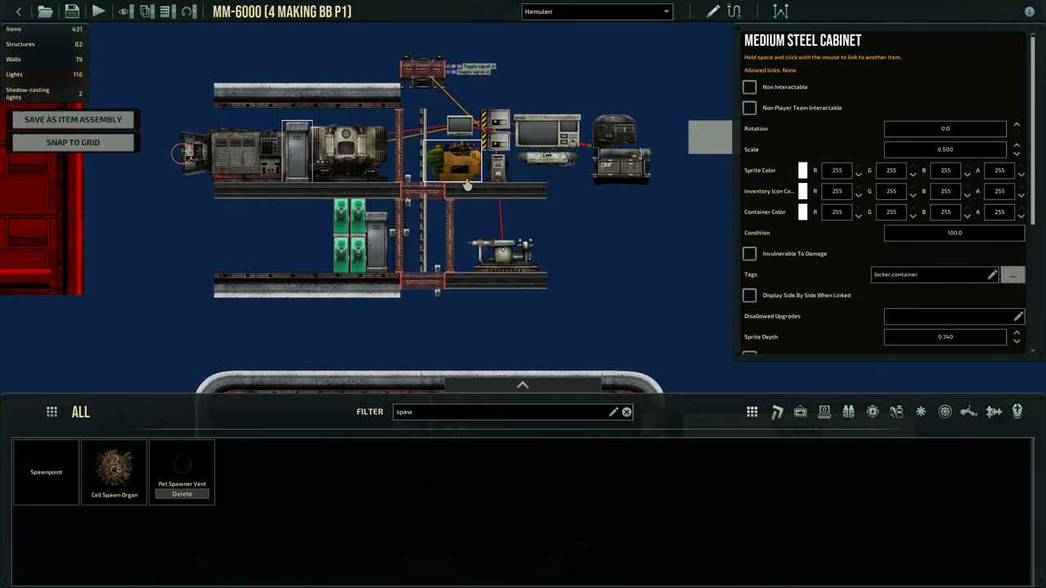
{"action": "key", "text": "a"}
{"action": "key", "text": "w"}
{"action": "key", "text": "d"}
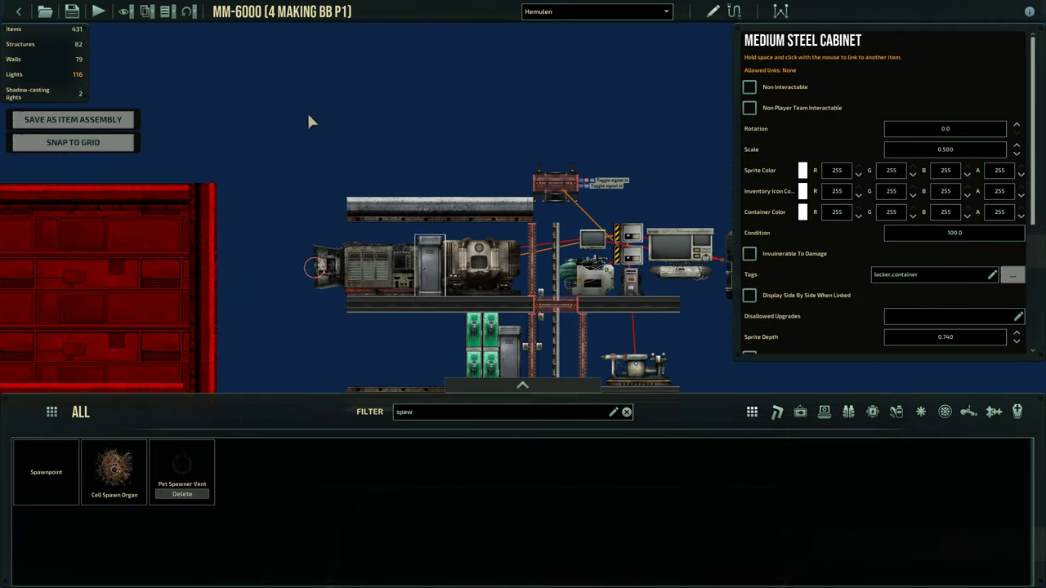
{"action": "left_click", "coordinate": [523, 91]}
{"action": "key", "text": "a"}
{"action": "key", "text": "s"}
{"action": "middle_click_drag", "start_coordinate": [95, 49], "coordinate": [54, 27]}
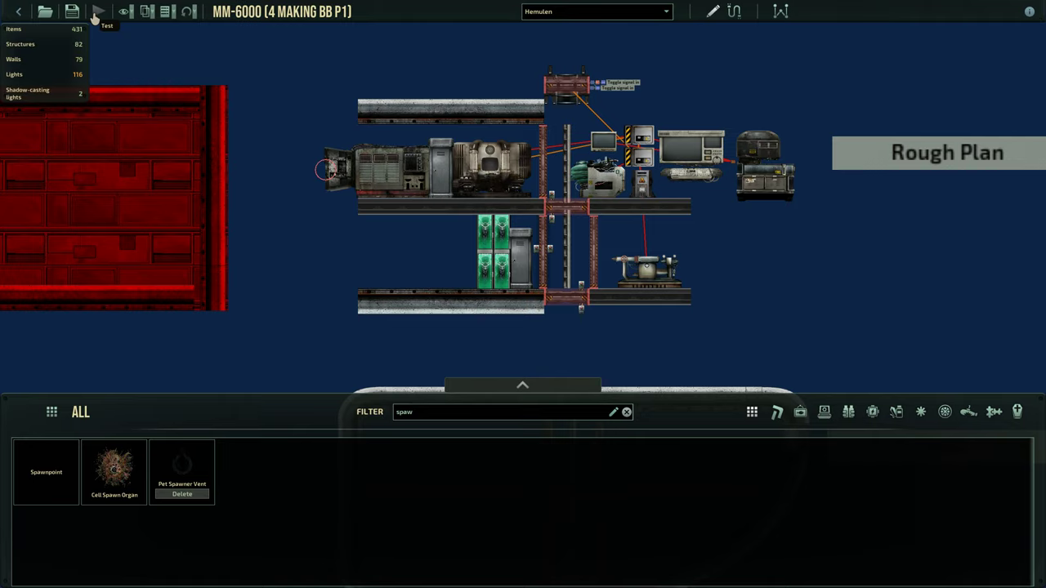
Test-run the submarine and return to the editor
{"action": "left_click", "coordinate": [96, 12]}
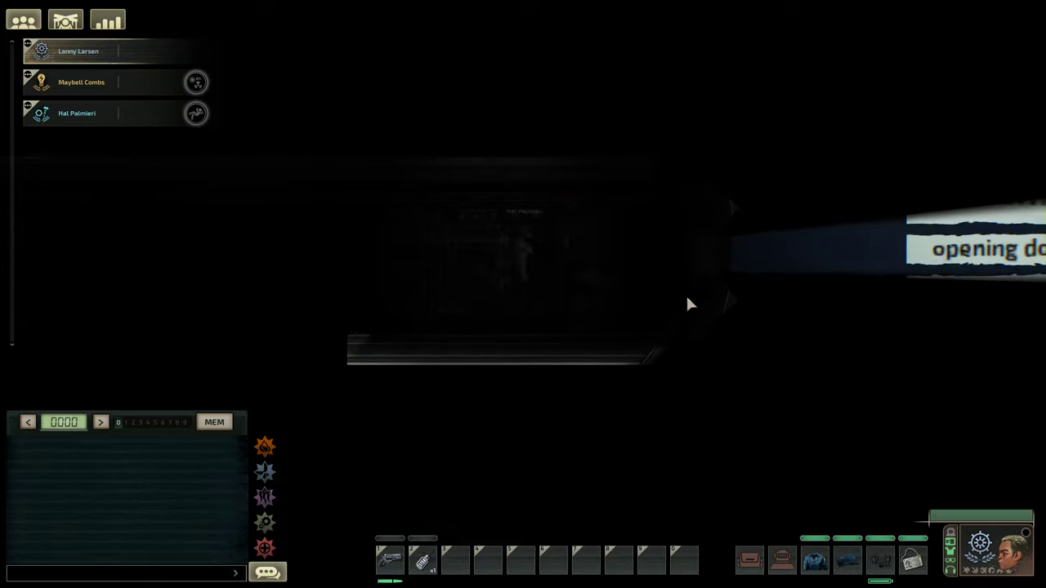
{"action": "key", "text": "Escape"}
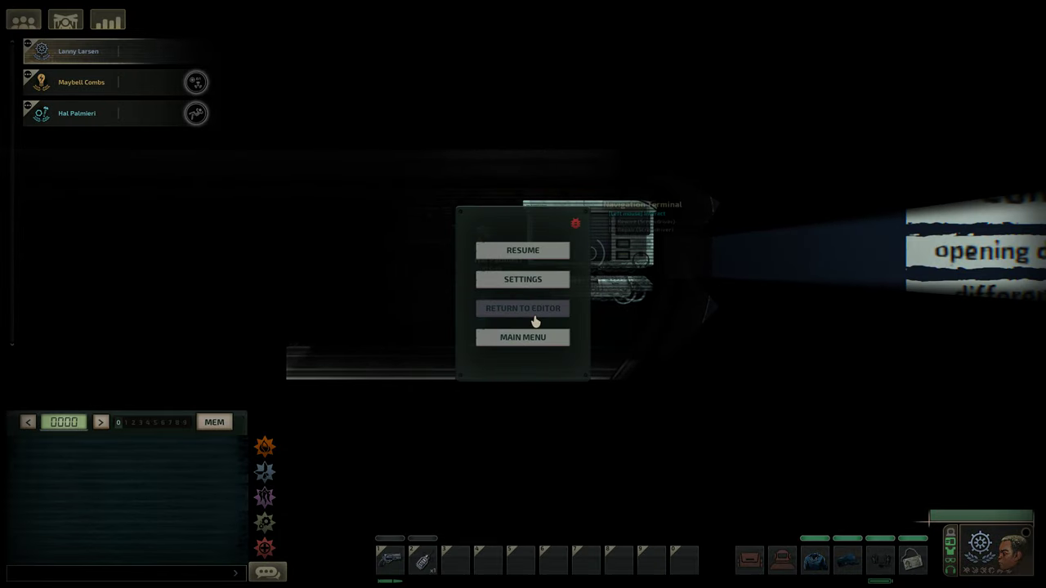
{"action": "left_click", "coordinate": [534, 321]}
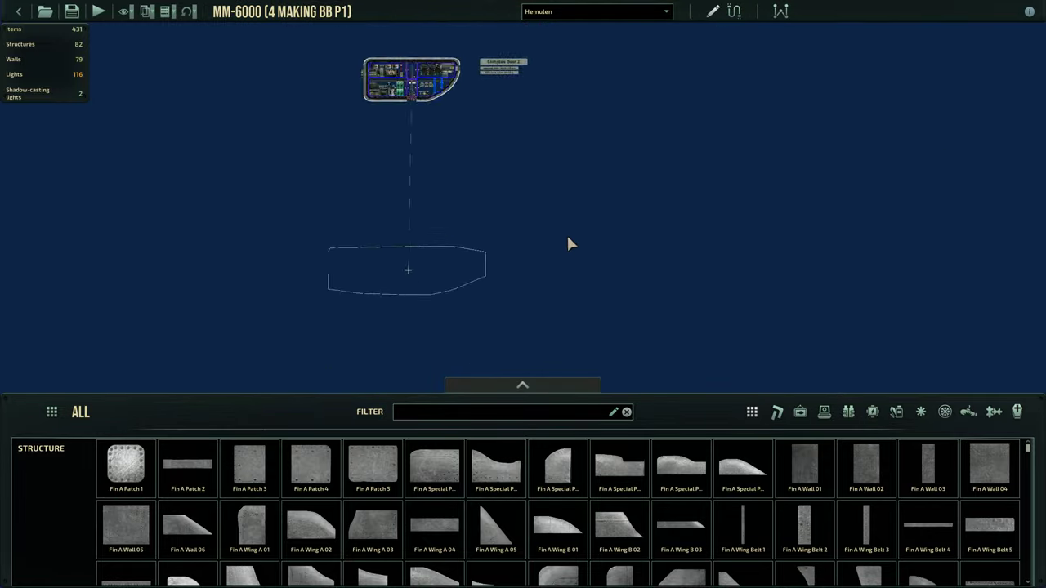
Filter the items for "spawn" and try placing a spawnpoint over the middle of the three suit cabinets
{"action": "scroll", "coordinate": [575, 263], "scroll_direction": "up", "scroll_amount": 15}
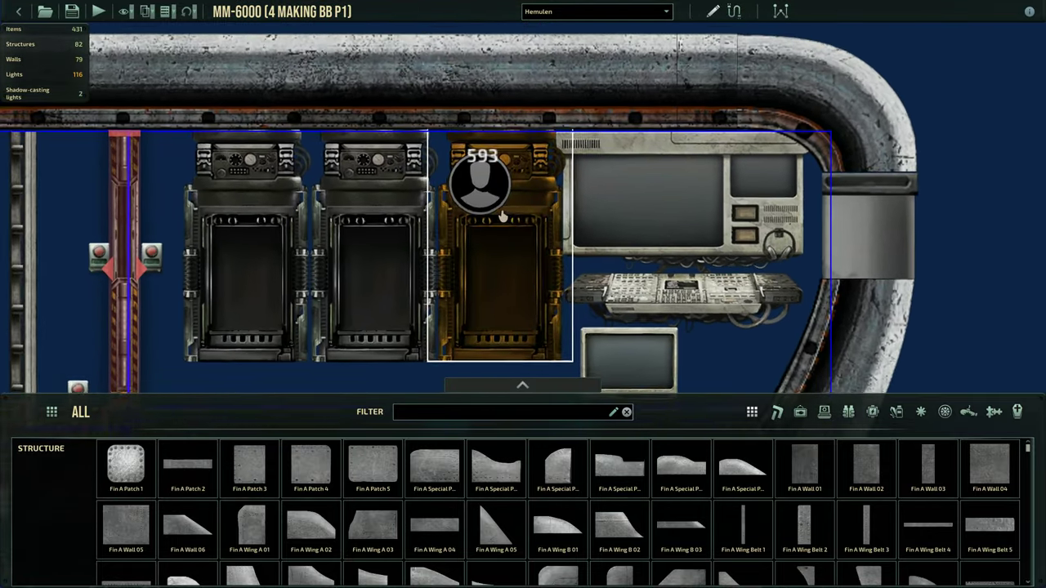
{"action": "left_click", "coordinate": [484, 204]}
{"action": "type", "text": "spawni"}
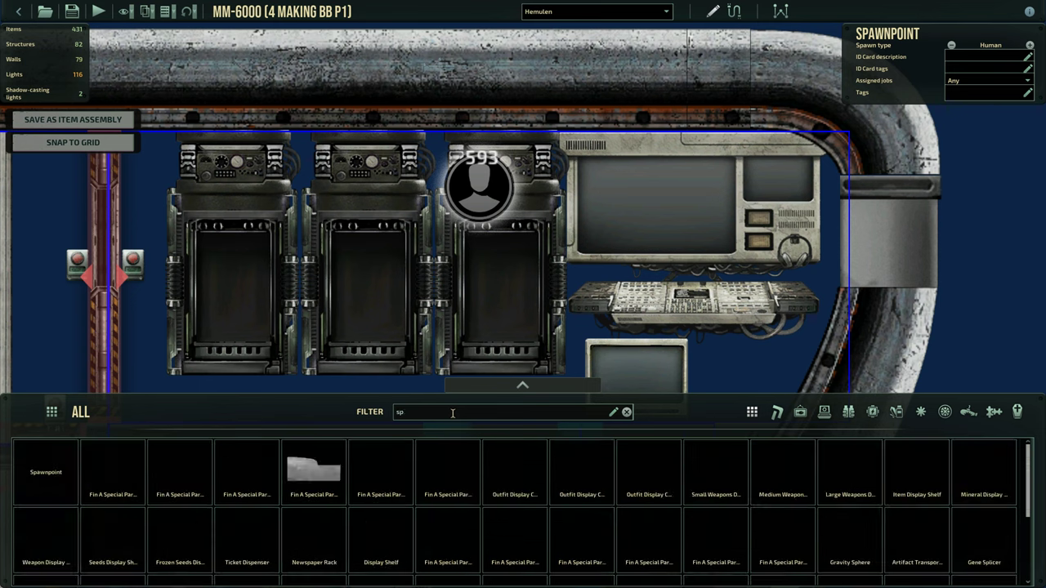
{"action": "left_click_drag", "start_coordinate": [64, 476], "coordinate": [342, 174]}
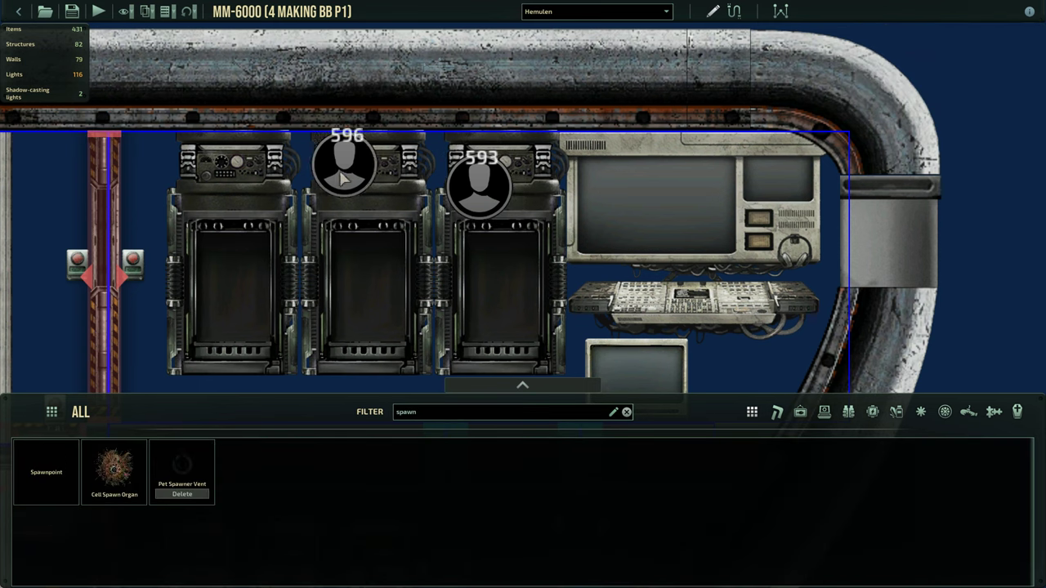
{"action": "left_click", "coordinate": [347, 181]}
{"action": "left_click", "coordinate": [360, 241]}
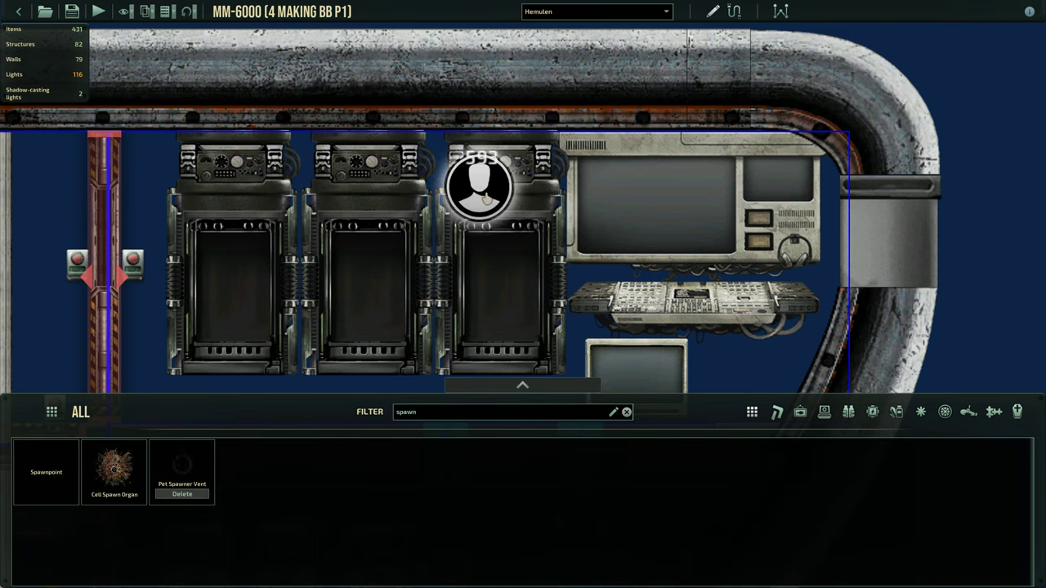
Examine how the rooms, hatches and equipment are arranged in the Rough Plan beside the red block
{"action": "scroll", "coordinate": [486, 199], "scroll_direction": "down", "scroll_amount": 10}
{"action": "key", "text": "s"}
{"action": "scroll", "coordinate": [539, 268], "scroll_direction": "up", "scroll_amount": 10}
{"action": "key", "text": "d"}
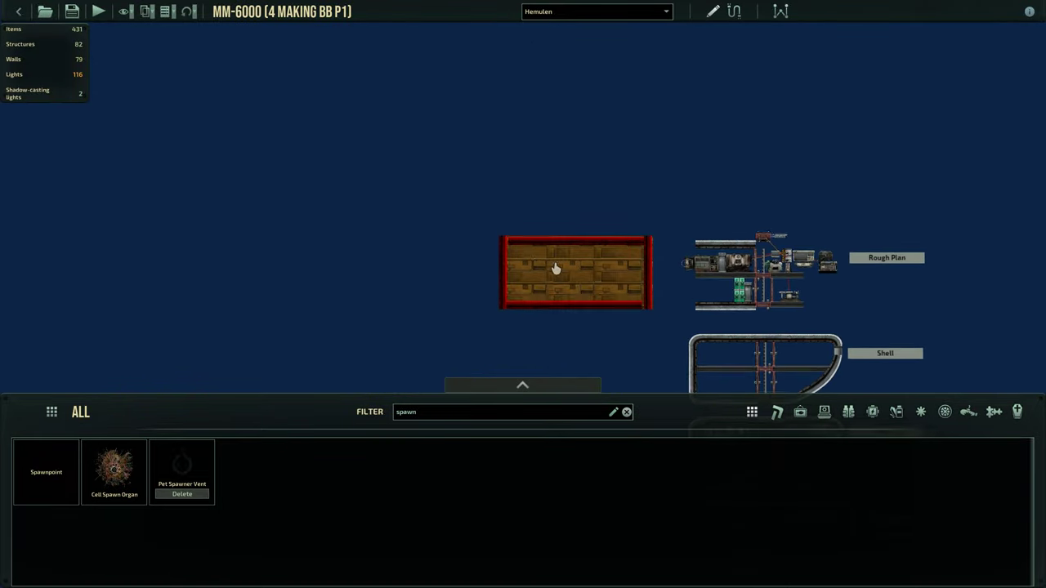
{"action": "scroll", "coordinate": [468, 276], "scroll_direction": "down", "scroll_amount": 3}
{"action": "scroll", "coordinate": [286, 248], "scroll_direction": "down", "scroll_amount": 2}
{"action": "key", "text": "a"}
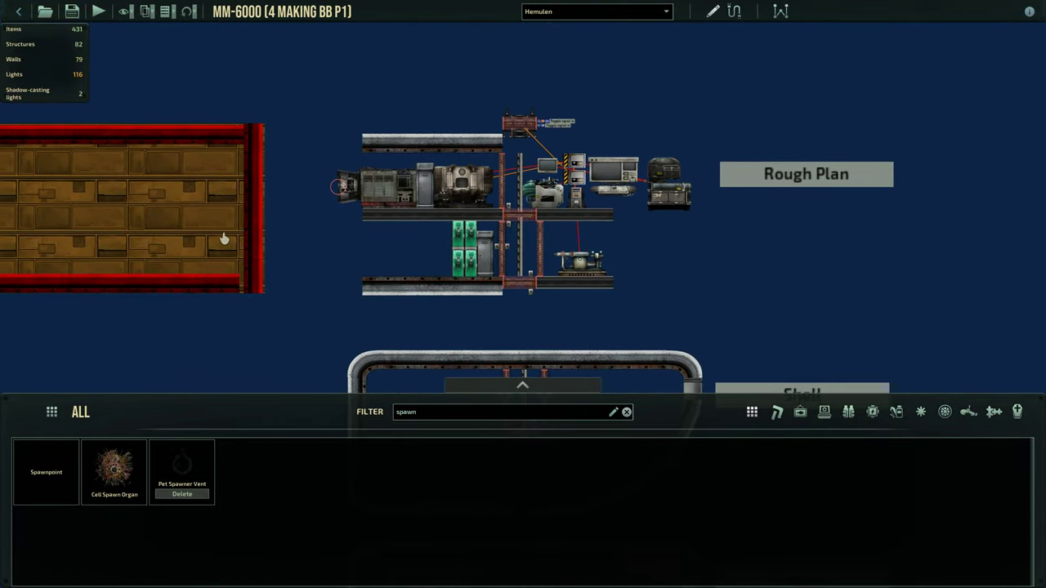
{"action": "scroll", "coordinate": [212, 204], "scroll_direction": "up", "scroll_amount": 4}
{"action": "key", "text": "d"}
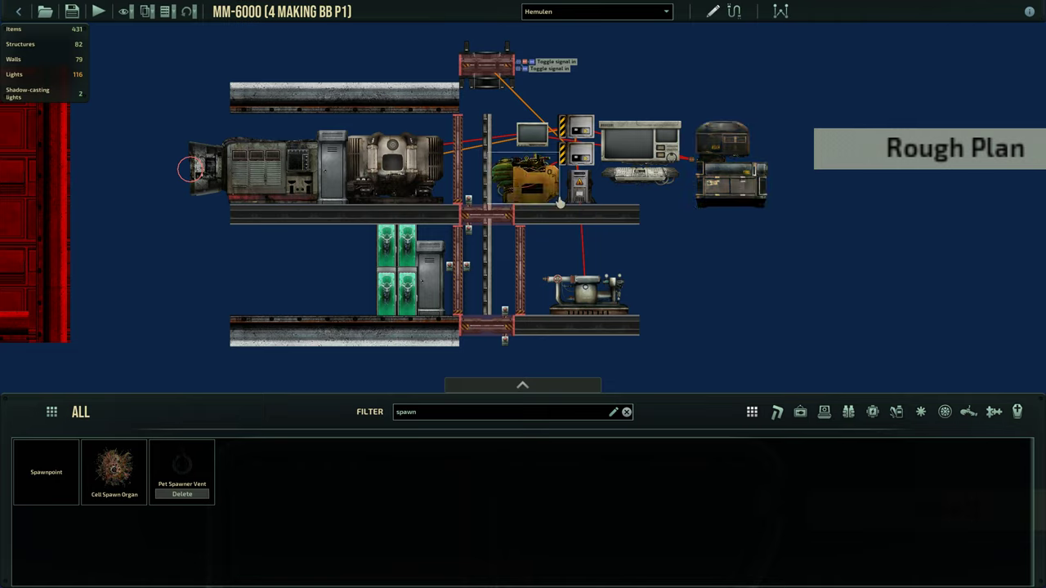
{"action": "key", "text": "s"}
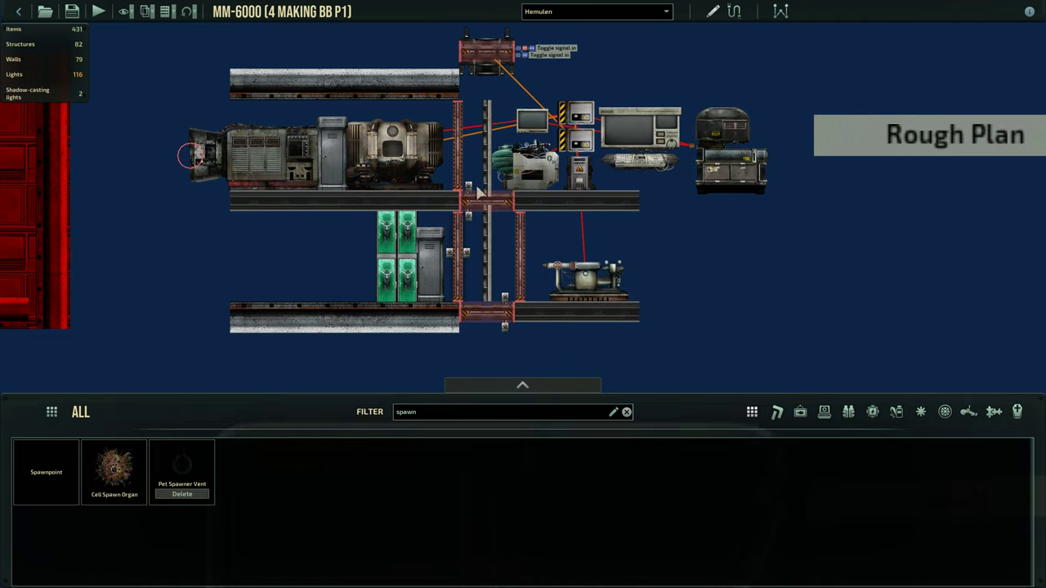
{"action": "key", "text": "w"}
{"action": "key", "text": "a"}
{"action": "key", "text": "s"}
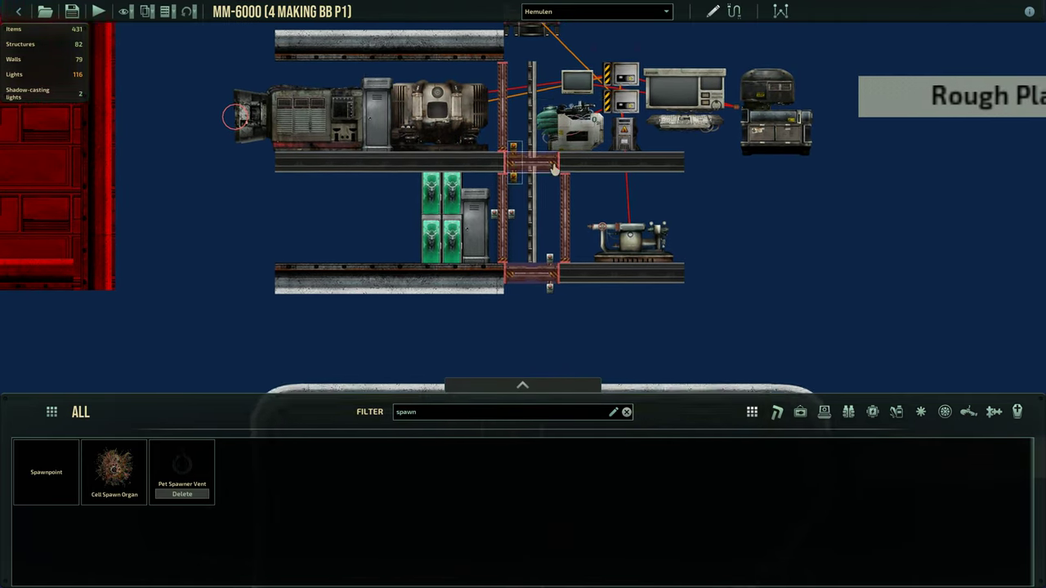
Examine the Shell stage's outer hull, dividing walls, doors and docking hatch with the item palette collapsed
{"action": "key", "text": "d"}
{"action": "key", "text": "w"}
{"action": "key", "text": "s"}
{"action": "scroll", "coordinate": [603, 151], "scroll_direction": "down", "scroll_amount": 1}
{"action": "key", "text": "s"}
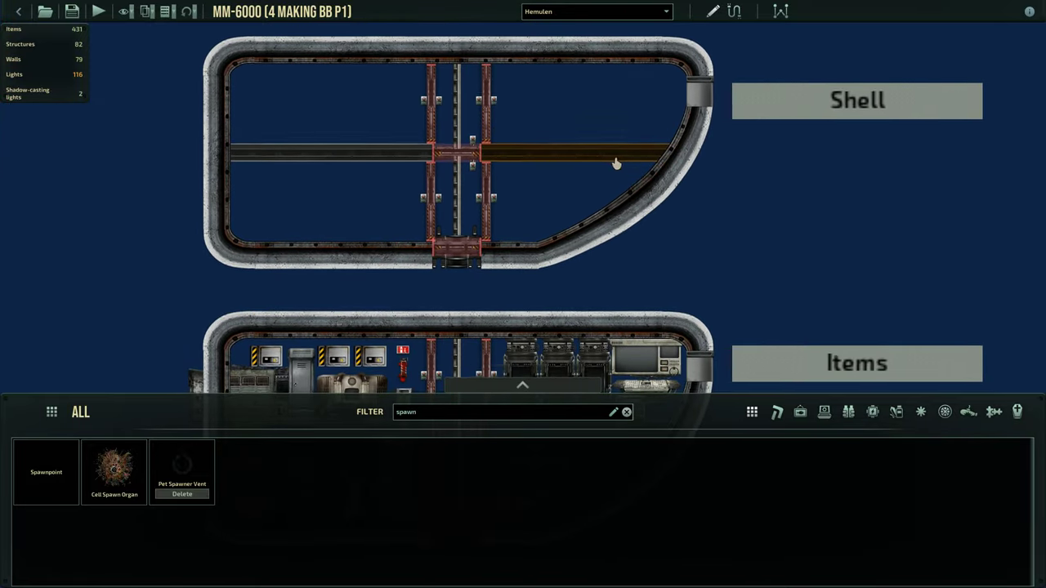
{"action": "key", "text": "w"}
{"action": "scroll", "coordinate": [613, 164], "scroll_direction": "up", "scroll_amount": 2}
{"action": "left_click", "coordinate": [519, 389]}
{"action": "scroll", "coordinate": [505, 350], "scroll_direction": "down", "scroll_amount": 2}
{"action": "key", "text": "w"}
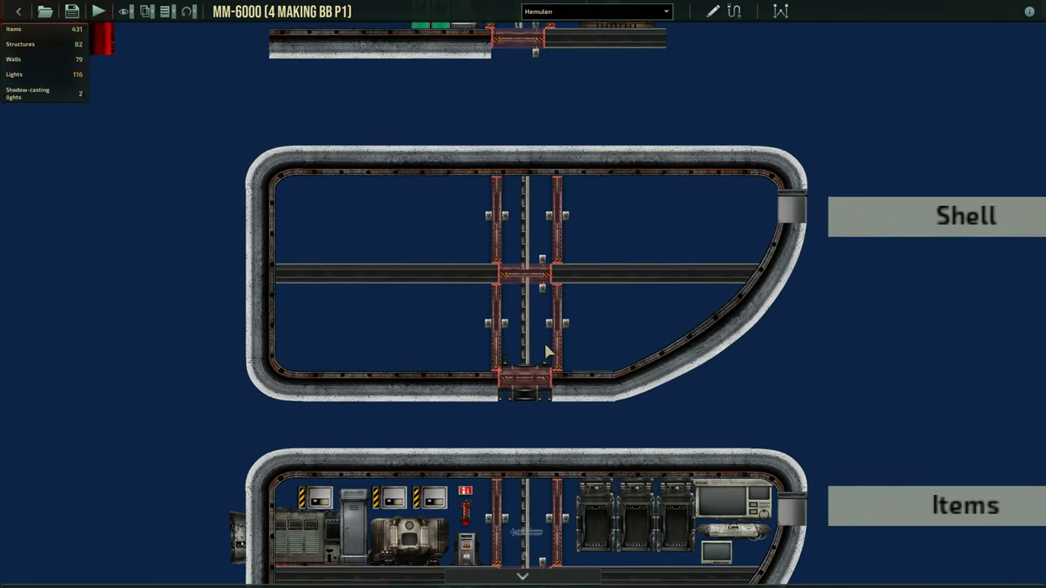
{"action": "key", "text": "s"}
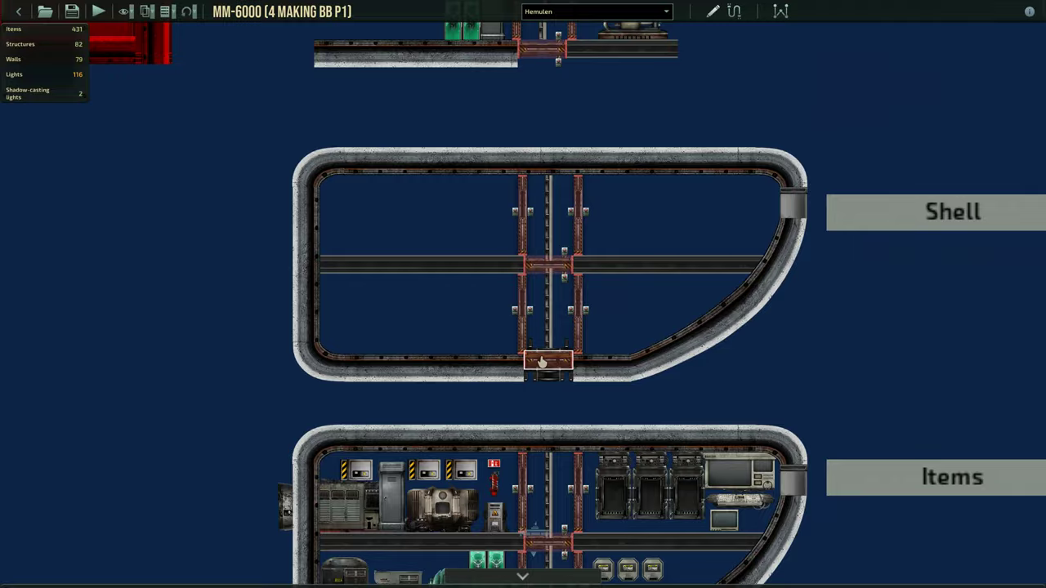
{"action": "scroll", "coordinate": [354, 131], "scroll_direction": "up", "scroll_amount": 2}
Reopen the item palette, filter it for "shell" and browse the available hull pieces
{"action": "left_click", "coordinate": [507, 578]}
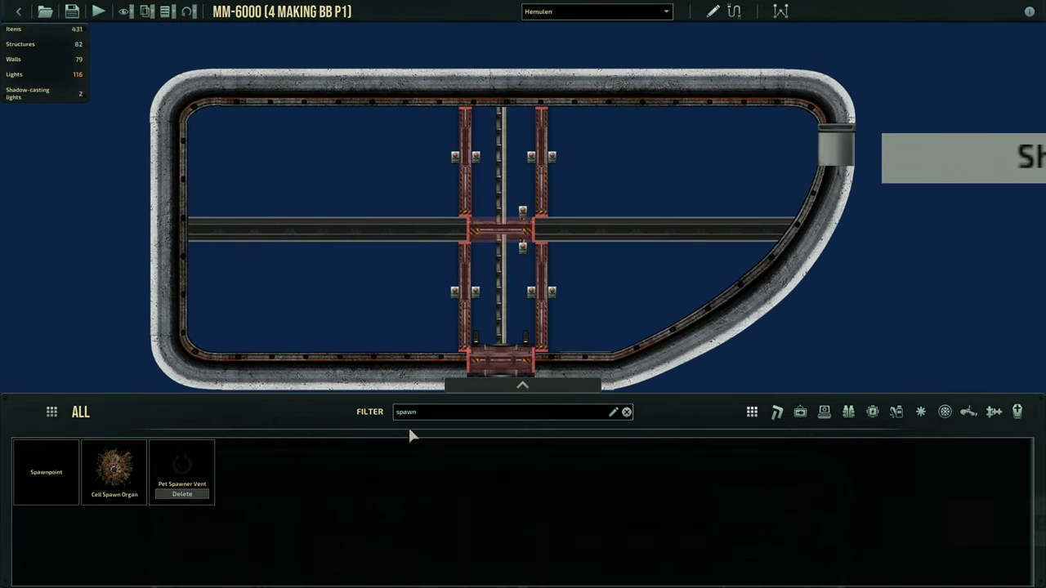
{"action": "type", "text": "shelkkl"}
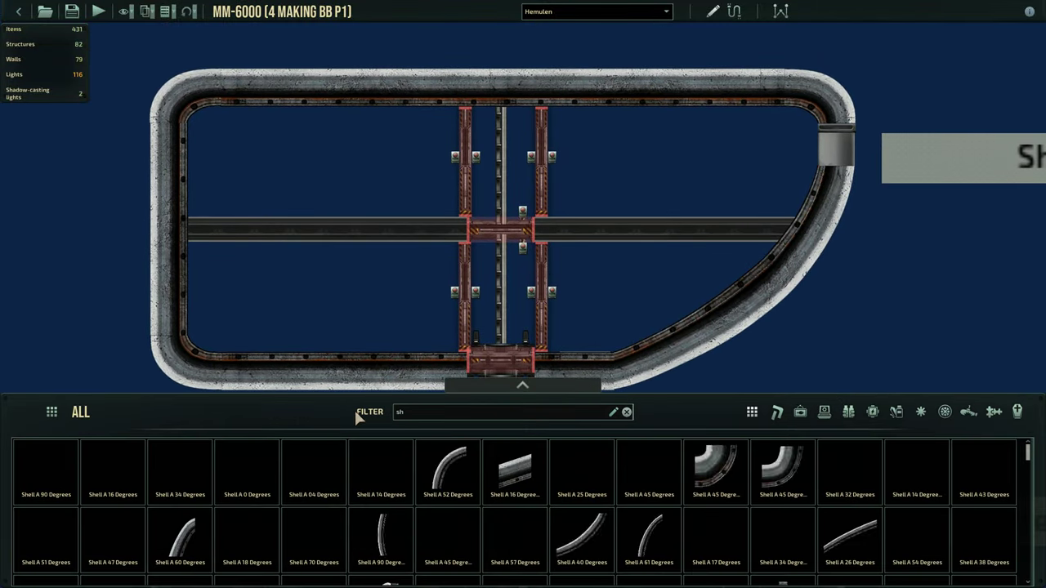
{"action": "key", "text": "BackSpace"}
{"action": "key", "text": "BackSpace"}
{"action": "key", "text": "BackSpace"}
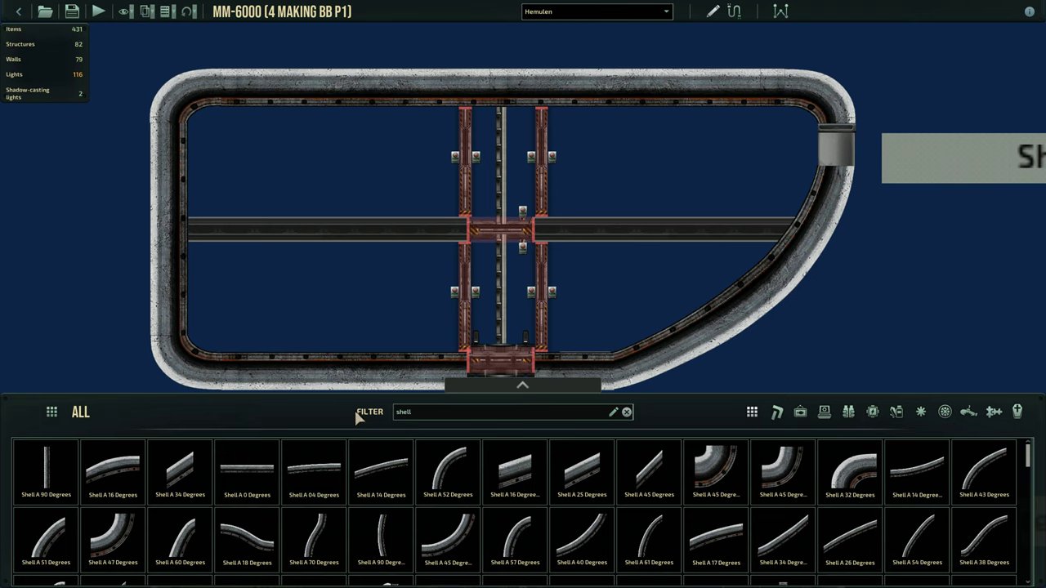
{"action": "scroll", "coordinate": [402, 523], "scroll_direction": "down", "scroll_amount": 8}
{"action": "scroll", "coordinate": [415, 503], "scroll_direction": "up", "scroll_amount": 8}
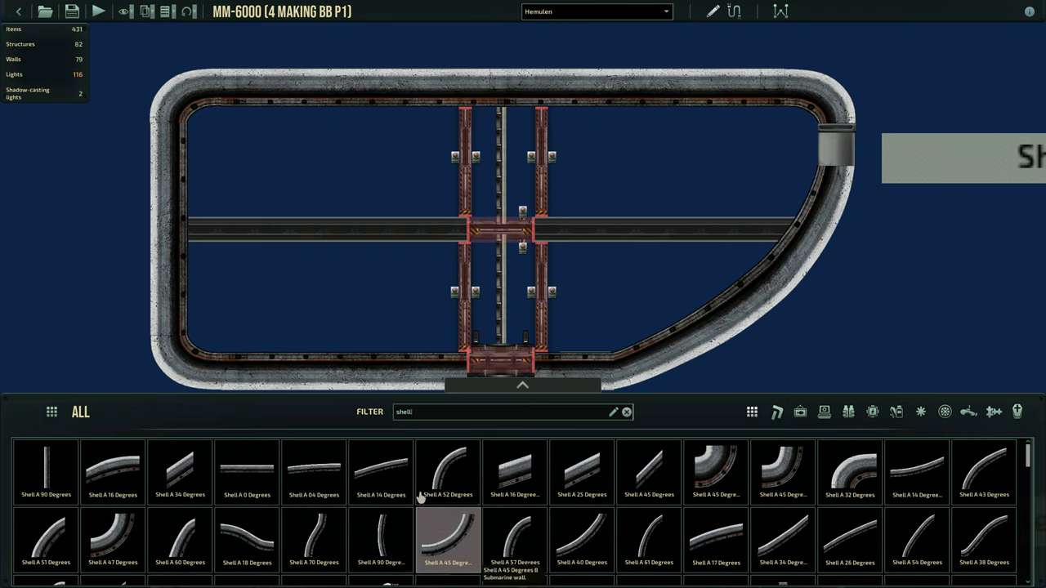
Place a Shell A 04 Degrees wall piece in the empty area beside the Shell and Items stages
{"action": "left_click", "coordinate": [289, 481]}
{"action": "key", "text": "a"}
{"action": "scroll", "coordinate": [226, 340], "scroll_direction": "down", "scroll_amount": 1}
{"action": "key", "text": "s"}
{"action": "left_click", "coordinate": [267, 201]}
Place a horizontal Shuttle Shell A08 wall below the curved shell piece
{"action": "key", "text": "s"}
{"action": "scroll", "coordinate": [433, 516], "scroll_direction": "down", "scroll_amount": 5}
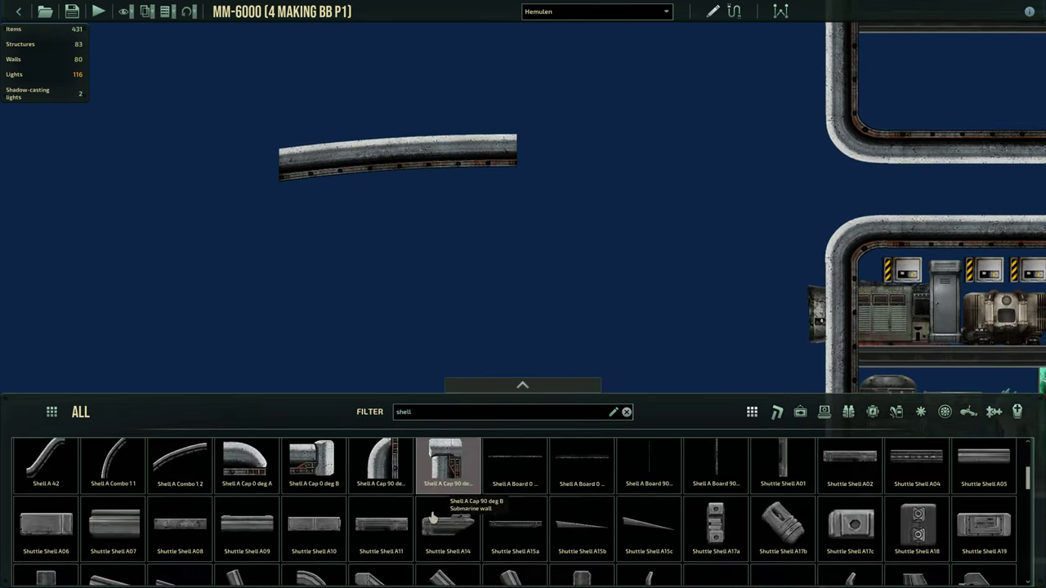
{"action": "scroll", "coordinate": [457, 516], "scroll_direction": "down", "scroll_amount": 1}
{"action": "scroll", "coordinate": [333, 549], "scroll_direction": "up", "scroll_amount": 2}
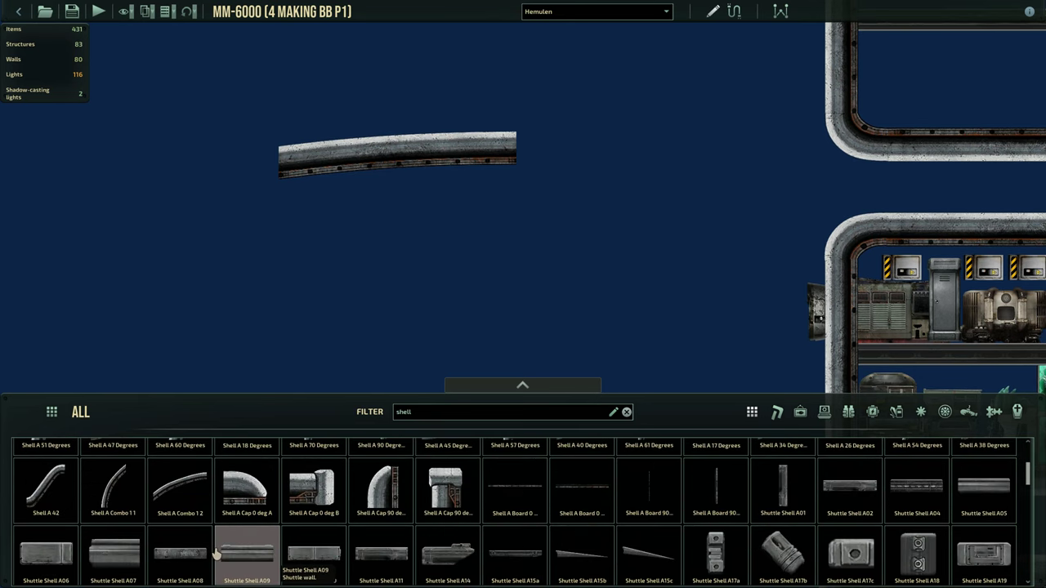
{"action": "left_click", "coordinate": [248, 225]}
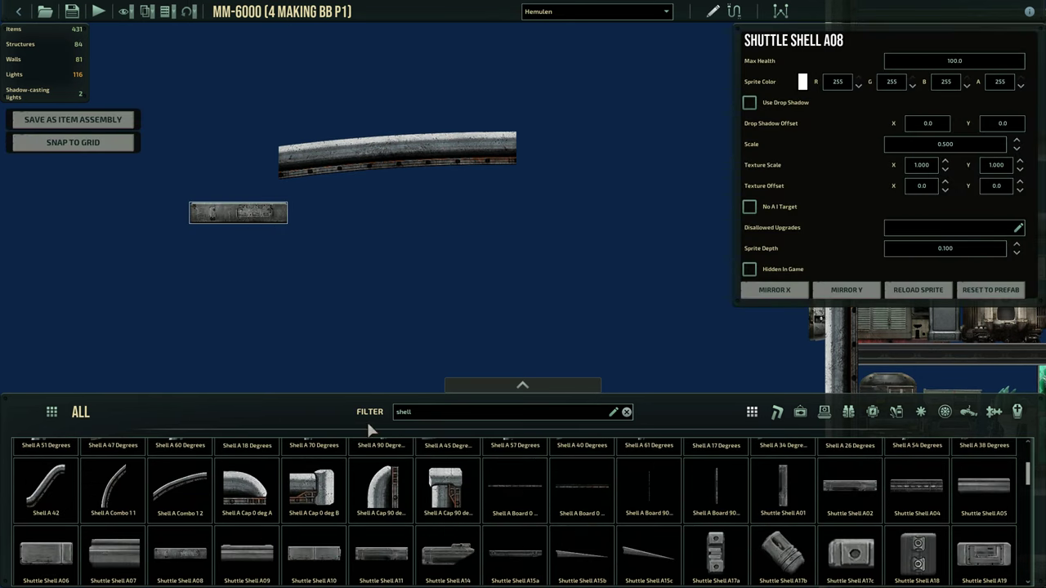
Draw a tall vertical Shuttle Shell wall below the curved shell piece, beside the Shuttle Shell A08
{"action": "scroll", "coordinate": [517, 529], "scroll_direction": "down", "scroll_amount": 2}
{"action": "left_click", "coordinate": [578, 546]}
{"action": "left_click_drag", "start_coordinate": [371, 196], "coordinate": [405, 365]}
{"action": "key", "text": "s"}
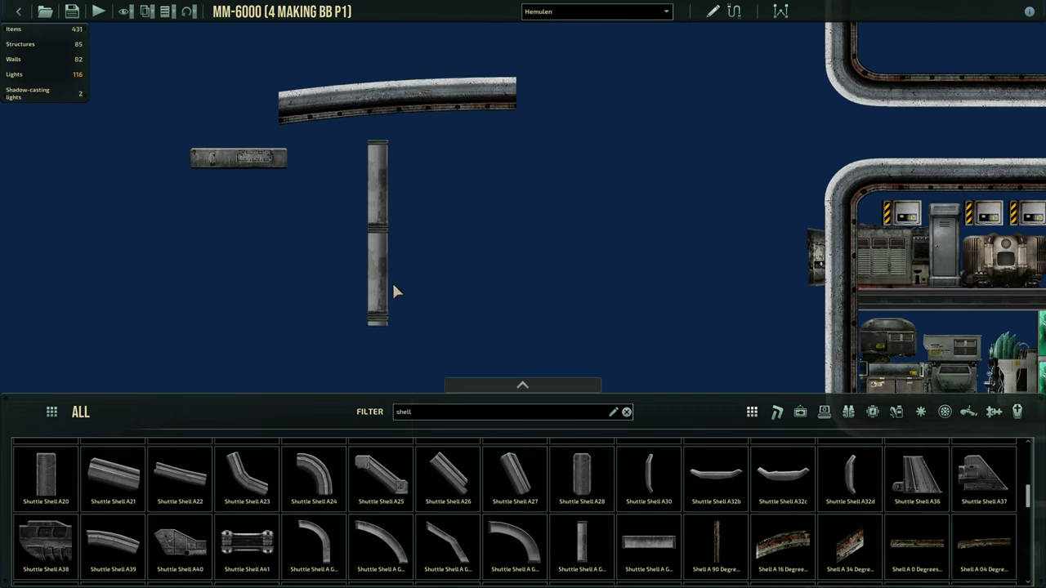
Compare the maximum health of the sample Shell A 04 Degrees, Shuttle Shell A08 and Shuttle Shell A Glass E pieces
{"action": "key", "text": "w"}
{"action": "key", "text": "a"}
{"action": "left_click", "coordinate": [480, 161]}
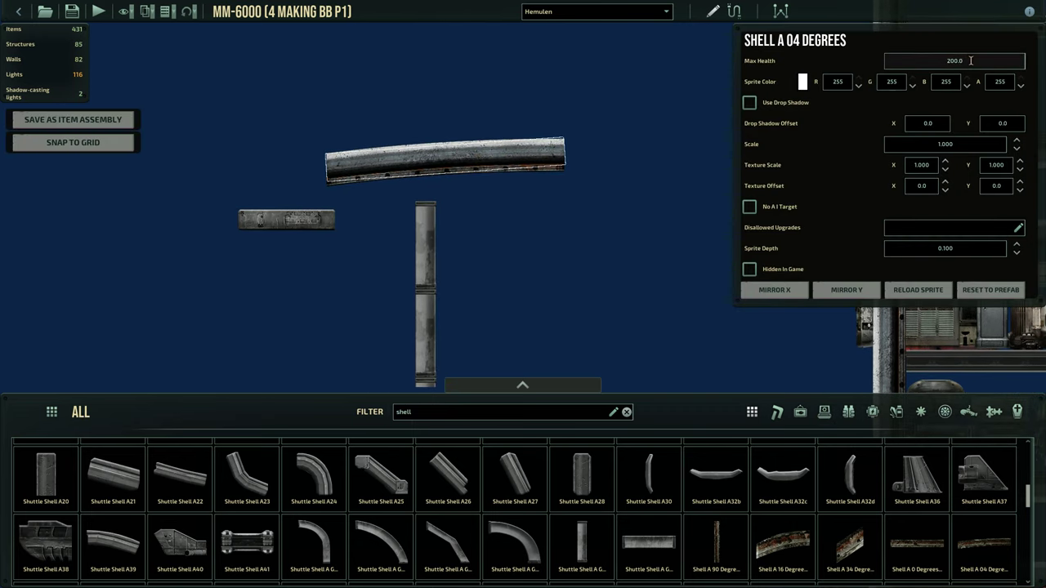
{"action": "left_click", "coordinate": [285, 225]}
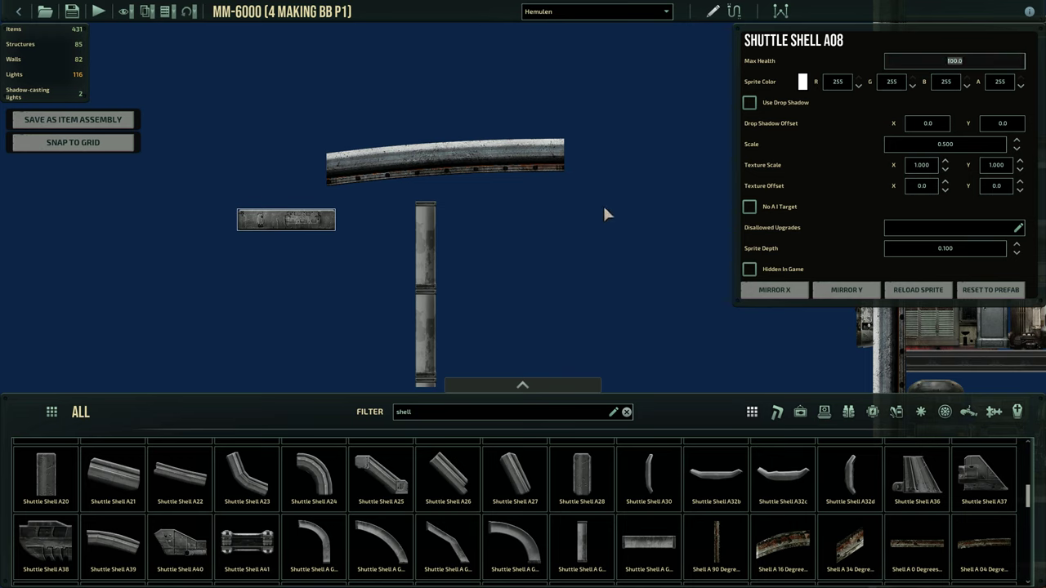
{"action": "left_click", "coordinate": [552, 242]}
{"action": "left_click", "coordinate": [430, 310]}
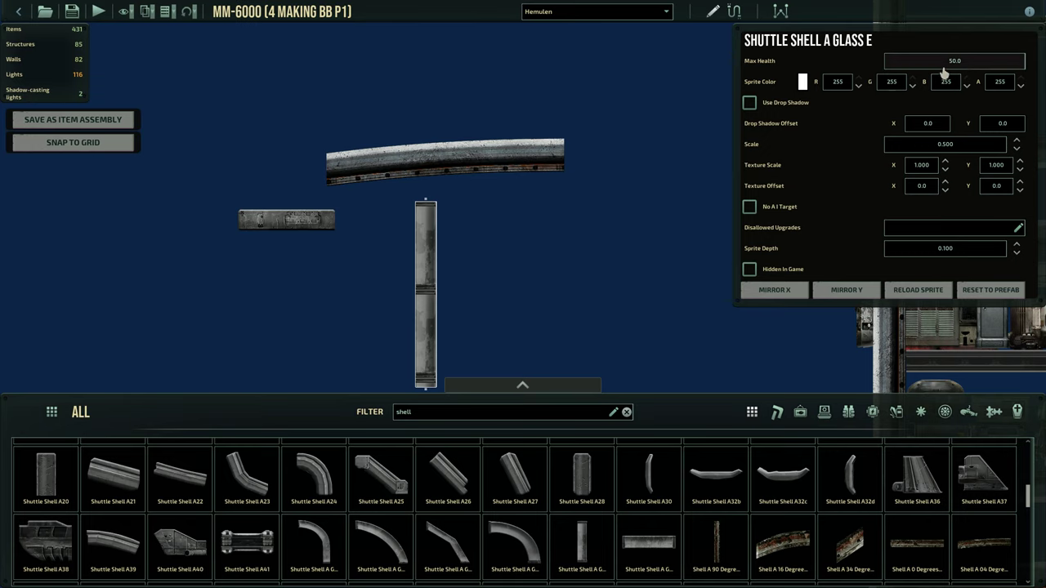
{"action": "left_click", "coordinate": [509, 248]}
Check the properties of the large horizontal inside wall in the Shell stage's upper-deck floor
{"action": "key", "text": "d"}
{"action": "key", "text": "w"}
{"action": "scroll", "coordinate": [577, 252], "scroll_direction": "down", "scroll_amount": 4}
{"action": "scroll", "coordinate": [576, 261], "scroll_direction": "up", "scroll_amount": 7}
{"action": "left_click", "coordinate": [568, 273]}
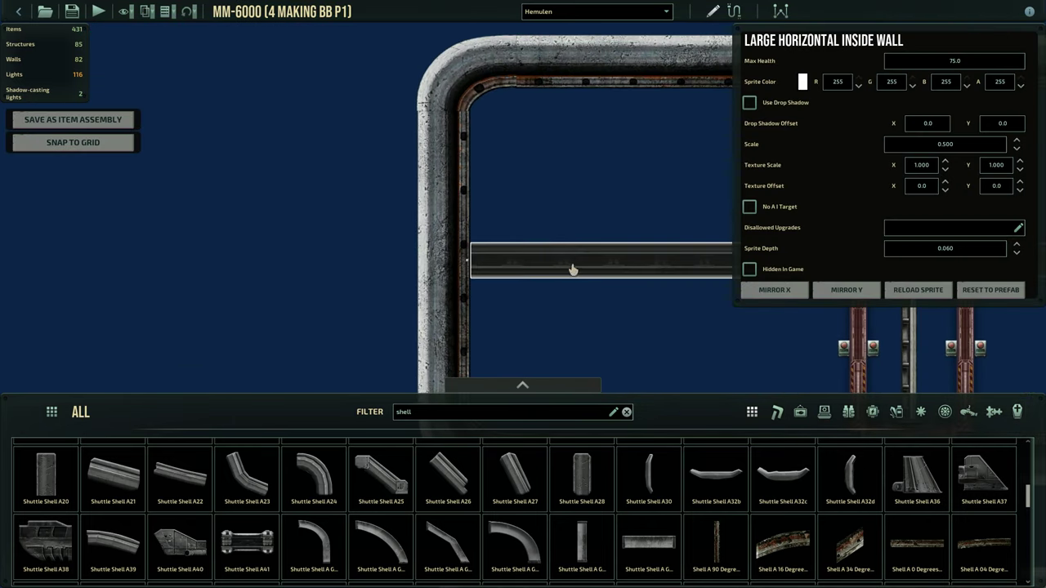
{"action": "left_click", "coordinate": [590, 209]}
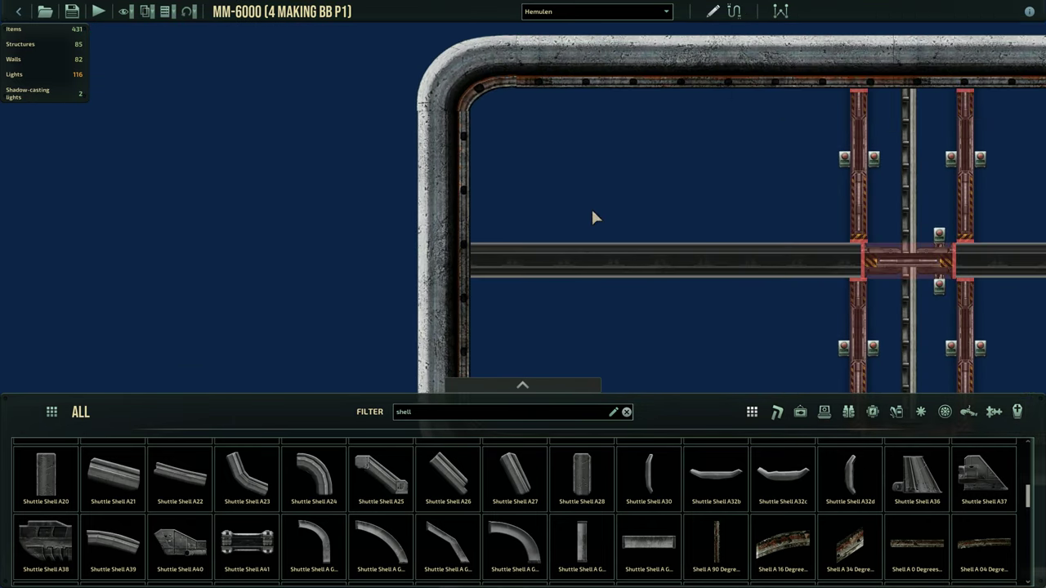
Delete the three sample shell pieces from the empty area beside the Shell and Items stages
{"action": "key", "text": "a"}
{"action": "key", "text": "s"}
{"action": "scroll", "coordinate": [586, 210], "scroll_direction": "down", "scroll_amount": 8}
{"action": "left_click_drag", "start_coordinate": [444, 126], "coordinate": [608, 283]}
{"action": "key", "text": "Delete"}
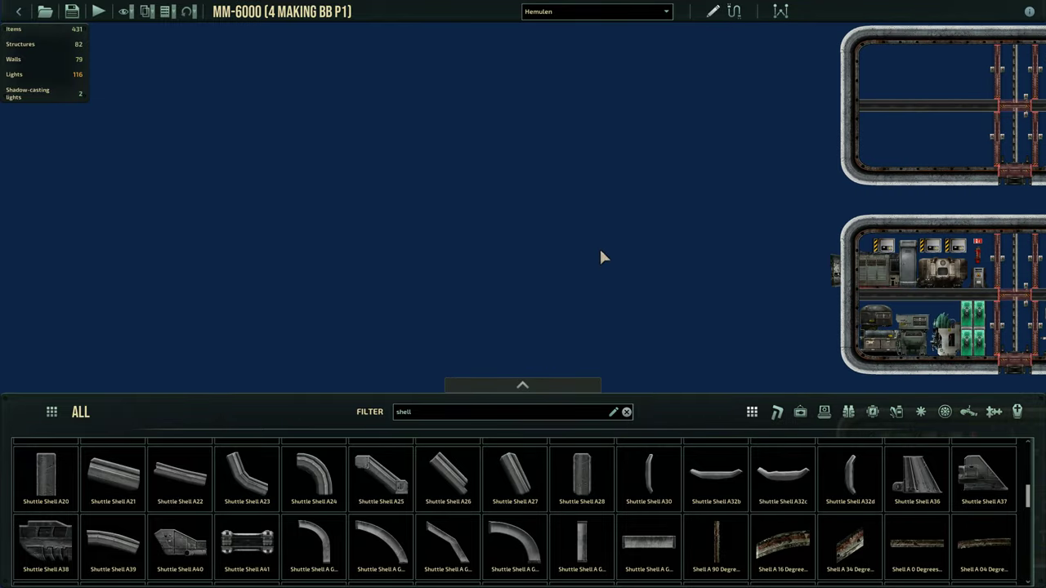
Examine the Shuttle Shell A Glass E piece in the nose of the Shell stage and compare the hull with the Rough Plan
{"action": "key", "text": "d"}
{"action": "scroll", "coordinate": [599, 249], "scroll_direction": "down", "scroll_amount": 4}
{"action": "key", "text": "w"}
{"action": "scroll", "coordinate": [570, 245], "scroll_direction": "up", "scroll_amount": 5}
{"action": "scroll", "coordinate": [569, 250], "scroll_direction": "up", "scroll_amount": 2}
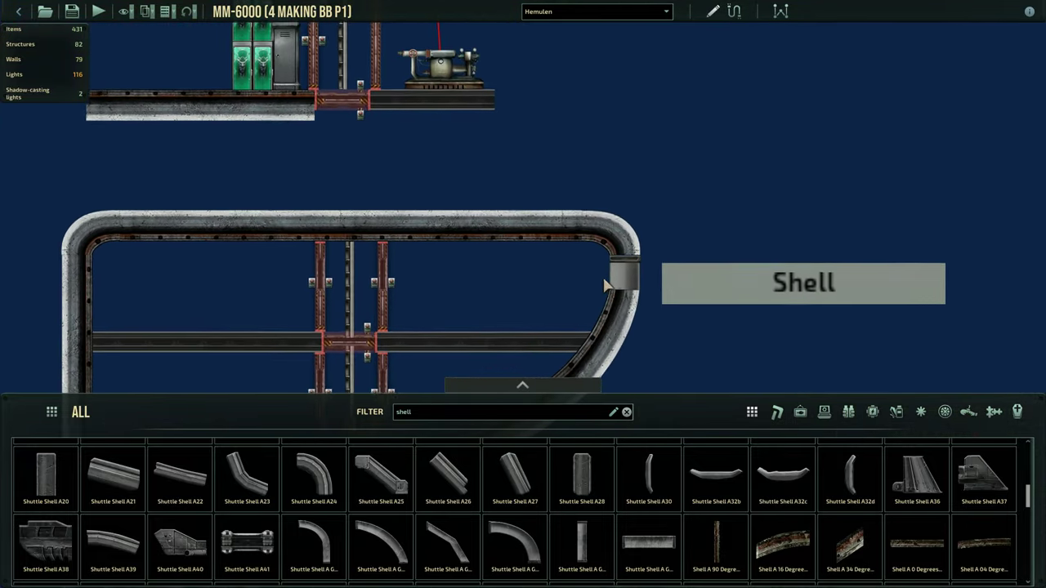
{"action": "left_click", "coordinate": [619, 275]}
{"action": "scroll", "coordinate": [691, 185], "scroll_direction": "up", "scroll_amount": 1}
{"action": "scroll", "coordinate": [589, 290], "scroll_direction": "up", "scroll_amount": 1}
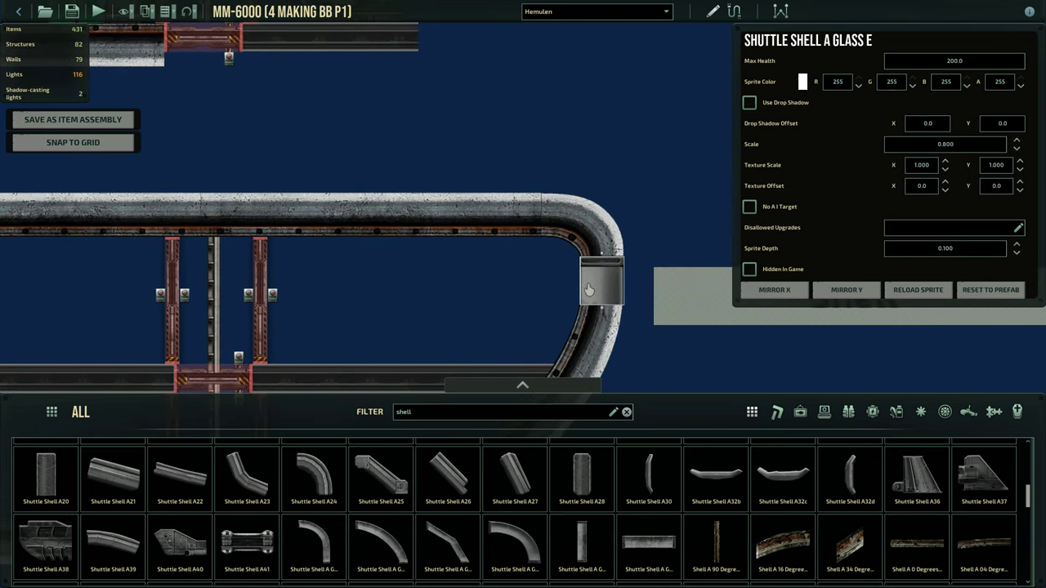
{"action": "left_click", "coordinate": [726, 124]}
{"action": "key", "text": "a"}
{"action": "key", "text": "s"}
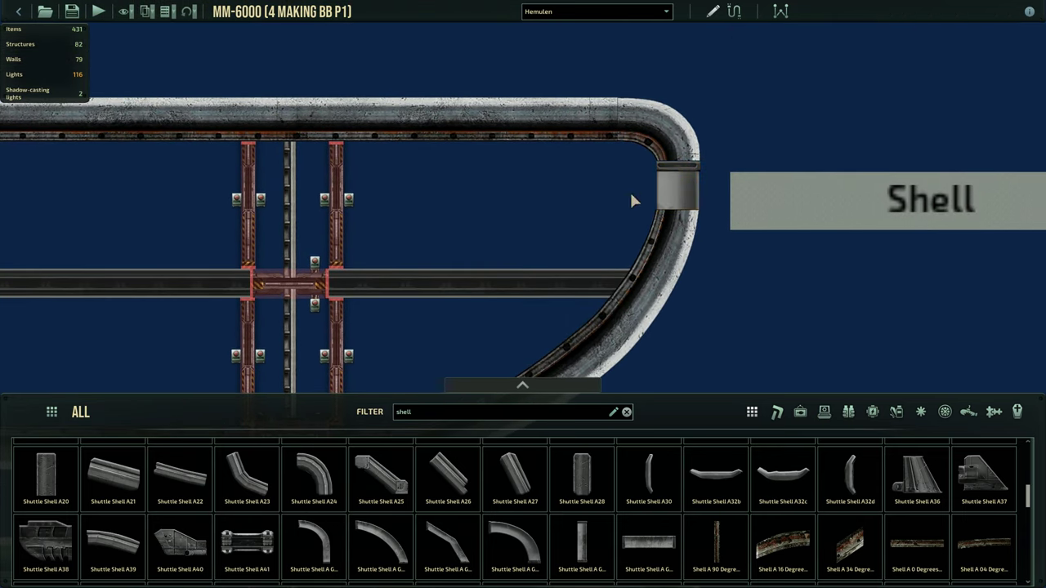
{"action": "scroll", "coordinate": [632, 200], "scroll_direction": "down", "scroll_amount": 5}
{"action": "key", "text": "w"}
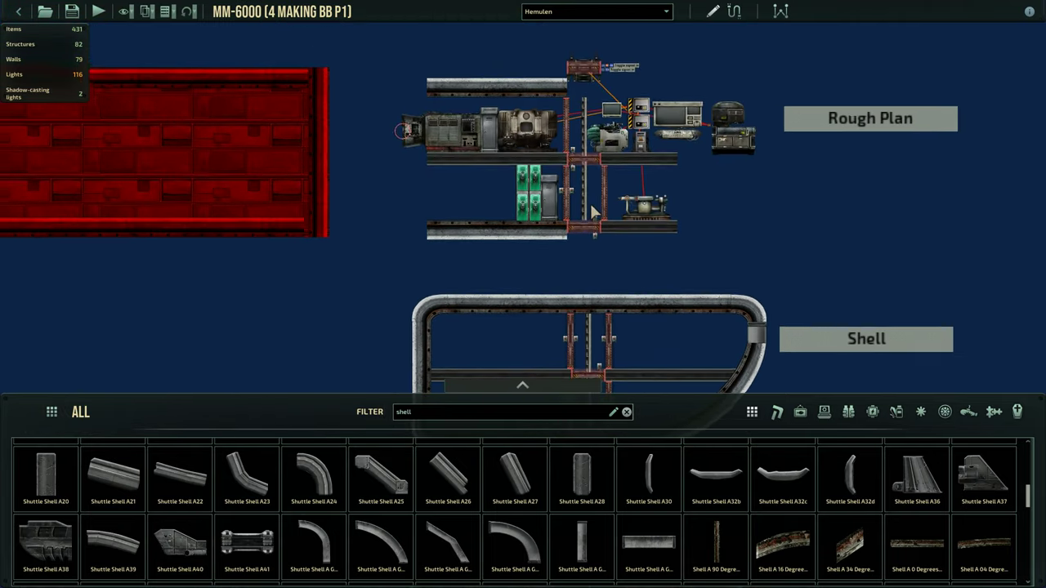
{"action": "scroll", "coordinate": [591, 210], "scroll_direction": "up", "scroll_amount": 5}
{"action": "key", "text": "s"}
{"action": "key", "text": "d"}
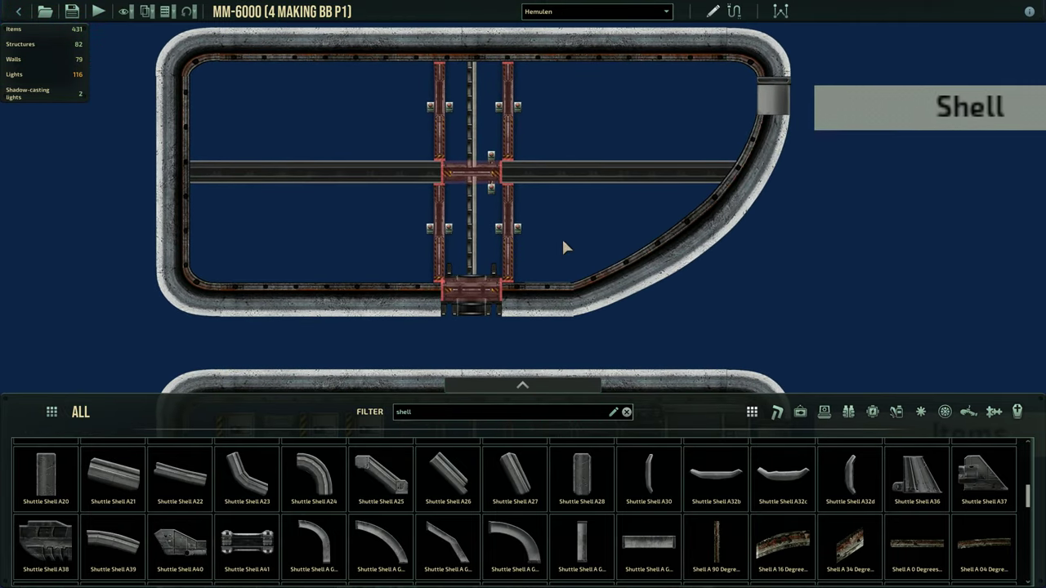
Filter the item palette for "door" and place two Custom Doors side by side in the Shell stage's upper front room
{"action": "key", "text": "w"}
{"action": "key", "text": "BackSpace"}
{"action": "key", "text": "BackSpace"}
{"action": "key", "text": "BackSpace"}
{"action": "key", "text": "BackSpace"}
{"action": "key", "text": "BackSpace"}
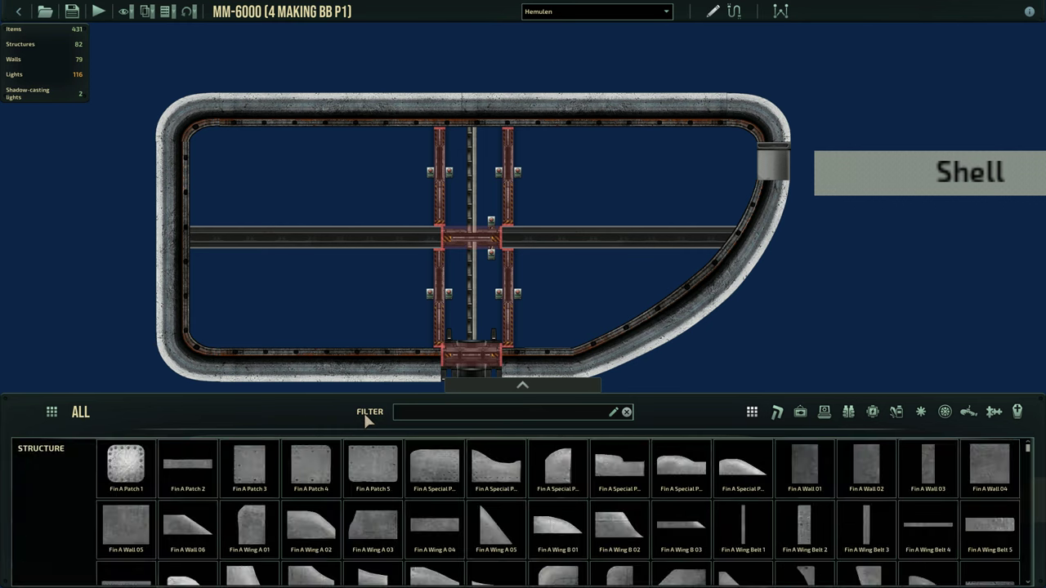
{"action": "type", "text": "door"}
{"action": "left_click", "coordinate": [803, 483]}
{"action": "scroll", "coordinate": [581, 133], "scroll_direction": "up", "scroll_amount": 3}
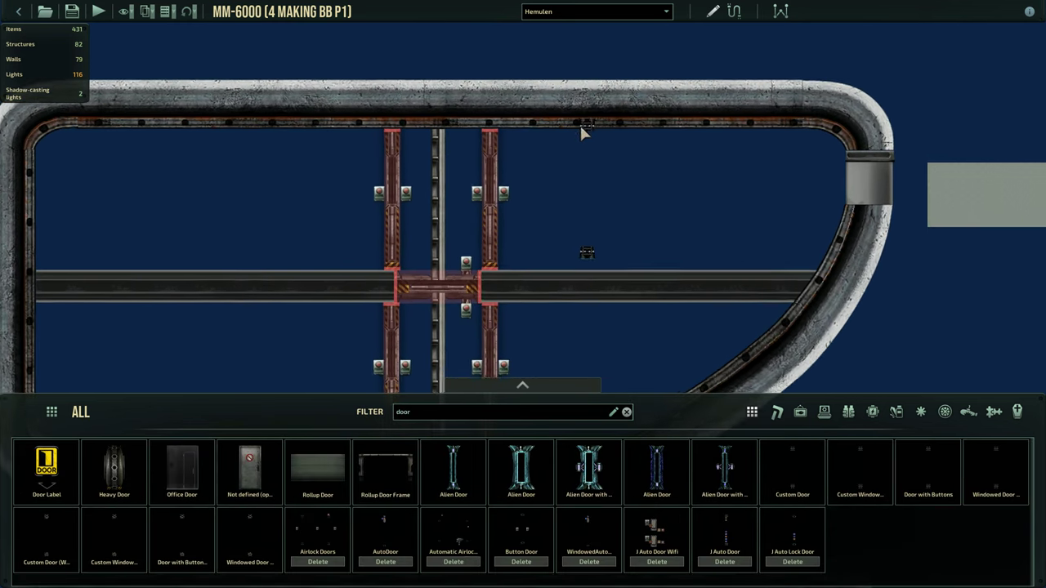
{"action": "scroll", "coordinate": [644, 183], "scroll_direction": "up", "scroll_amount": 2}
{"action": "left_click", "coordinate": [662, 118]}
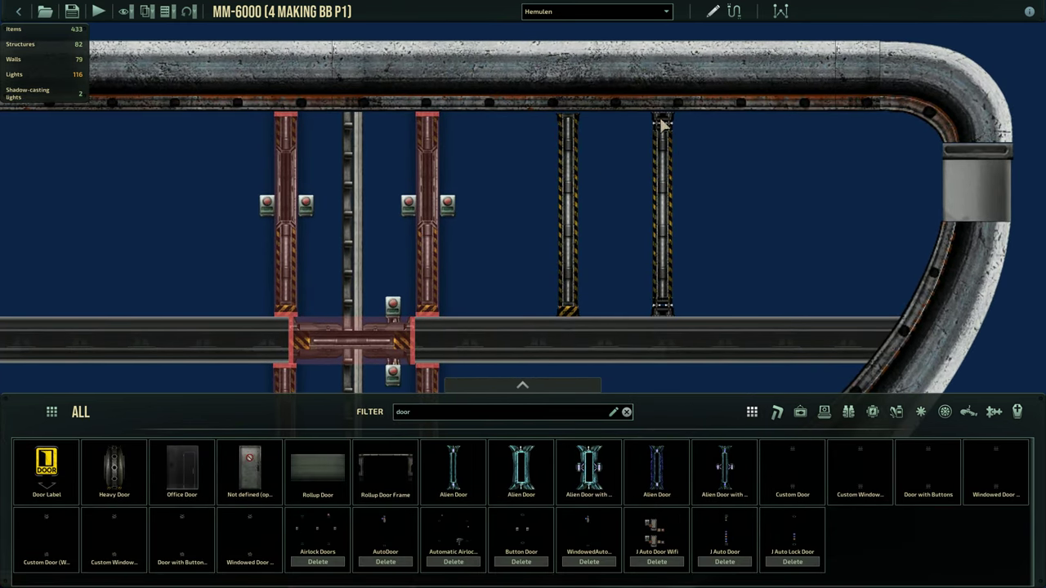
Inspect the two new Custom Doors and the floor and ceiling walls they fit between
{"action": "left_click", "coordinate": [564, 238]}
{"action": "left_click", "coordinate": [657, 241]}
{"action": "key", "text": "s"}
{"action": "key", "text": "d"}
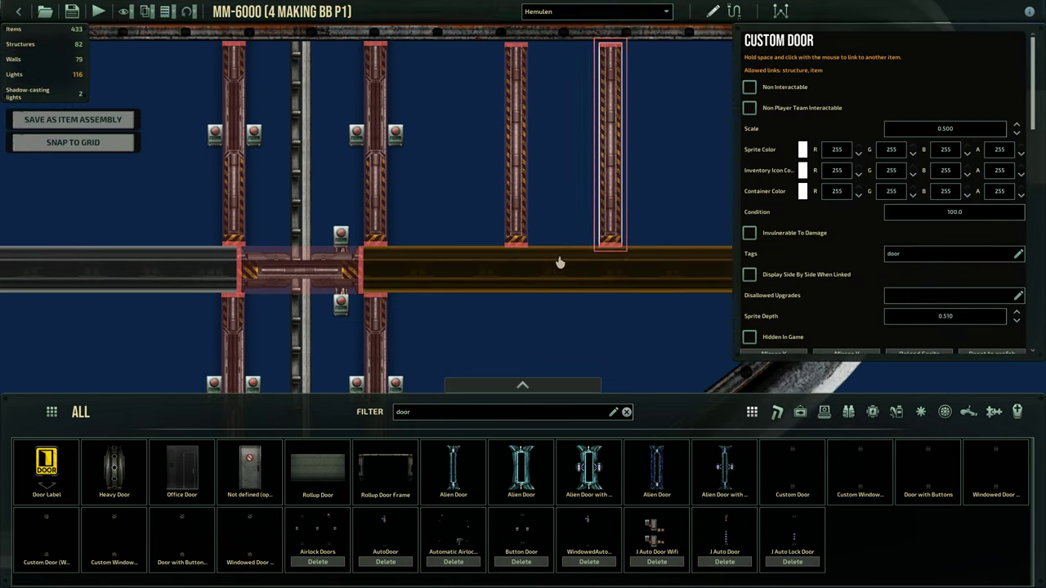
{"action": "left_click", "coordinate": [557, 256]}
{"action": "key", "text": "w"}
{"action": "key", "text": "w"}
{"action": "left_click", "coordinate": [548, 132]}
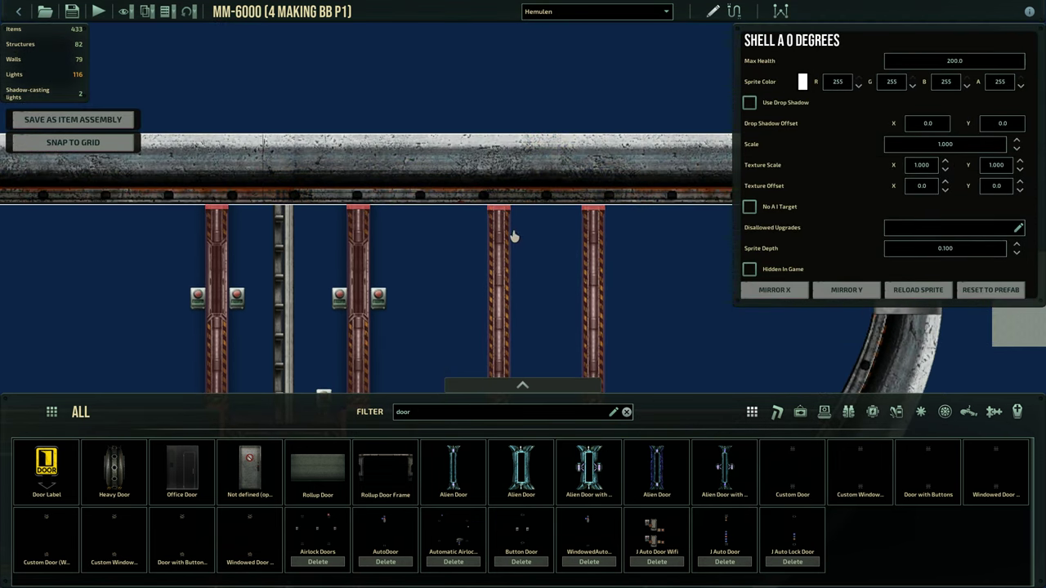
{"action": "left_click", "coordinate": [499, 255]}
Delete both sample Custom Doors from the Shell stage's upper front room
{"action": "left_click", "coordinate": [593, 261]}
{"action": "key", "text": "s"}
{"action": "key", "text": "Delete"}
{"action": "left_click", "coordinate": [500, 226]}
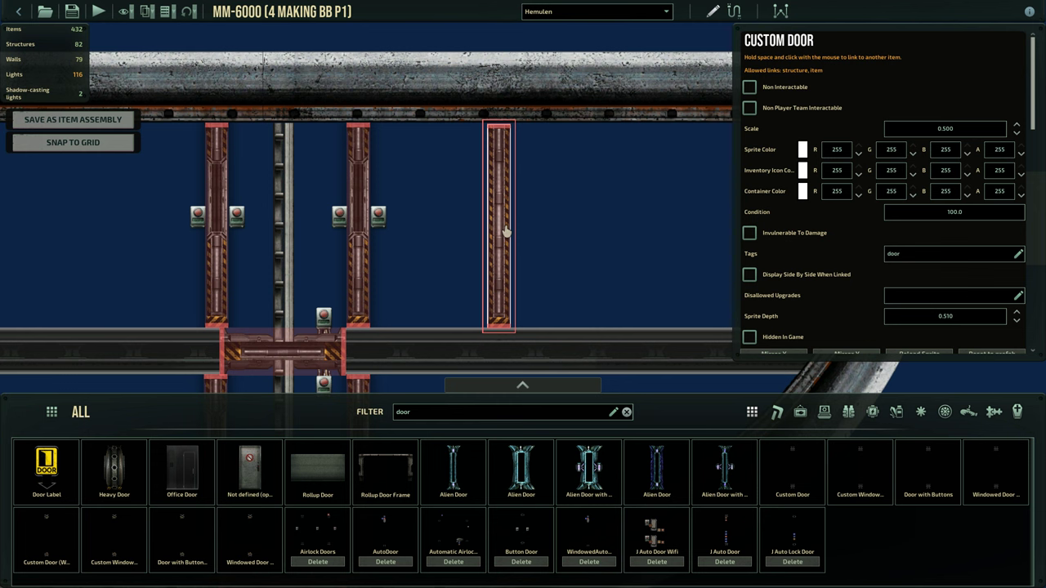
{"action": "key", "text": "Delete"}
{"action": "scroll", "coordinate": [457, 278], "scroll_direction": "down", "scroll_amount": 2}
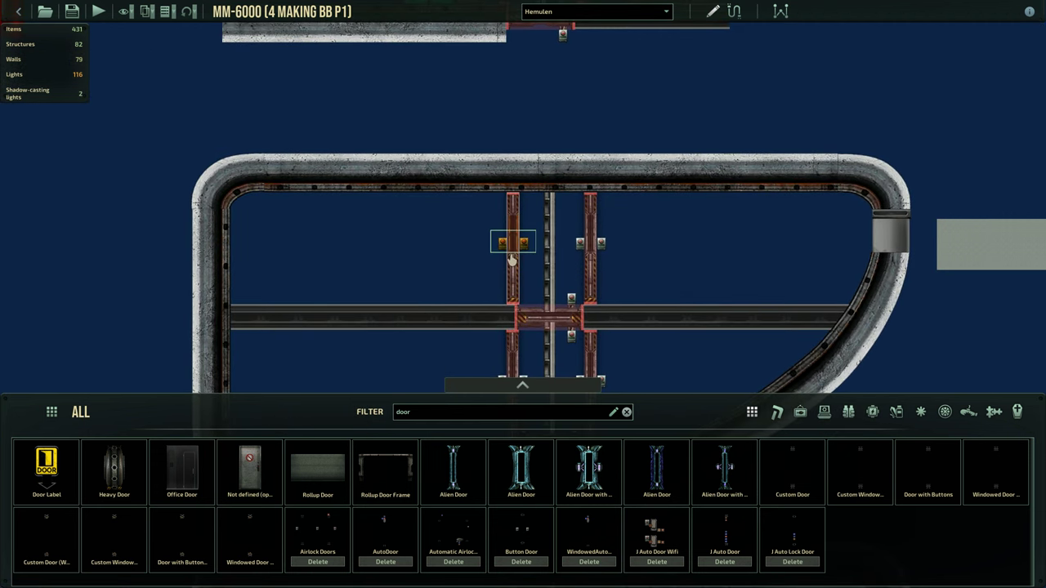
Place a single Custom Door in the Shell stage's upper front room and review its item and door properties
{"action": "scroll", "coordinate": [531, 278], "scroll_direction": "up", "scroll_amount": 2}
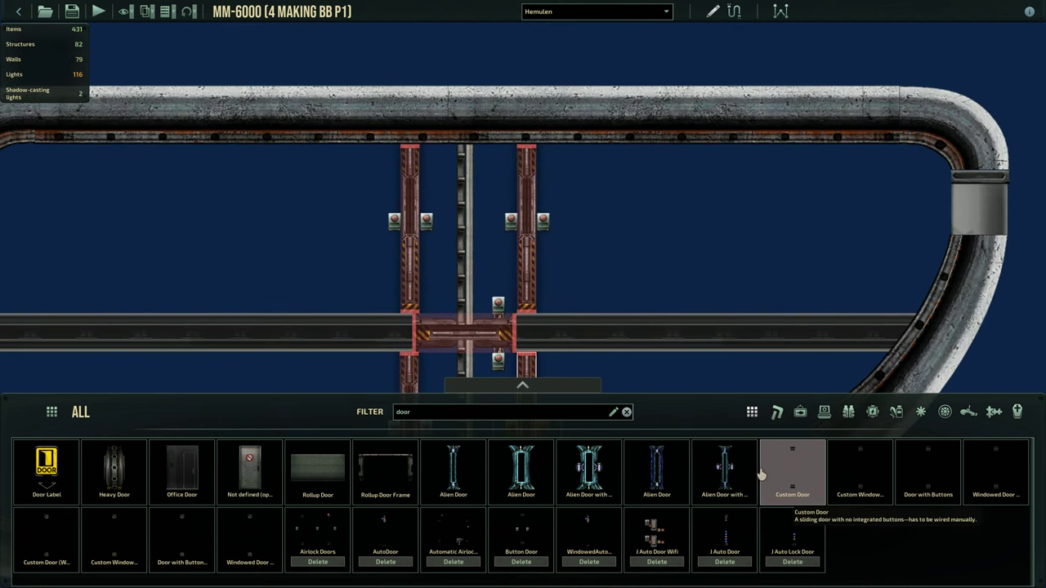
{"action": "left_click", "coordinate": [760, 472]}
{"action": "left_click", "coordinate": [631, 156]}
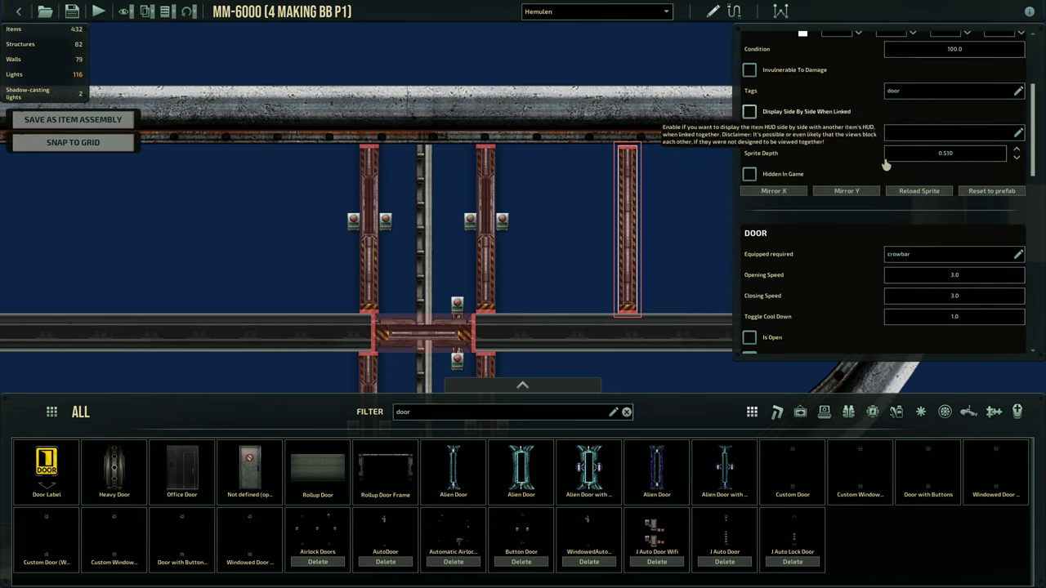
{"action": "scroll", "coordinate": [808, 301], "scroll_direction": "down", "scroll_amount": 2}
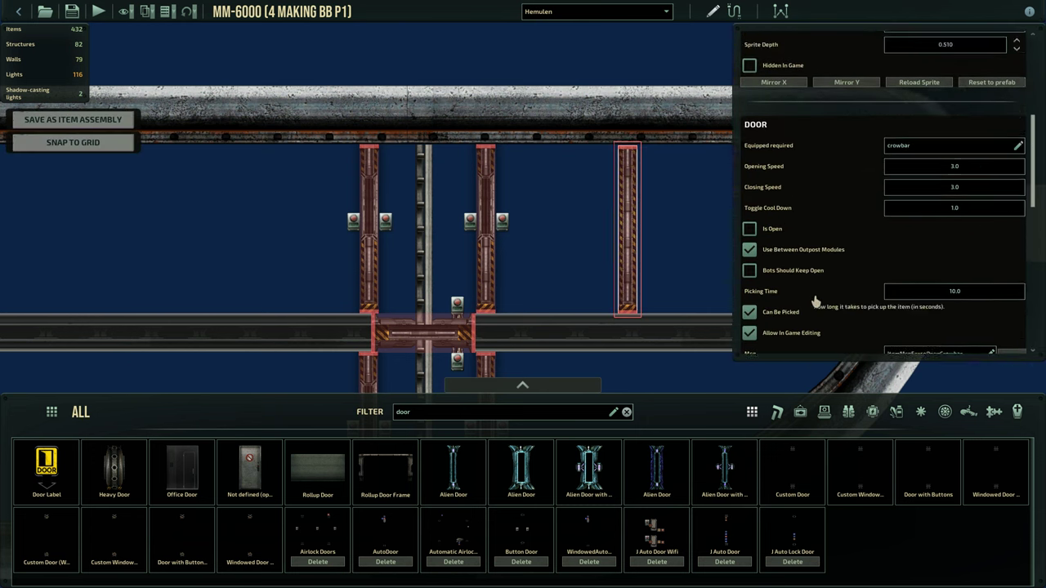
{"action": "scroll", "coordinate": [855, 294], "scroll_direction": "up", "scroll_amount": 5}
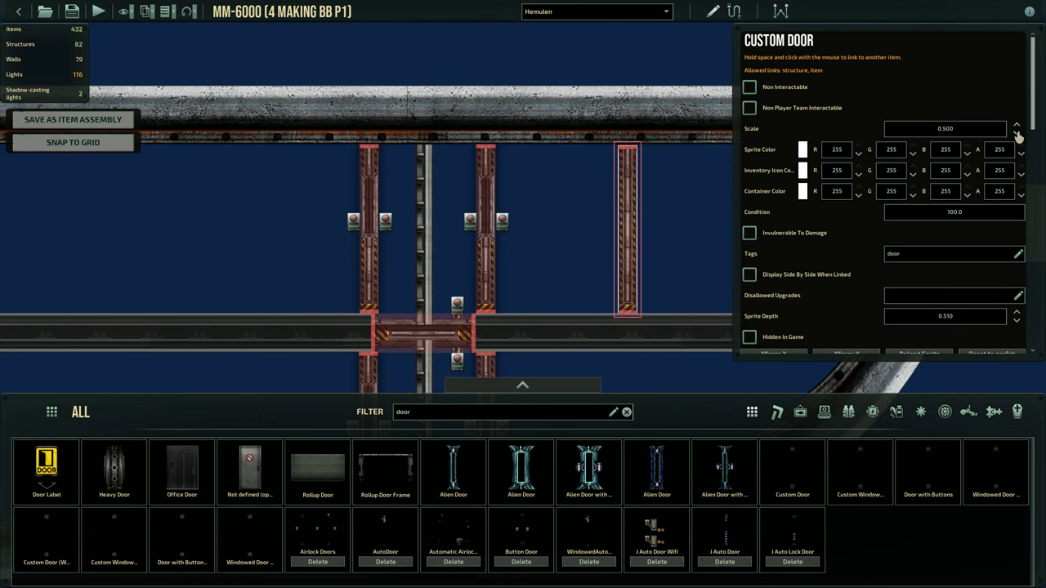
Remove the single sample Custom Door from the upper front room
{"action": "left_click", "coordinate": [1017, 136]}
{"action": "left_click", "coordinate": [637, 212]}
{"action": "left_click", "coordinate": [628, 221]}
{"action": "key", "text": "Delete"}
Inspect the ladder in the Shell stage's central shaft and the docking hatch below it
{"action": "middle_click_drag", "start_coordinate": [474, 359], "coordinate": [579, 196]}
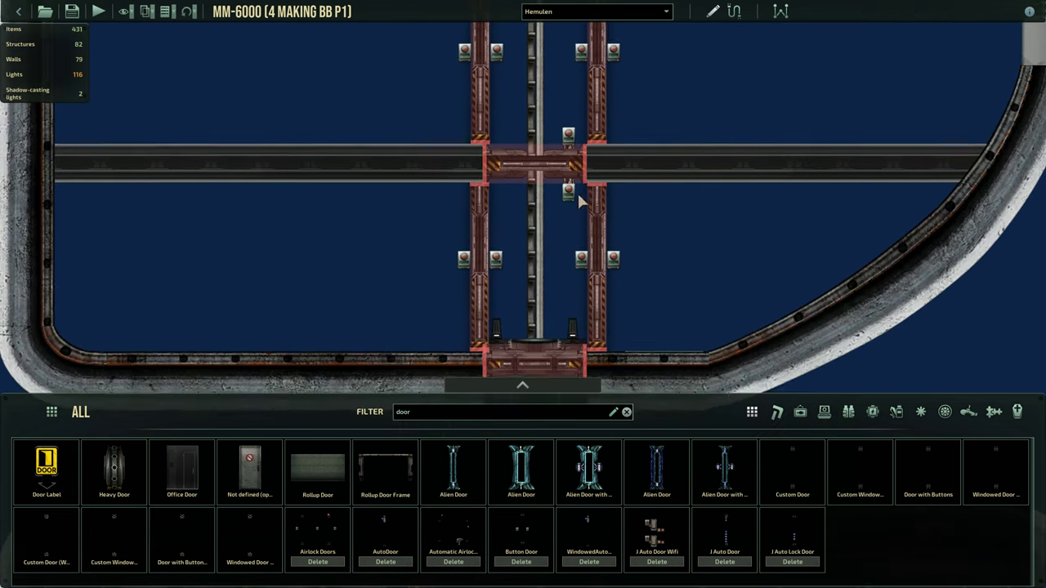
{"action": "key", "text": "w"}
{"action": "left_click", "coordinate": [534, 169]}
{"action": "scroll", "coordinate": [569, 269], "scroll_direction": "down", "scroll_amount": 3}
{"action": "key", "text": "s"}
{"action": "scroll", "coordinate": [547, 252], "scroll_direction": "up", "scroll_amount": 1}
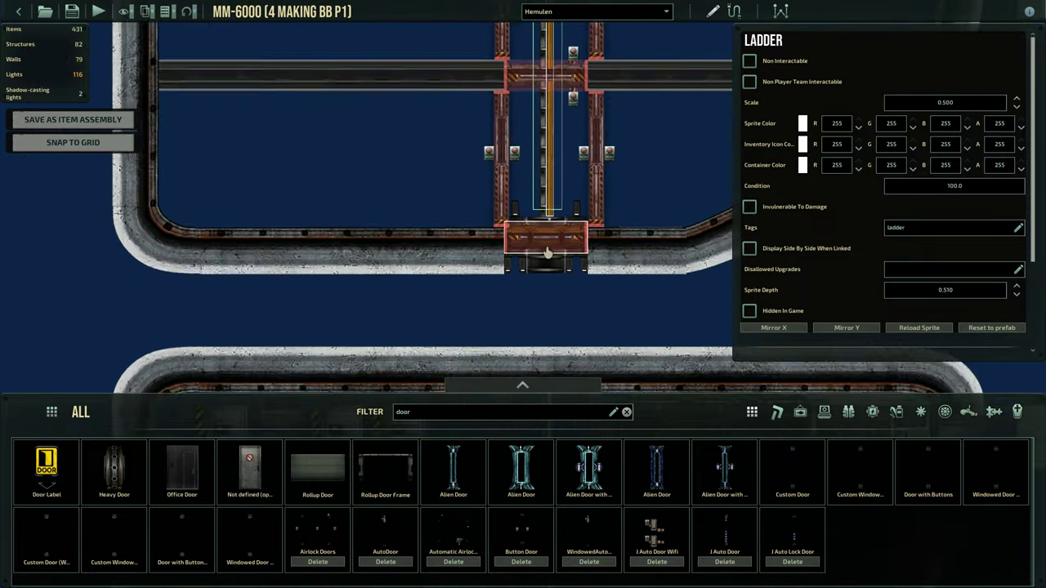
Filter the item palette for "hatch" and place the automated docking hatch assembly in the empty area beside the stages
{"action": "scroll", "coordinate": [547, 253], "scroll_direction": "up", "scroll_amount": 2}
{"action": "key", "text": "BackSpace"}
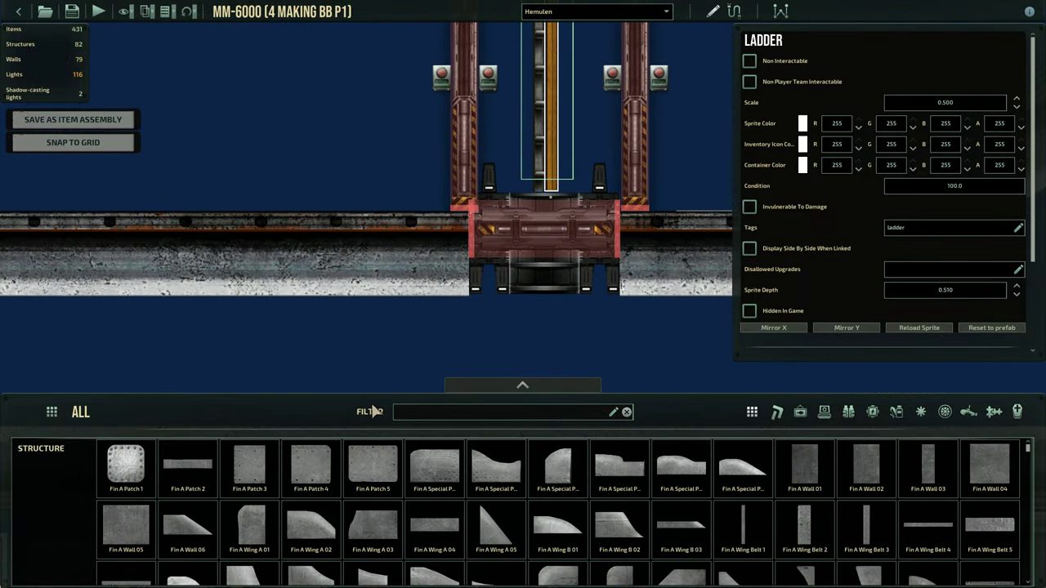
{"action": "type", "text": "hatch"}
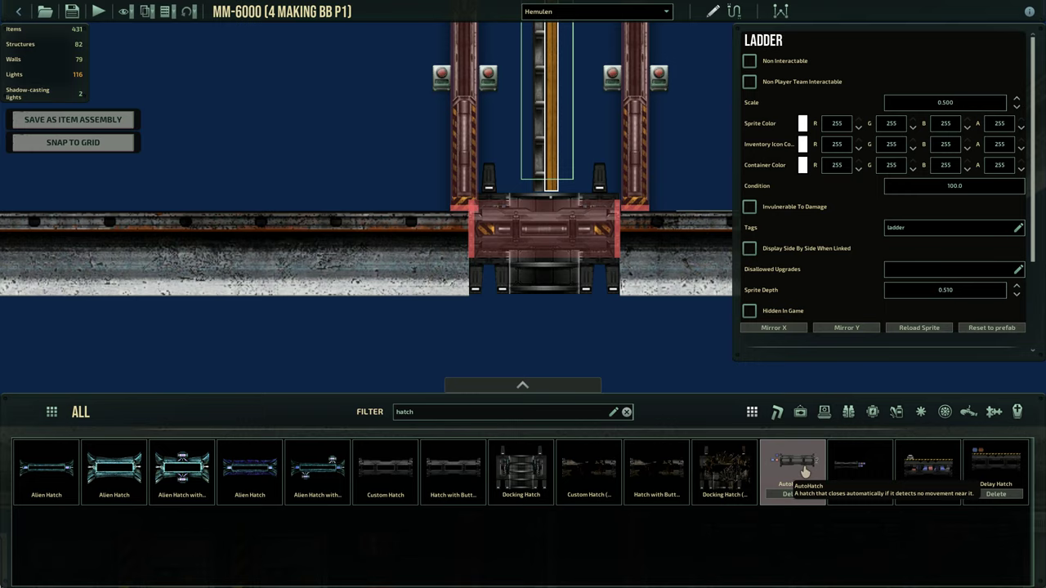
{"action": "left_click", "coordinate": [866, 469]}
{"action": "key", "text": "a"}
{"action": "scroll", "coordinate": [287, 235], "scroll_direction": "down", "scroll_amount": 3}
{"action": "left_click", "coordinate": [307, 198]}
{"action": "scroll", "coordinate": [326, 257], "scroll_direction": "up", "scroll_amount": 2}
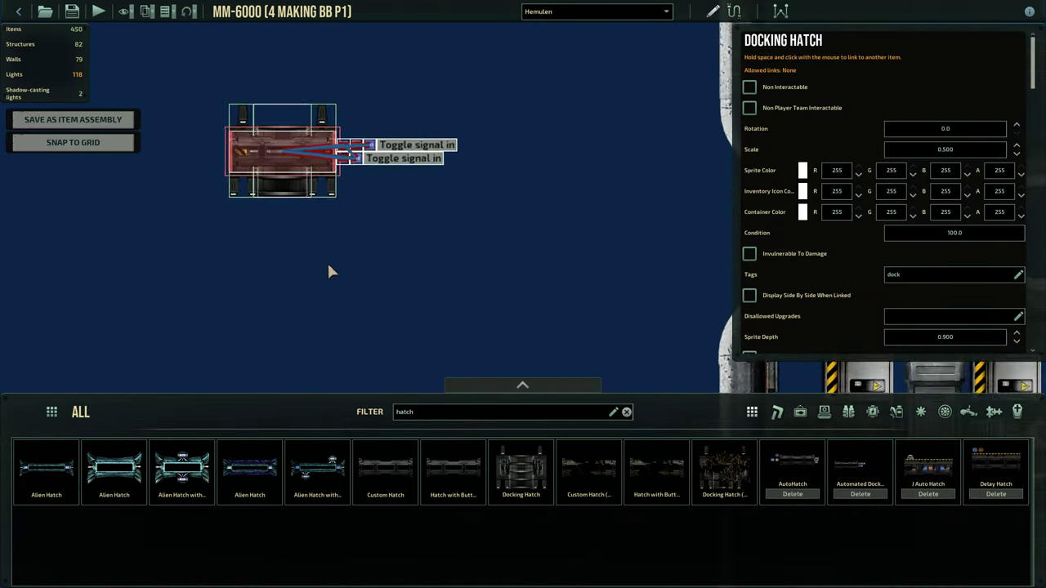
Select the whole sample docking hatch assembly, including its signal components and labels, and delete it
{"action": "key", "text": "w"}
{"action": "left_click", "coordinate": [366, 328]}
{"action": "left_click_drag", "start_coordinate": [372, 192], "coordinate": [731, 319]}
{"action": "left_click", "coordinate": [653, 345]}
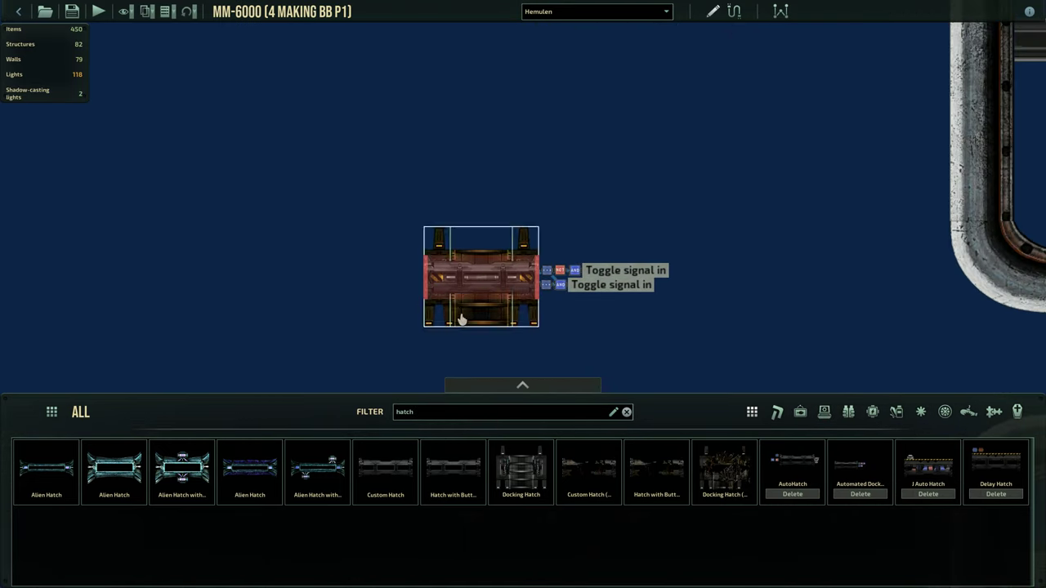
{"action": "left_click_drag", "start_coordinate": [383, 226], "coordinate": [646, 327]}
{"action": "left_click", "coordinate": [646, 327]}
{"action": "scroll", "coordinate": [336, 229], "scroll_direction": "down", "scroll_amount": 3}
{"action": "left_click_drag", "start_coordinate": [336, 229], "coordinate": [512, 319]}
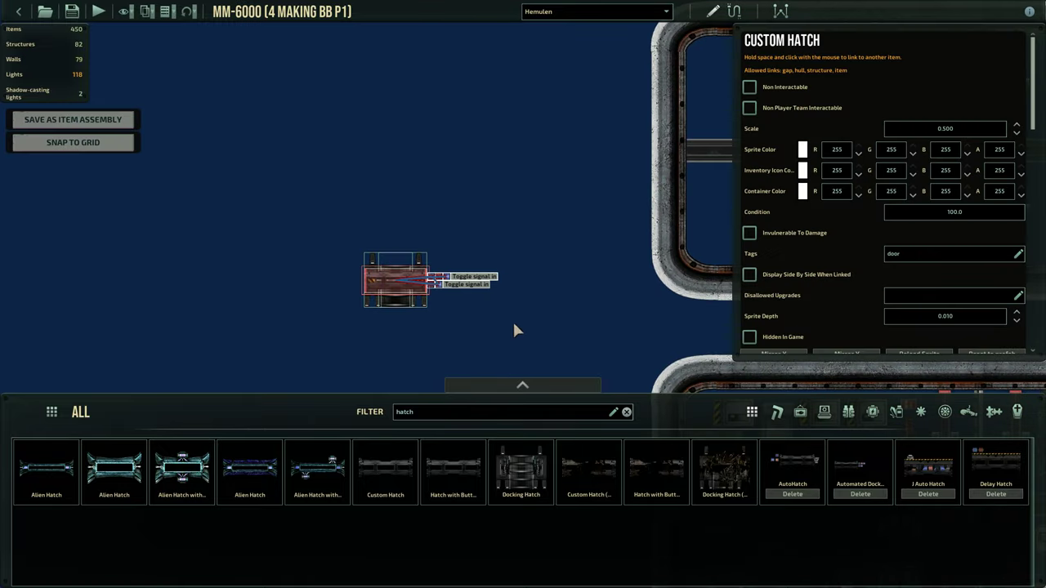
{"action": "key", "text": "Delete"}
Examine the docking hatch at the base of the Shell stage, and the equipment layout in the Items stage
{"action": "key", "text": "d"}
{"action": "key", "text": "w"}
{"action": "scroll", "coordinate": [523, 306], "scroll_direction": "up", "scroll_amount": 3}
{"action": "key", "text": "s"}
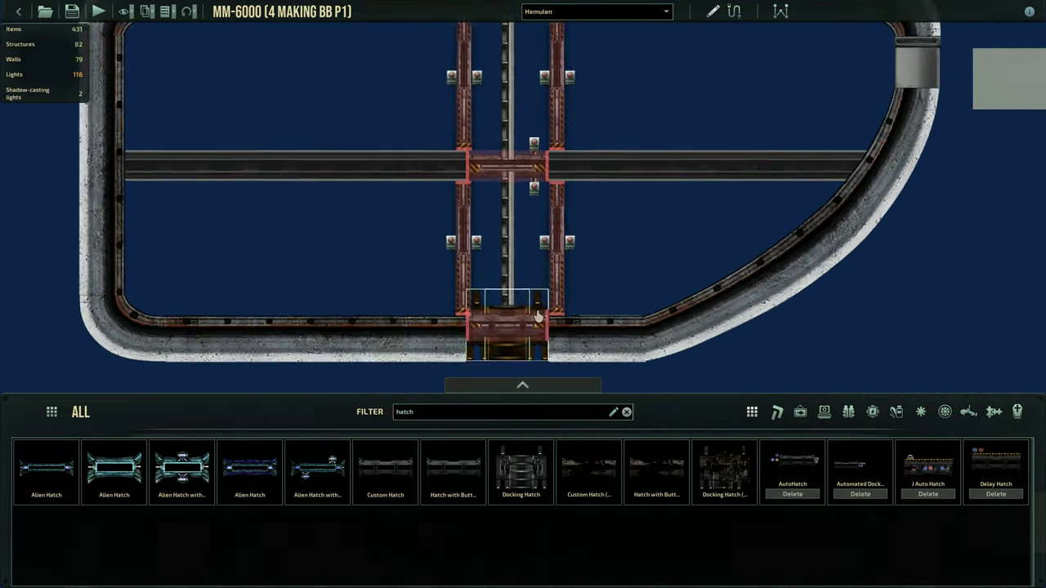
{"action": "scroll", "coordinate": [523, 298], "scroll_direction": "down", "scroll_amount": 5}
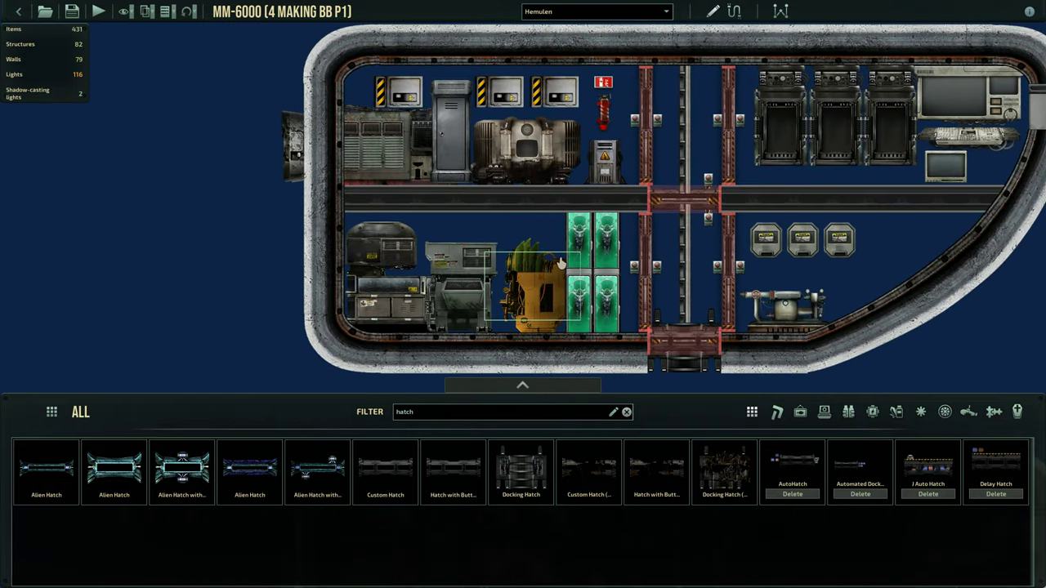
{"action": "key", "text": "d"}
{"action": "key", "text": "d"}
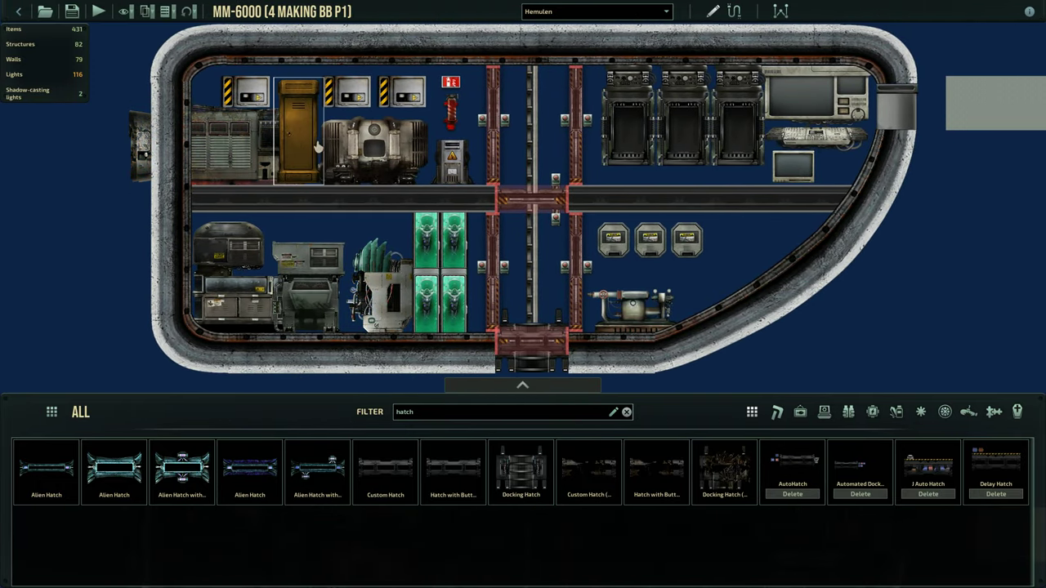
Filter the item palette for "reac" and examine the reactor and engine room in the Items stage
{"action": "key", "text": "BackSpace"}
{"action": "type", "text": "reac"}
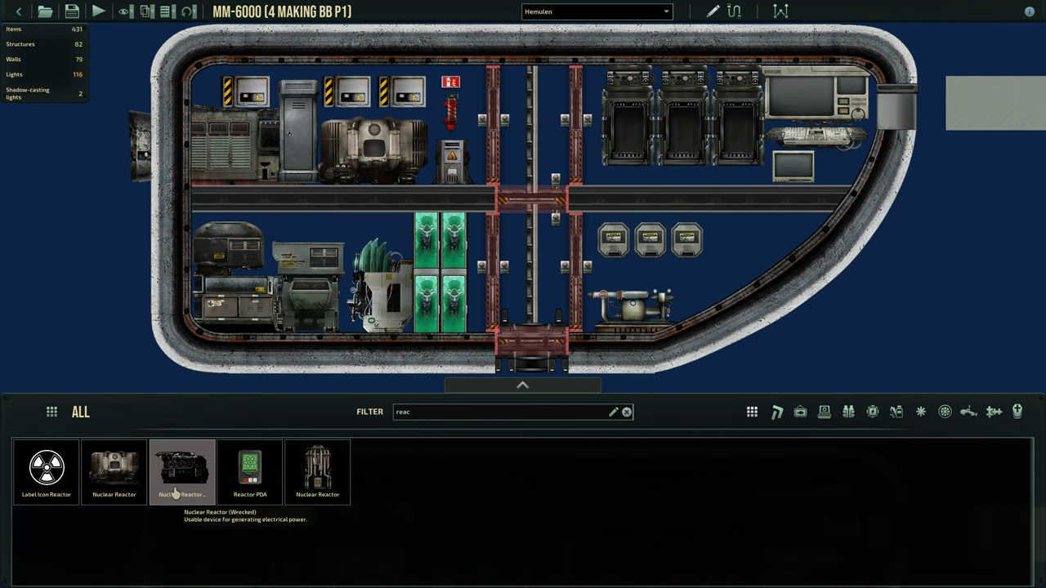
{"action": "right_click", "coordinate": [461, 133]}
{"action": "scroll", "coordinate": [402, 123], "scroll_direction": "up", "scroll_amount": 3}
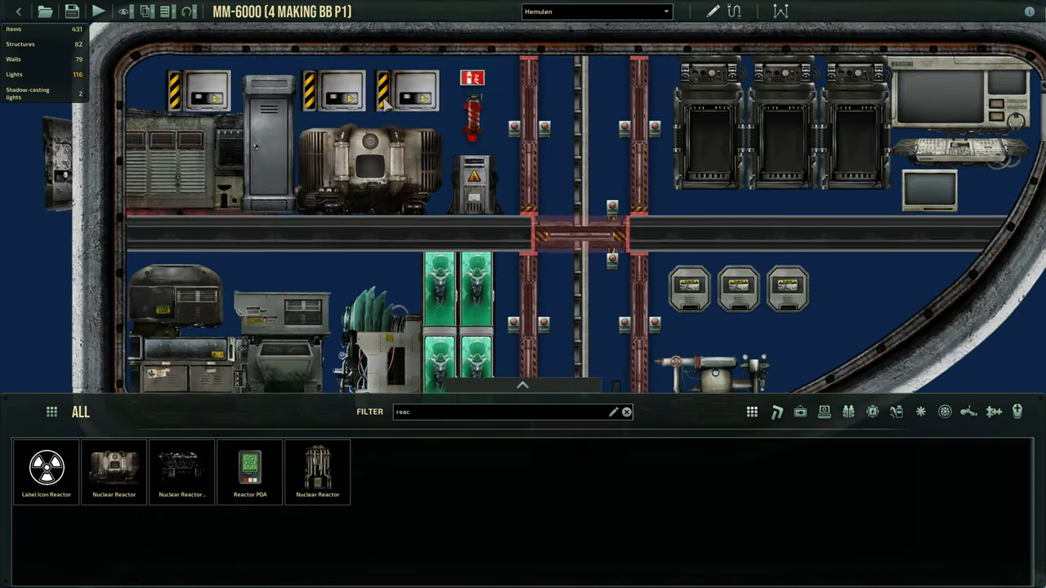
{"action": "key", "text": "a"}
{"action": "key", "text": "w"}
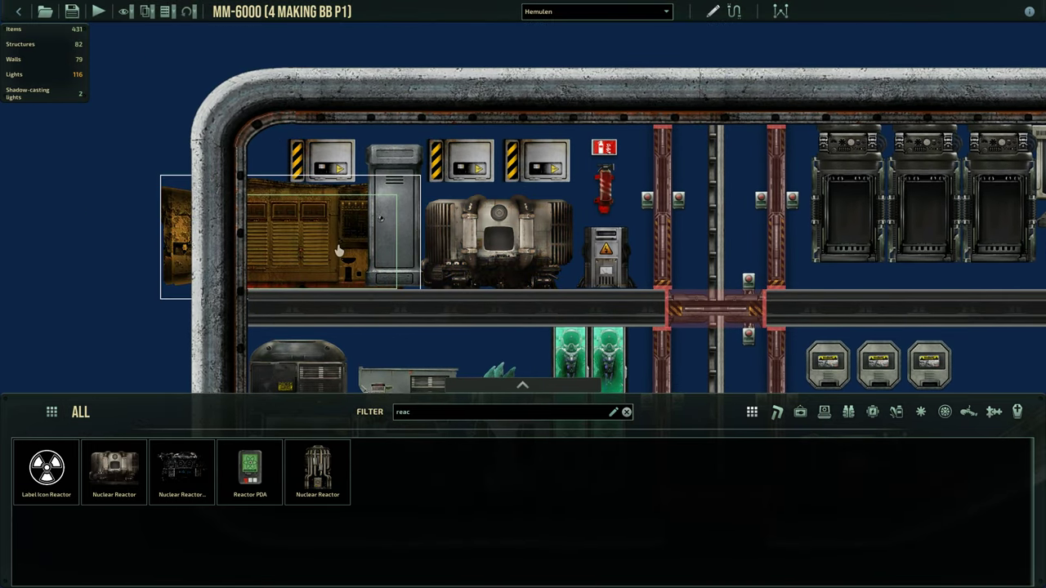
Examine the forward rooms of the Items stage, including the status monitor, the navigation area and the pump in the lower bow
{"action": "key", "text": "d"}
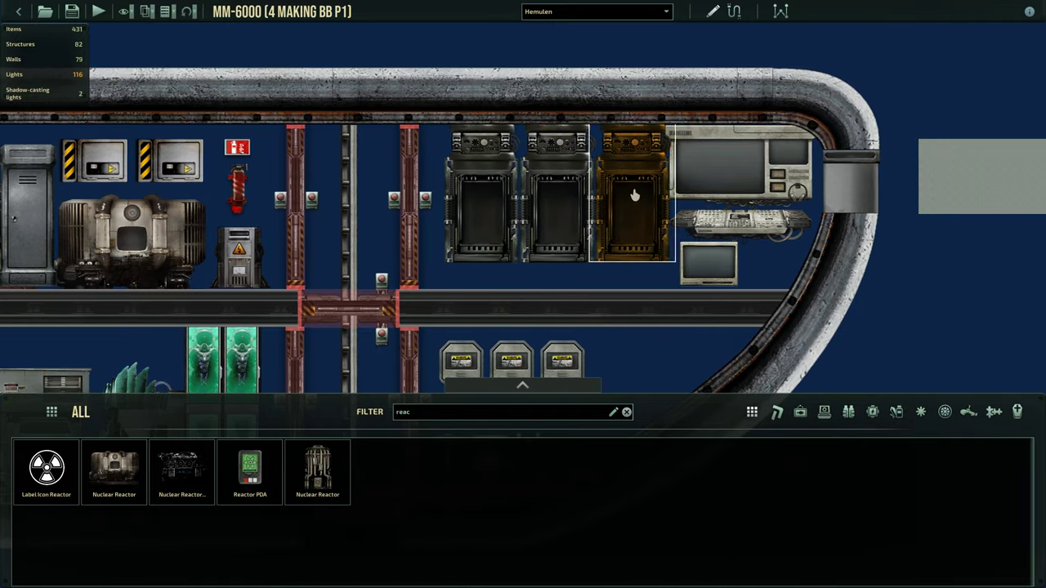
{"action": "scroll", "coordinate": [733, 182], "scroll_direction": "down", "scroll_amount": 3}
{"action": "scroll", "coordinate": [717, 137], "scroll_direction": "up", "scroll_amount": 3}
{"action": "left_click", "coordinate": [716, 137]}
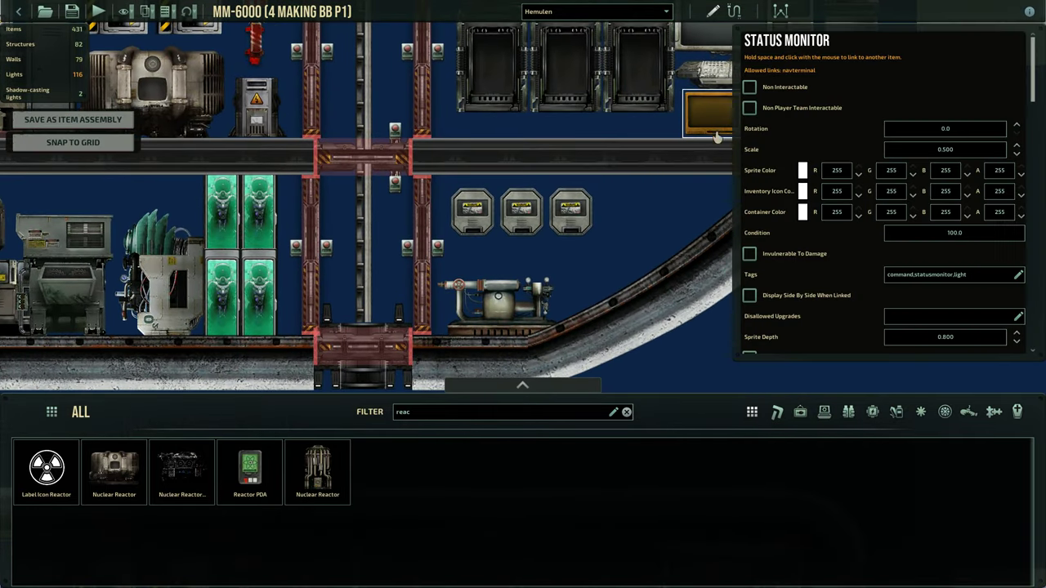
{"action": "left_click", "coordinate": [663, 249]}
{"action": "scroll", "coordinate": [663, 248], "scroll_direction": "down", "scroll_amount": 1}
{"action": "key", "text": "a"}
{"action": "key", "text": "s"}
{"action": "key", "text": "d"}
{"action": "left_click", "coordinate": [670, 304]}
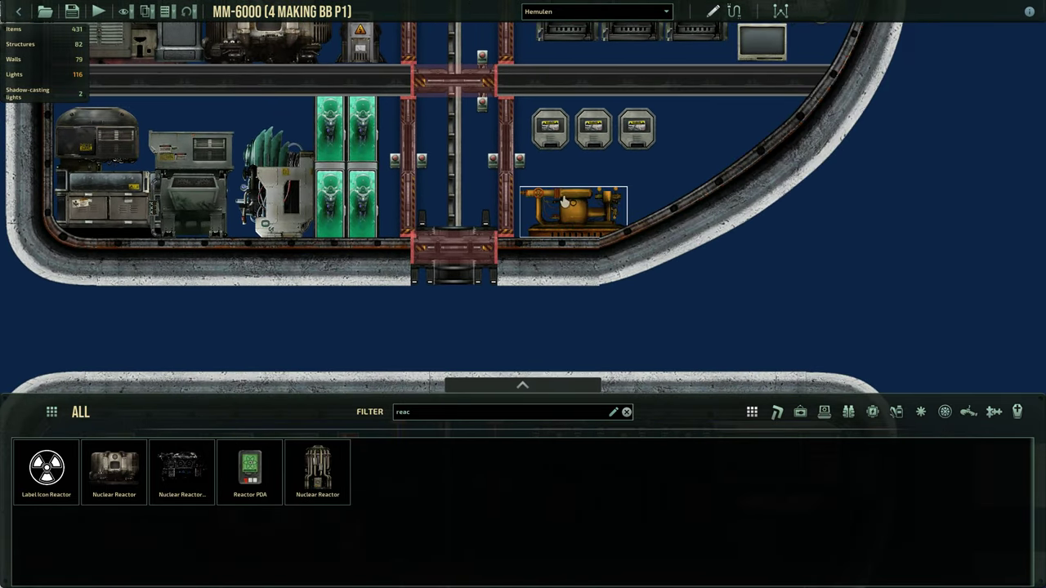
Examine the deconstructor in the lower aft room and the supercapacitor in the engine room of the Items stage
{"action": "key", "text": "a"}
{"action": "key", "text": "a"}
{"action": "left_click", "coordinate": [419, 231]}
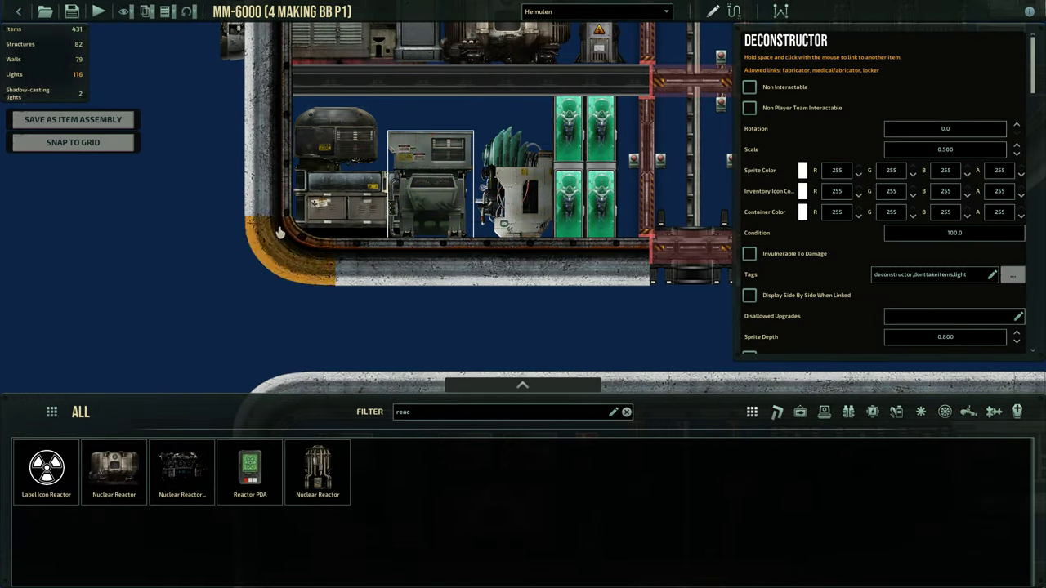
{"action": "left_click", "coordinate": [303, 319]}
{"action": "key", "text": "w"}
{"action": "key", "text": "d"}
{"action": "left_click", "coordinate": [460, 170]}
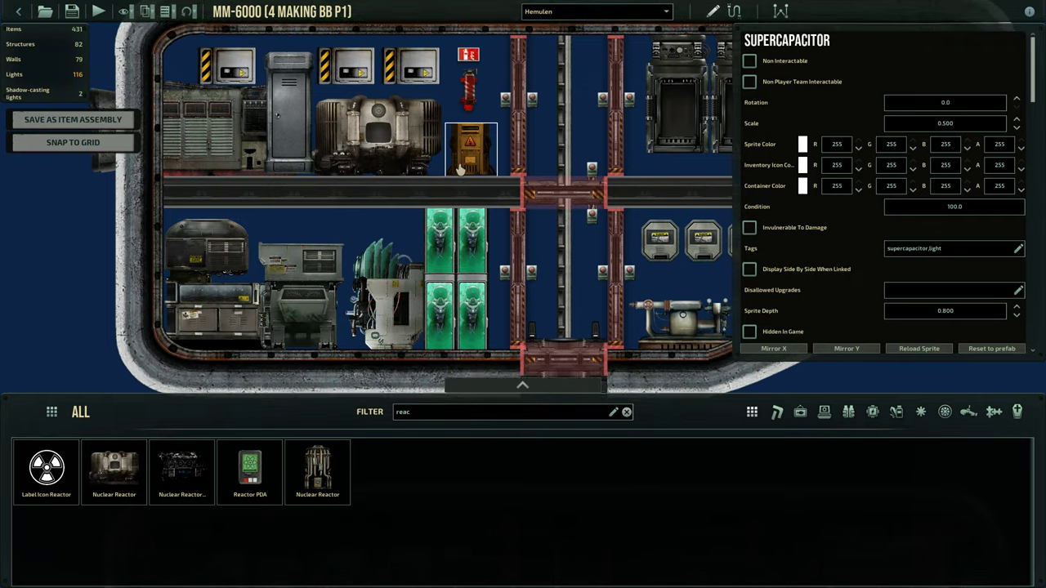
Compare the Items stage with the Hull stage below it and examine the hull outlines of its rooms
{"action": "scroll", "coordinate": [460, 170], "scroll_direction": "down", "scroll_amount": 3}
{"action": "key", "text": "s"}
{"action": "key", "text": "d"}
{"action": "key", "text": "a"}
{"action": "key", "text": "w"}
{"action": "key", "text": "s"}
{"action": "key", "text": "d"}
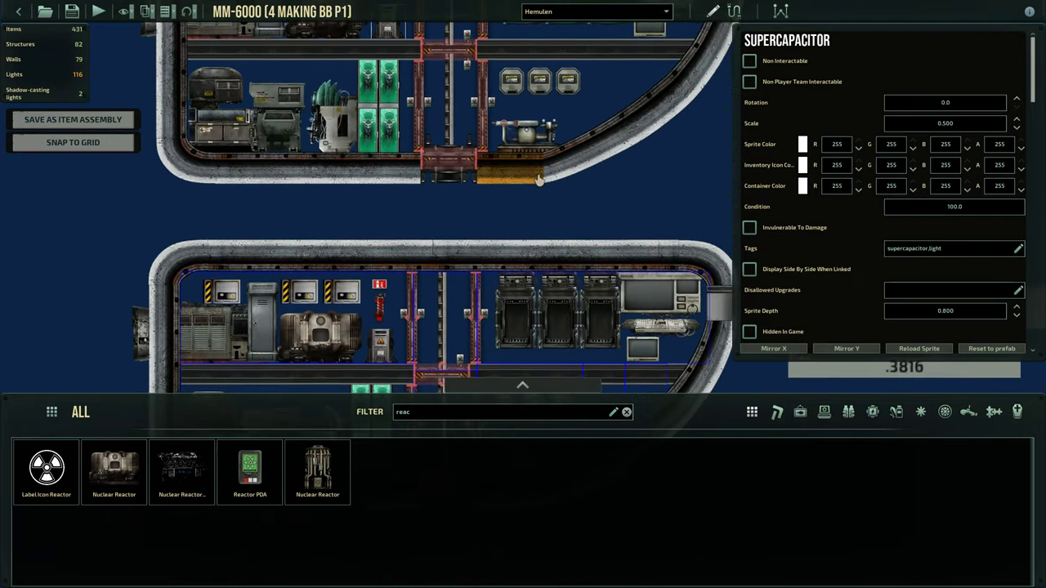
{"action": "key", "text": "w"}
{"action": "key", "text": "a"}
{"action": "scroll", "coordinate": [494, 214], "scroll_direction": "up", "scroll_amount": 1}
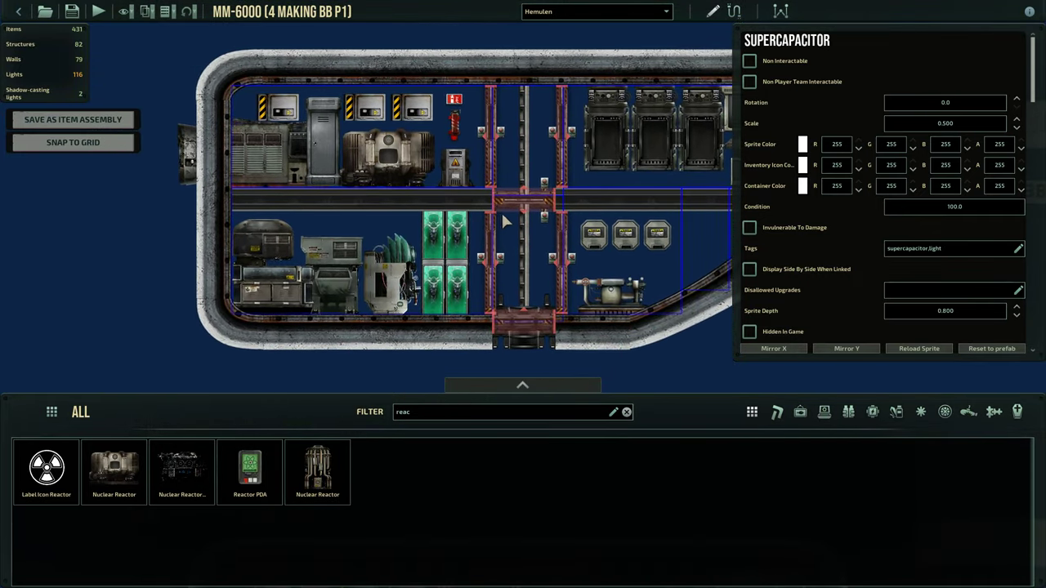
{"action": "key", "text": "s"}
{"action": "key", "text": "d"}
{"action": "left_click", "coordinate": [636, 320]}
{"action": "key", "text": "a"}
{"action": "key", "text": "w"}
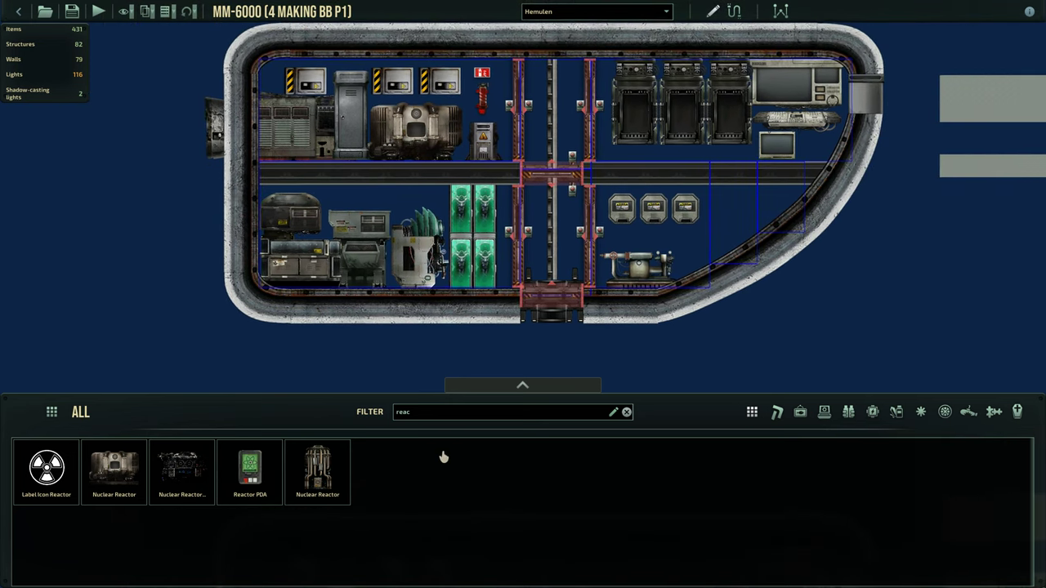
Filter the item palette for "hull"
{"action": "left_click_drag", "start_coordinate": [426, 414], "coordinate": [356, 420]}
{"action": "key", "text": "BackSpace"}
{"action": "type", "text": "hull"}
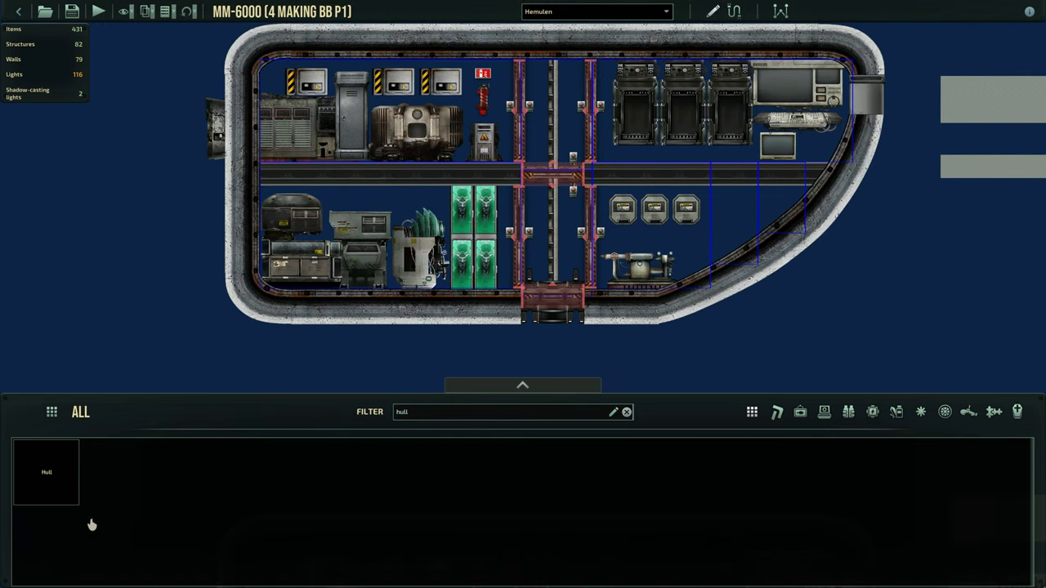
Draw a sample hull rectangle in the empty area below the stages and delete it
{"action": "left_click", "coordinate": [63, 486]}
{"action": "key", "text": "a"}
{"action": "key", "text": "s"}
{"action": "key", "text": "d"}
{"action": "left_click_drag", "start_coordinate": [314, 162], "coordinate": [546, 258]}
{"action": "scroll", "coordinate": [547, 259], "scroll_direction": "up", "scroll_amount": 3}
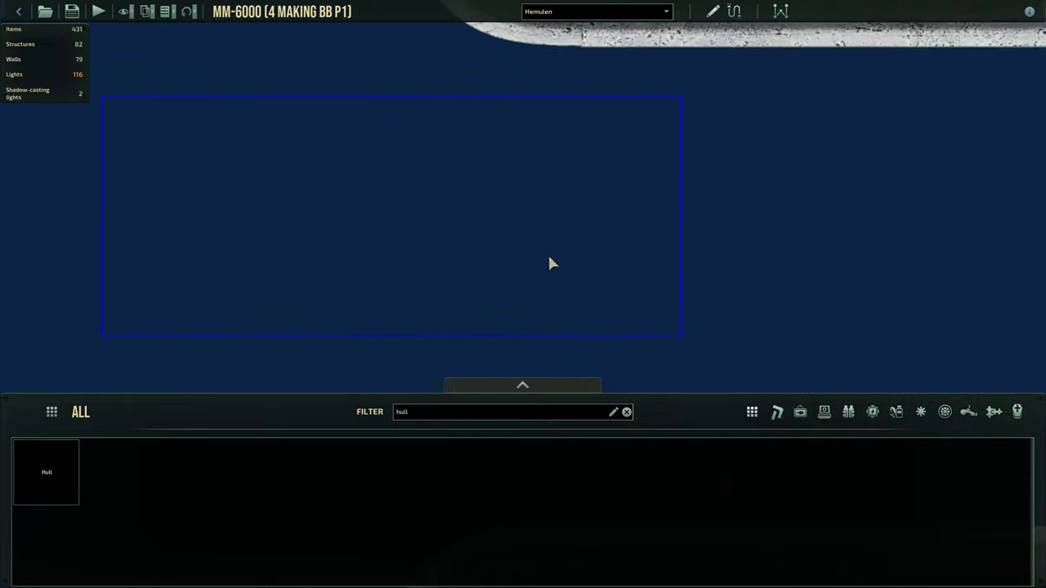
{"action": "left_click", "coordinate": [563, 342]}
{"action": "key", "text": "Delete"}
Hide walls, structures, items, wires, waypoints, spawnpoints, links and gaps, and examine the hull rectangles of the Hull stage
{"action": "scroll", "coordinate": [572, 311], "scroll_direction": "down", "scroll_amount": 5}
{"action": "key", "text": "w"}
{"action": "key", "text": "d"}
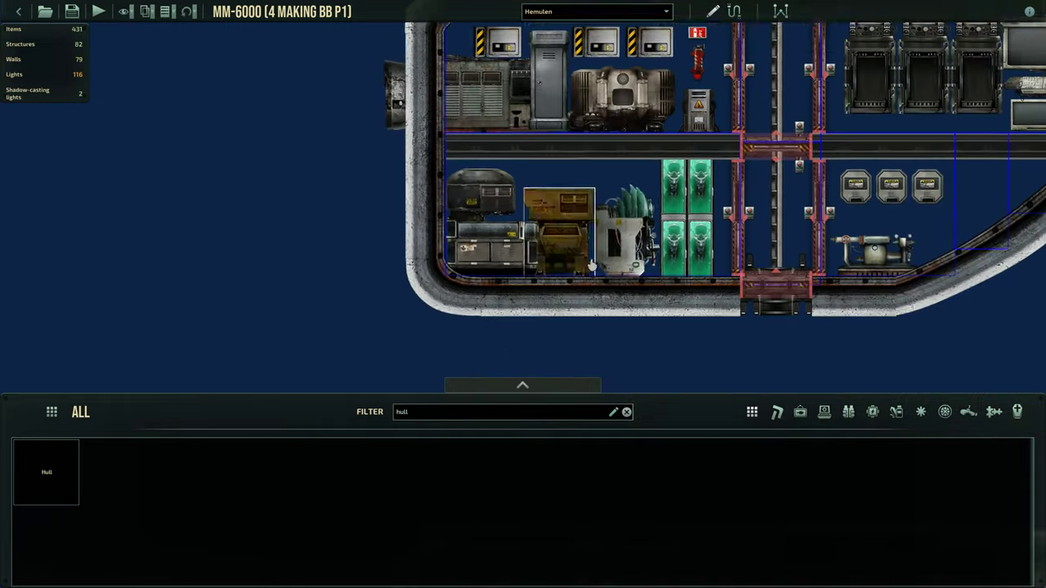
{"action": "scroll", "coordinate": [402, 279], "scroll_direction": "up", "scroll_amount": 5}
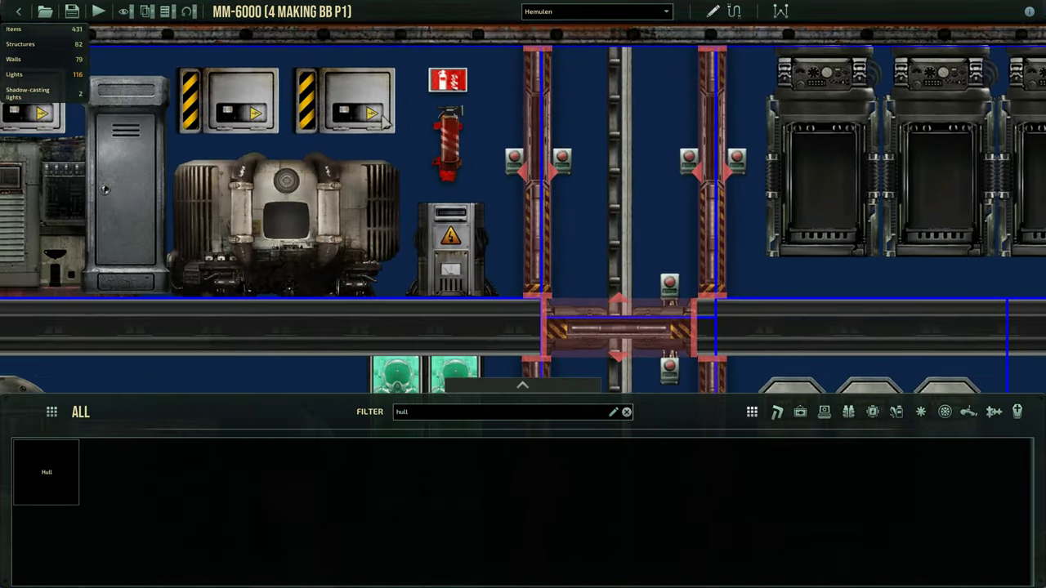
{"action": "scroll", "coordinate": [386, 120], "scroll_direction": "down", "scroll_amount": 5}
{"action": "left_click", "coordinate": [123, 12]}
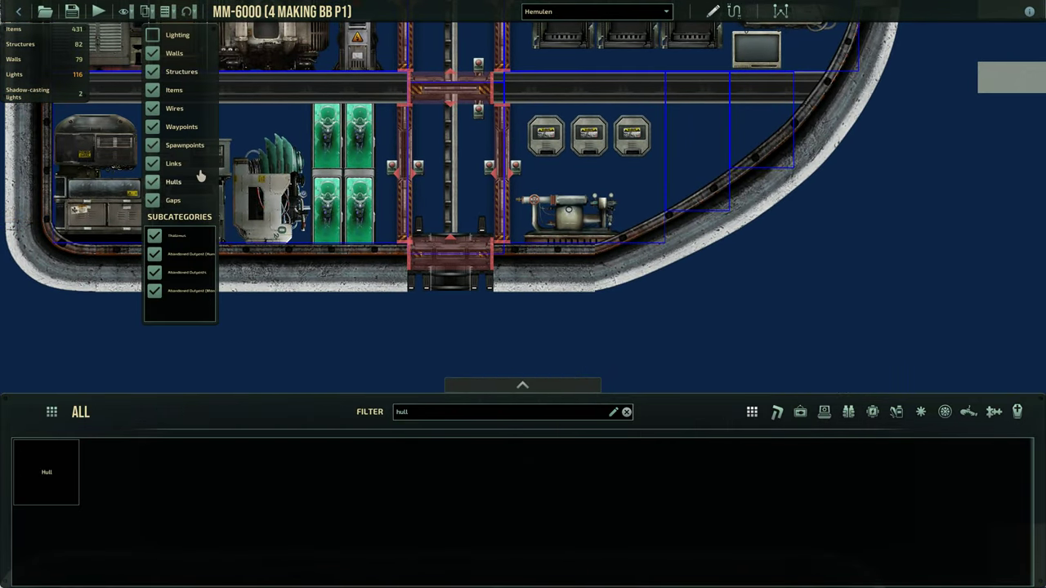
{"action": "left_click", "coordinate": [152, 53]}
{"action": "left_click", "coordinate": [153, 71]}
{"action": "left_click", "coordinate": [153, 90]}
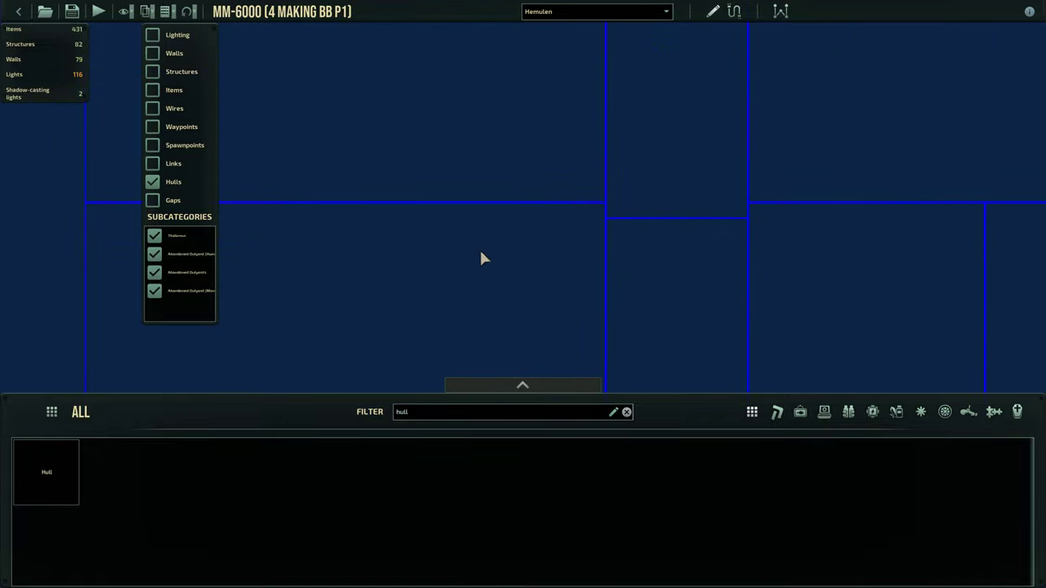
{"action": "left_click", "coordinate": [519, 386]}
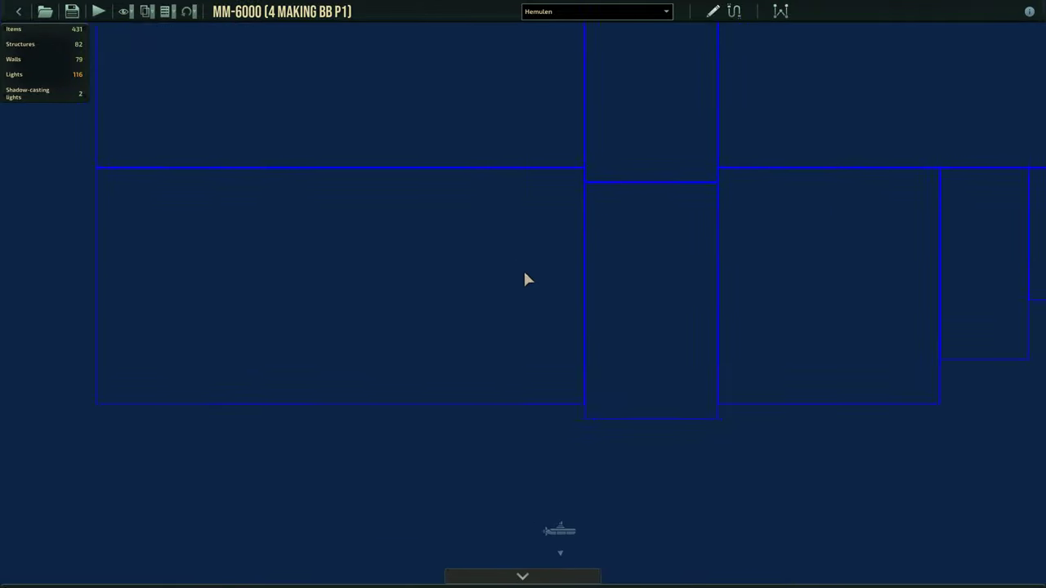
{"action": "scroll", "coordinate": [523, 268], "scroll_direction": "down", "scroll_amount": 2}
{"action": "scroll", "coordinate": [525, 277], "scroll_direction": "up", "scroll_amount": 3}
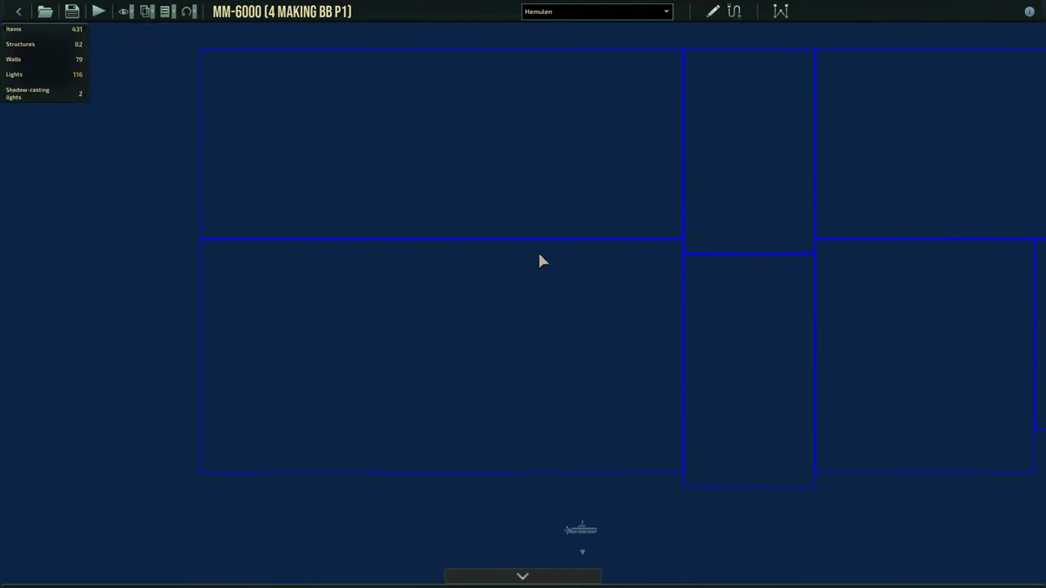
{"action": "scroll", "coordinate": [564, 245], "scroll_direction": "up", "scroll_amount": 4}
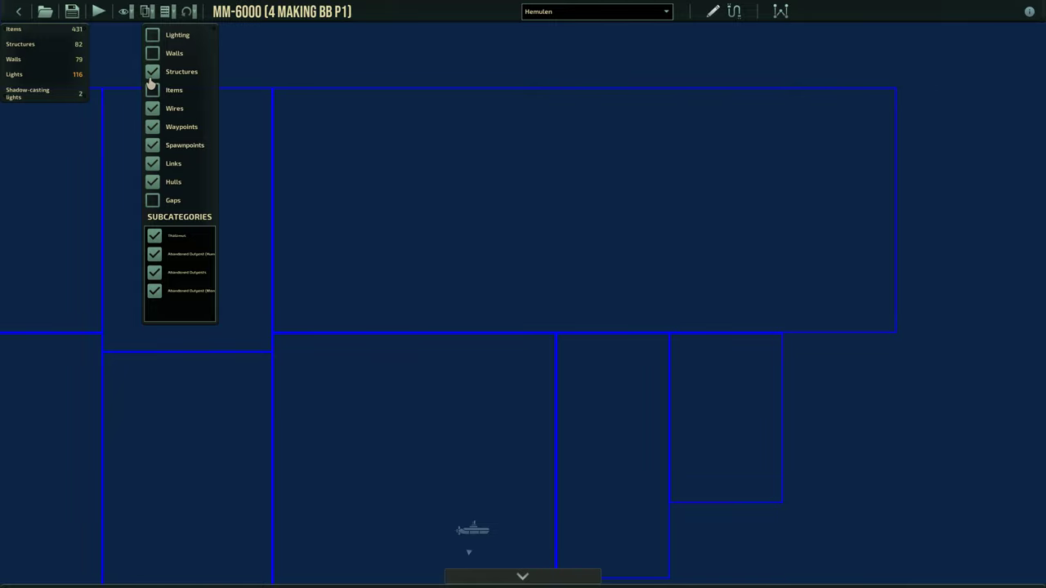
Make the items and walls of the Hull stage visible again
{"action": "left_click", "coordinate": [152, 92]}
{"action": "key", "text": "a"}
{"action": "scroll", "coordinate": [378, 201], "scroll_direction": "down", "scroll_amount": 5}
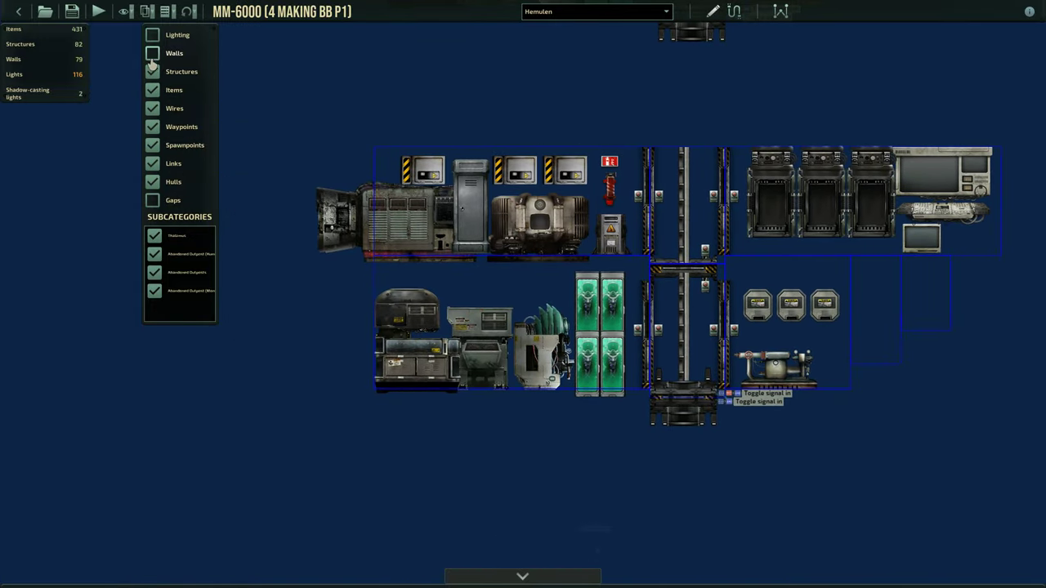
{"action": "left_click", "coordinate": [152, 53]}
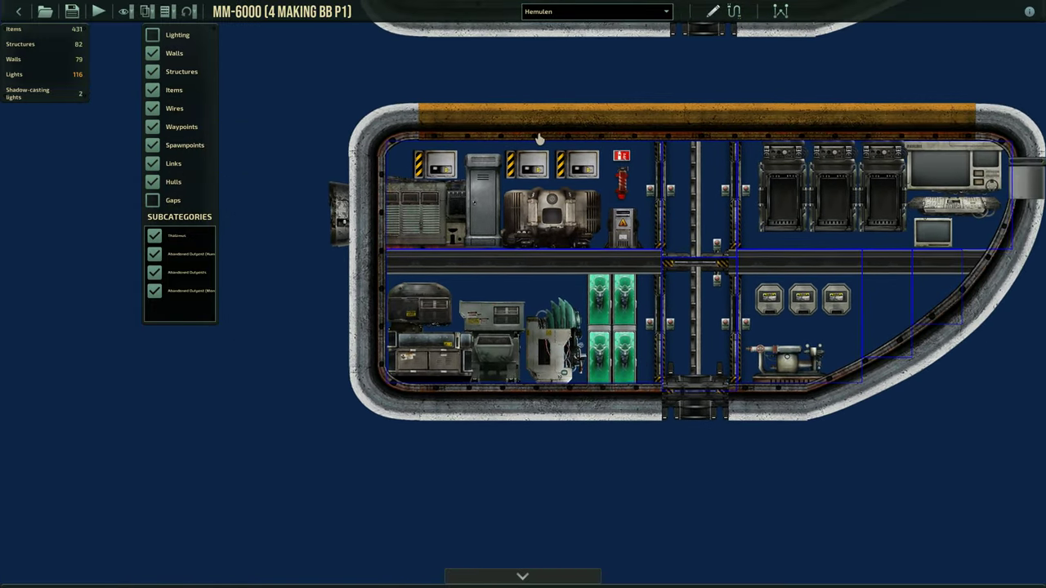
Duplicate the Hull stage's upper horizontal shell wall and place the copy in the empty area beside the stages
{"action": "left_click", "coordinate": [483, 127]}
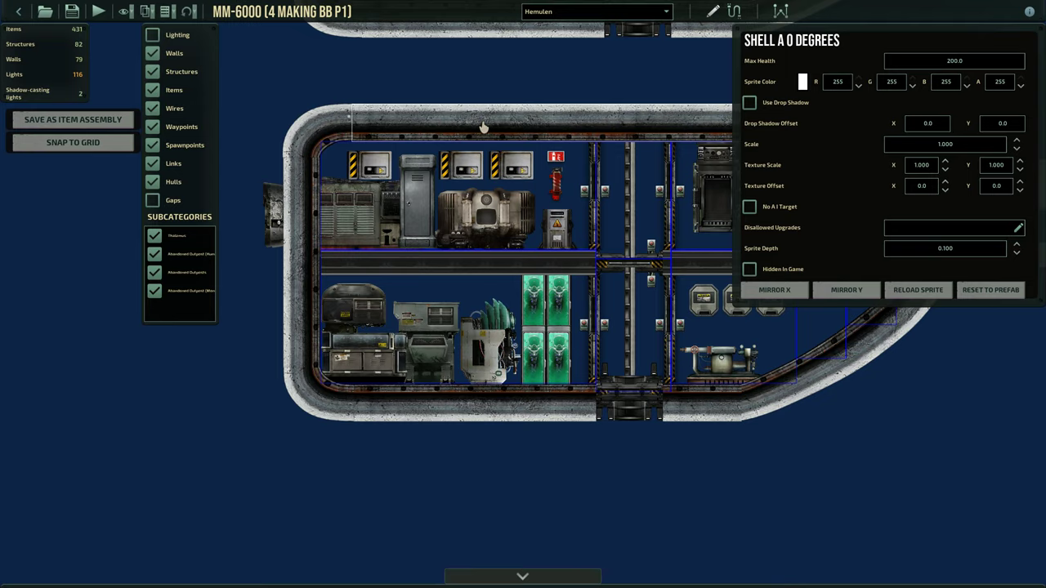
{"action": "left_click_drag", "start_coordinate": [483, 127], "coordinate": [334, 130], "text": "ctrl"}
{"action": "key", "text": "a"}
{"action": "scroll", "coordinate": [335, 118], "scroll_direction": "down", "scroll_amount": 1}
{"action": "scroll", "coordinate": [335, 123], "scroll_direction": "down", "scroll_amount": 4}
{"action": "key", "text": "a"}
{"action": "key", "text": "s"}
{"action": "key", "text": "d"}
{"action": "key", "text": "w"}
{"action": "key", "text": "a"}
{"action": "scroll", "coordinate": [376, 210], "scroll_direction": "up", "scroll_amount": 6}
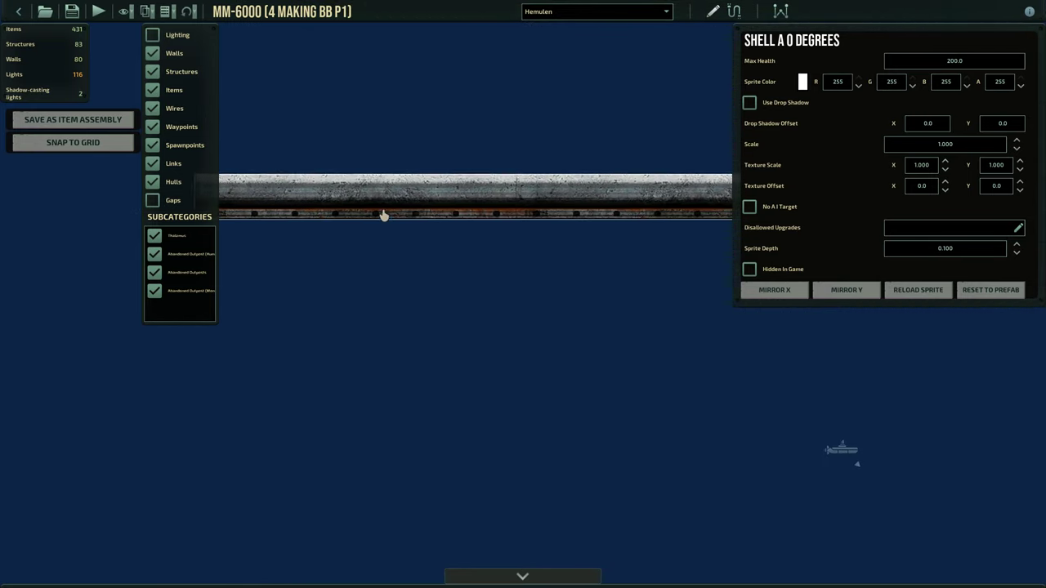
{"action": "scroll", "coordinate": [394, 217], "scroll_direction": "down", "scroll_amount": 1}
{"action": "left_click_drag", "start_coordinate": [598, 103], "coordinate": [347, 213]}
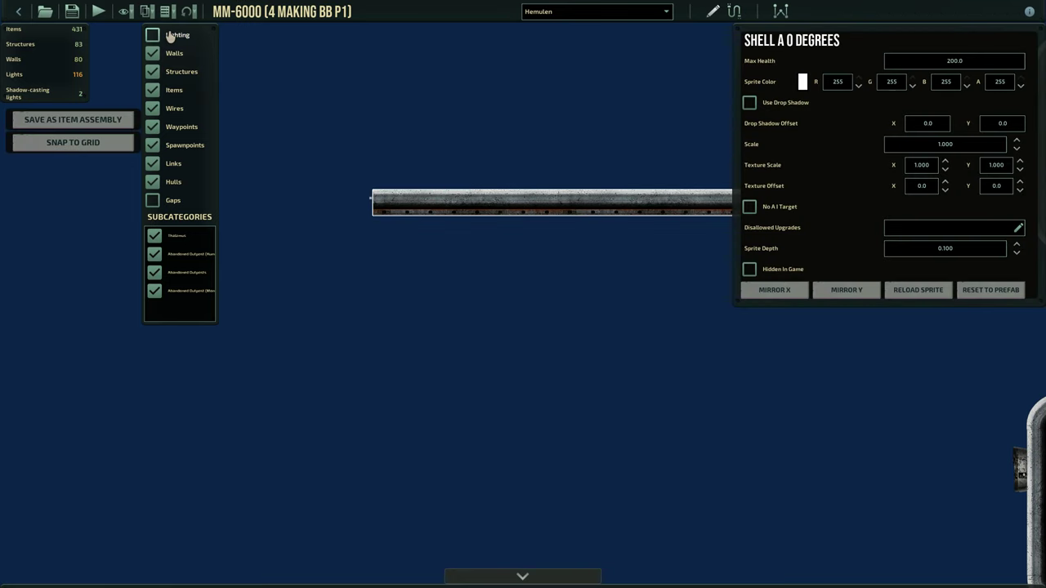
Lengthen the duplicated shell wall at its free end to demonstrate resizing, and delete it
{"action": "left_click", "coordinate": [127, 13]}
{"action": "scroll", "coordinate": [376, 204], "scroll_direction": "up", "scroll_amount": 3}
{"action": "scroll", "coordinate": [363, 229], "scroll_direction": "up", "scroll_amount": 2}
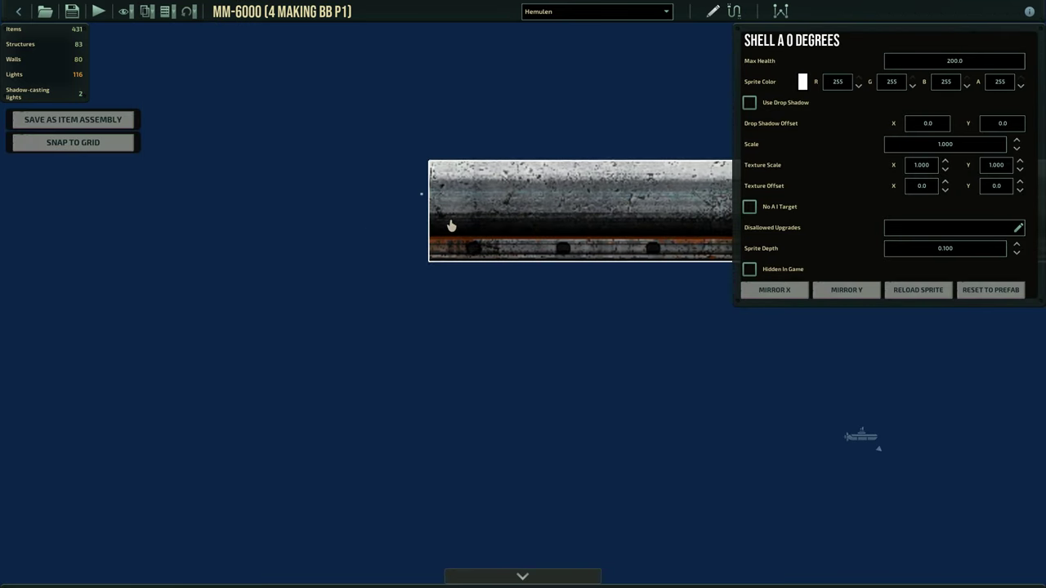
{"action": "left_click_drag", "start_coordinate": [408, 200], "coordinate": [322, 224]}
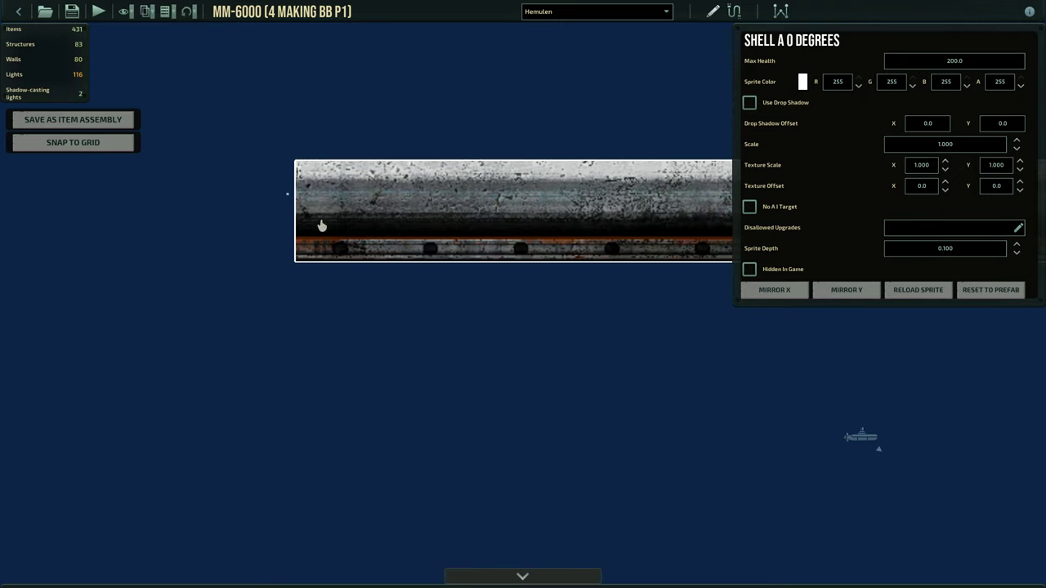
{"action": "key", "text": "Delete"}
Draw a small sample hull in the empty area, resize it by its lower corner and delete it
{"action": "left_click", "coordinate": [484, 576]}
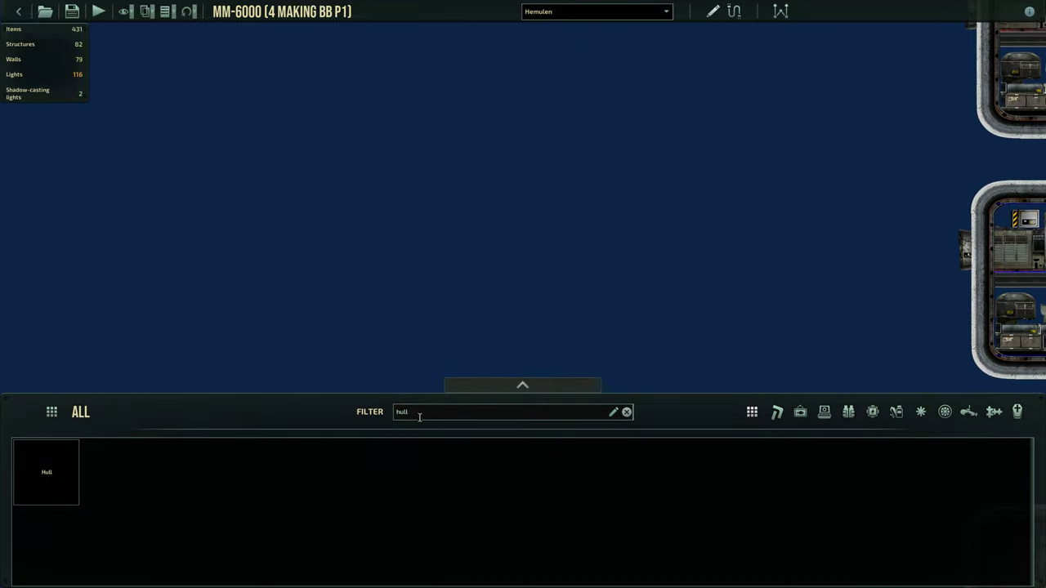
{"action": "left_click", "coordinate": [38, 480]}
{"action": "left_click_drag", "start_coordinate": [528, 283], "coordinate": [550, 290]}
{"action": "scroll", "coordinate": [549, 291], "scroll_direction": "up", "scroll_amount": 8}
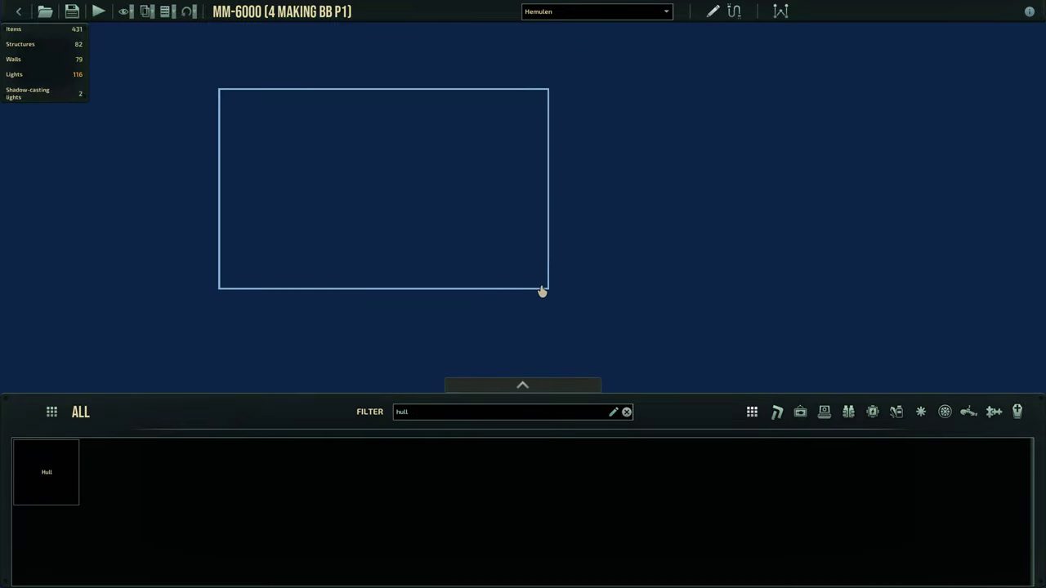
{"action": "left_click", "coordinate": [548, 291]}
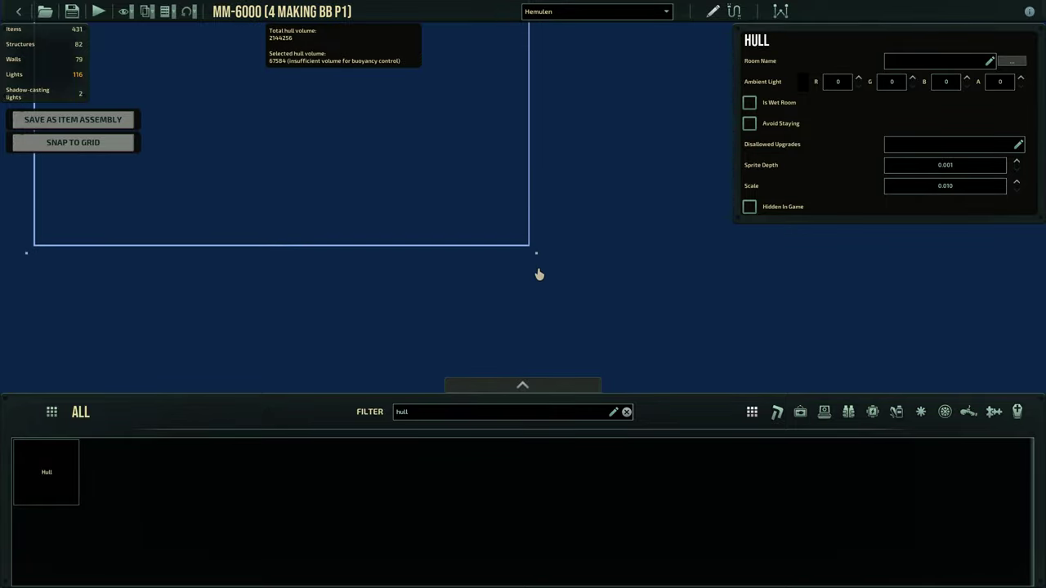
{"action": "left_click", "coordinate": [595, 288]}
{"action": "left_click", "coordinate": [502, 292]}
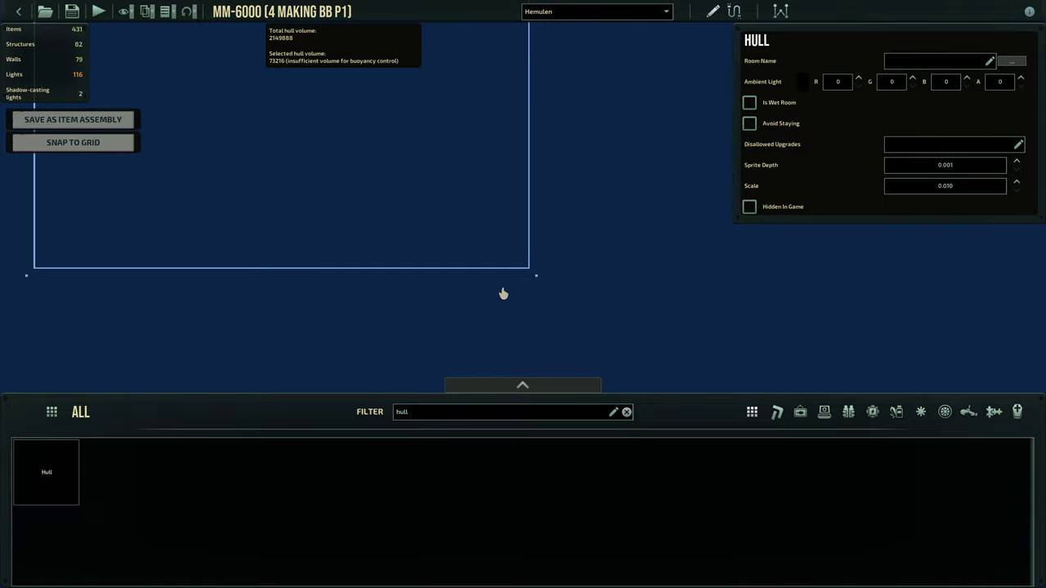
{"action": "key", "text": "Delete"}
Examine where the hulls meet around the central hatch and doors of the Hull stage
{"action": "scroll", "coordinate": [559, 259], "scroll_direction": "down", "scroll_amount": 8}
{"action": "key", "text": "d"}
{"action": "key", "text": "w"}
{"action": "scroll", "coordinate": [527, 245], "scroll_direction": "up", "scroll_amount": 5}
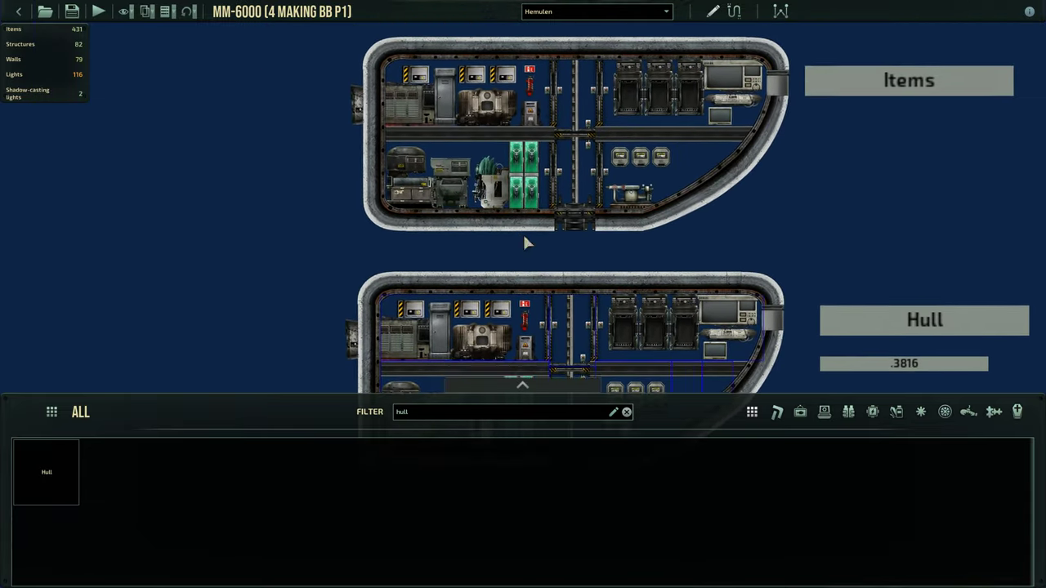
{"action": "scroll", "coordinate": [424, 167], "scroll_direction": "up", "scroll_amount": 2}
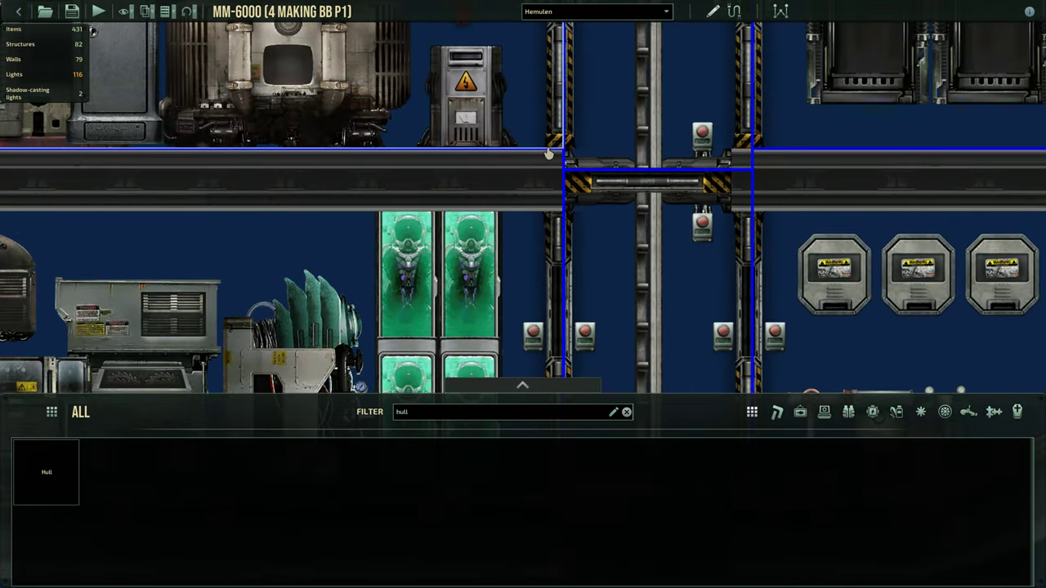
{"action": "scroll", "coordinate": [565, 141], "scroll_direction": "up", "scroll_amount": 3}
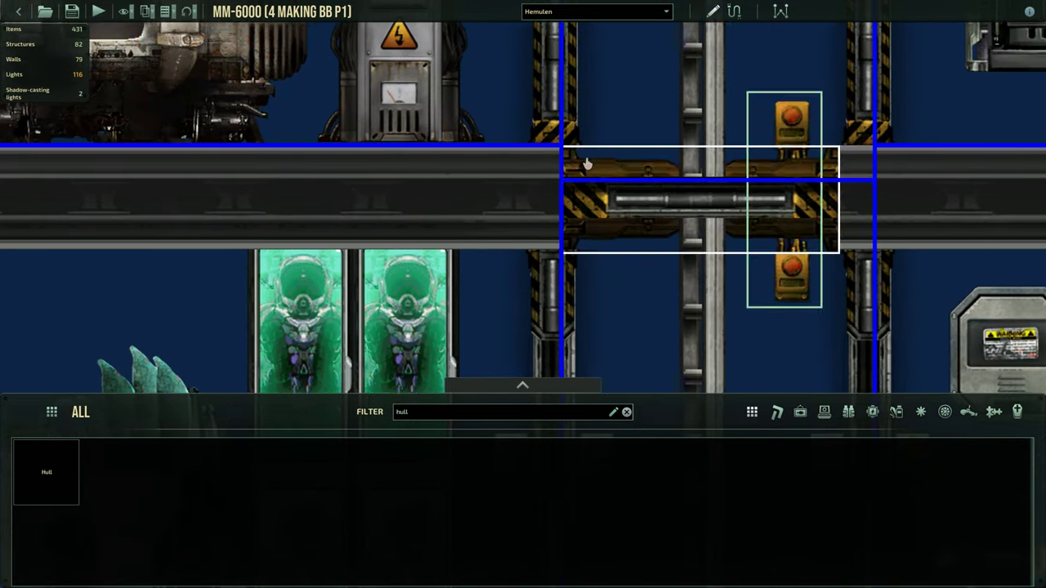
{"action": "scroll", "coordinate": [677, 191], "scroll_direction": "up", "scroll_amount": 3}
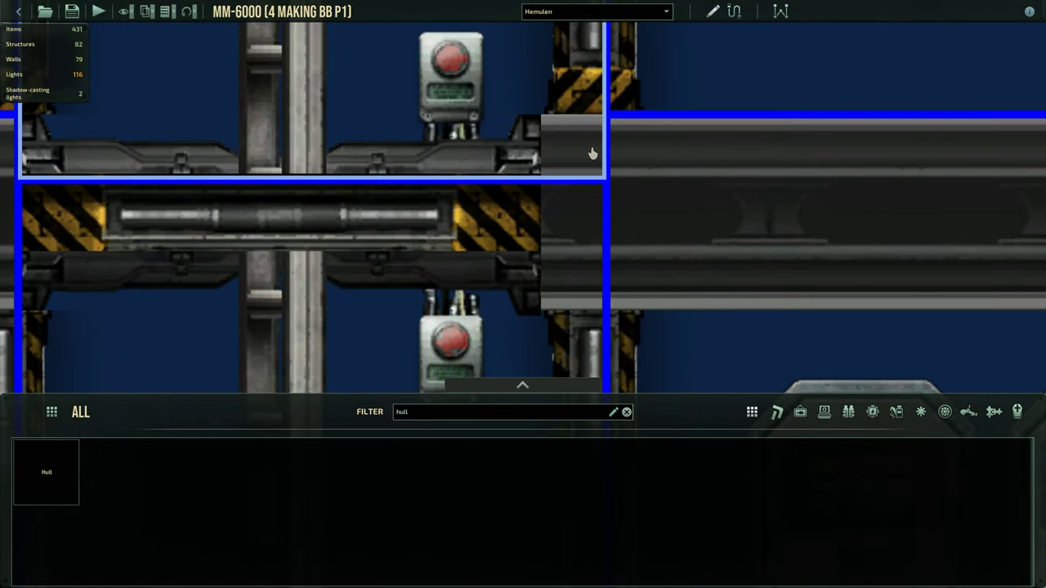
{"action": "scroll", "coordinate": [584, 173], "scroll_direction": "down", "scroll_amount": 5}
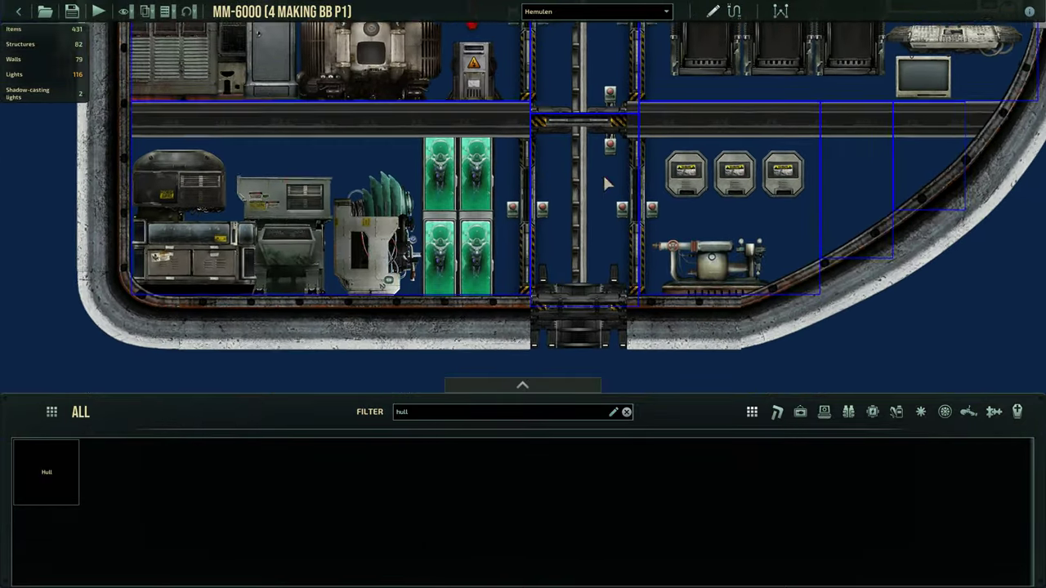
Select the central shaft's upper hull and try its lower edge at floor level before returning it to mid-hatch
{"action": "scroll", "coordinate": [550, 191], "scroll_direction": "up", "scroll_amount": 4}
{"action": "left_click", "coordinate": [545, 184]}
{"action": "scroll", "coordinate": [555, 357], "scroll_direction": "up", "scroll_amount": 2}
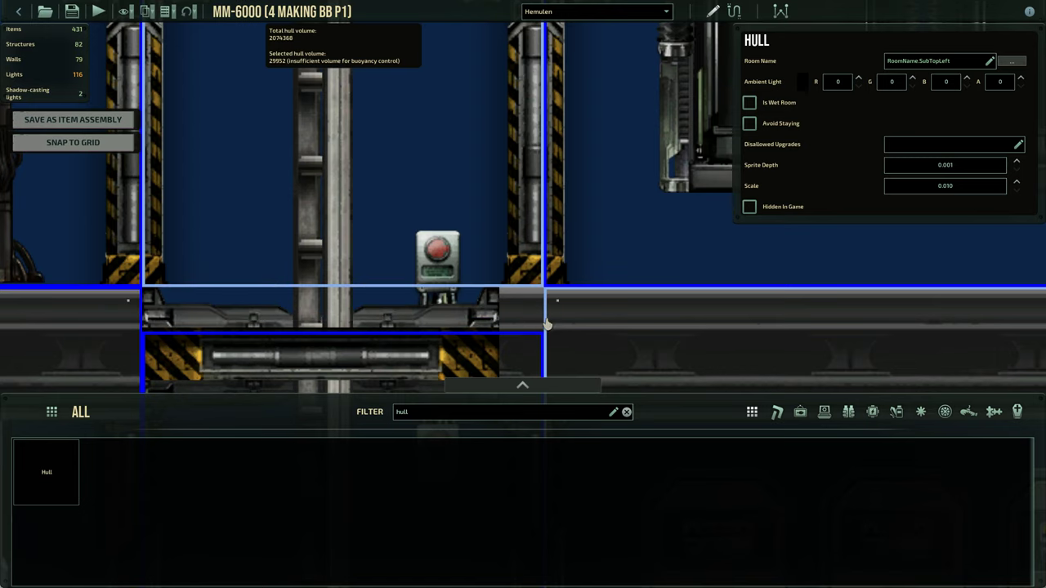
{"action": "scroll", "coordinate": [572, 331], "scroll_direction": "down", "scroll_amount": 3}
{"action": "key", "text": "s"}
{"action": "key", "text": "d"}
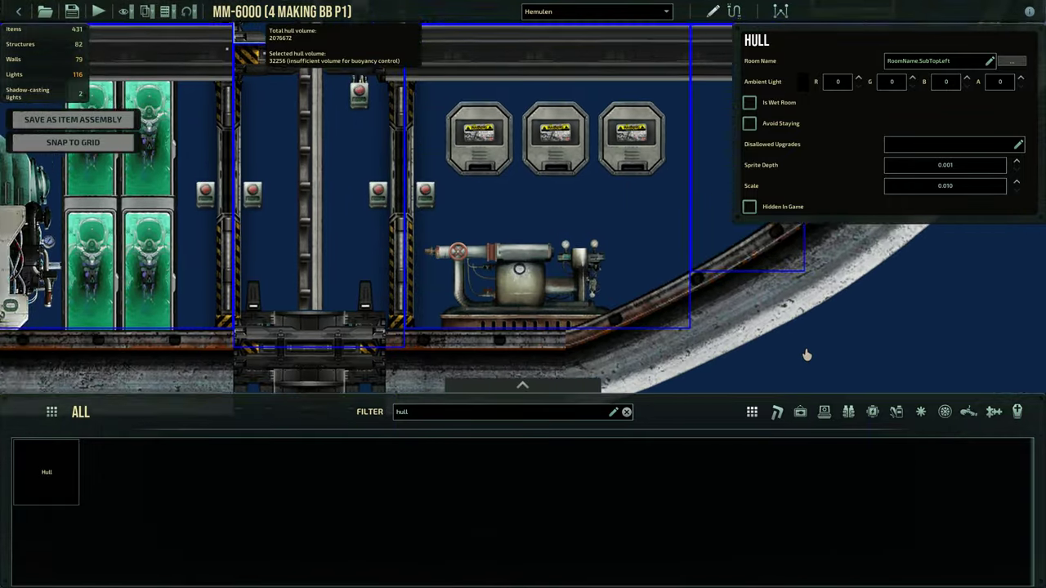
Deselect the shaft hull and look at the .3816 label beside the Hull stage
{"action": "left_click", "coordinate": [748, 324]}
{"action": "scroll", "coordinate": [736, 315], "scroll_direction": "down", "scroll_amount": 3}
{"action": "key", "text": "w"}
{"action": "key", "text": "a"}
{"action": "scroll", "coordinate": [713, 301], "scroll_direction": "down", "scroll_amount": 4}
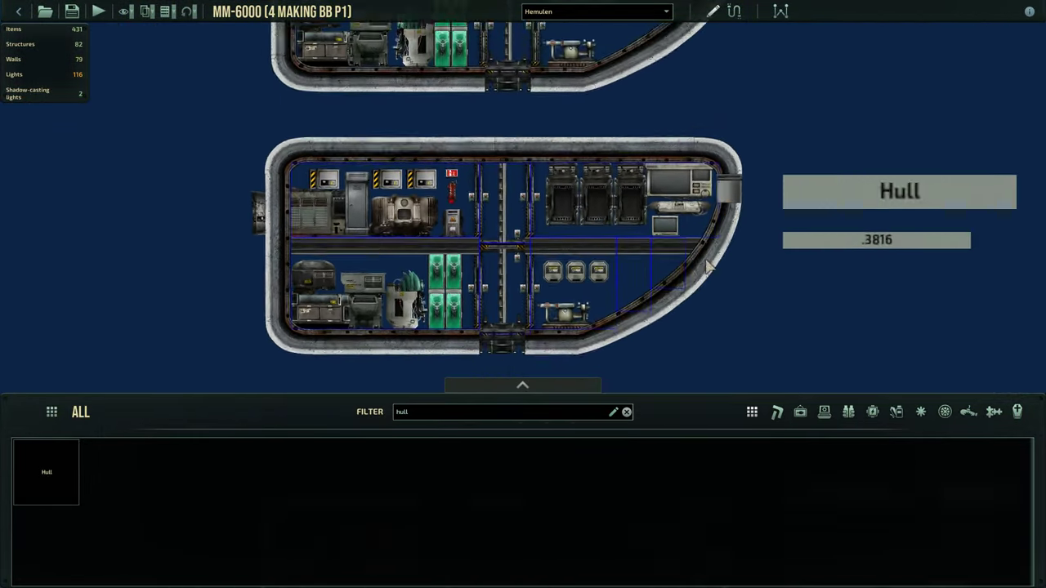
{"action": "scroll", "coordinate": [692, 262], "scroll_direction": "up", "scroll_amount": 5}
{"action": "key", "text": "d"}
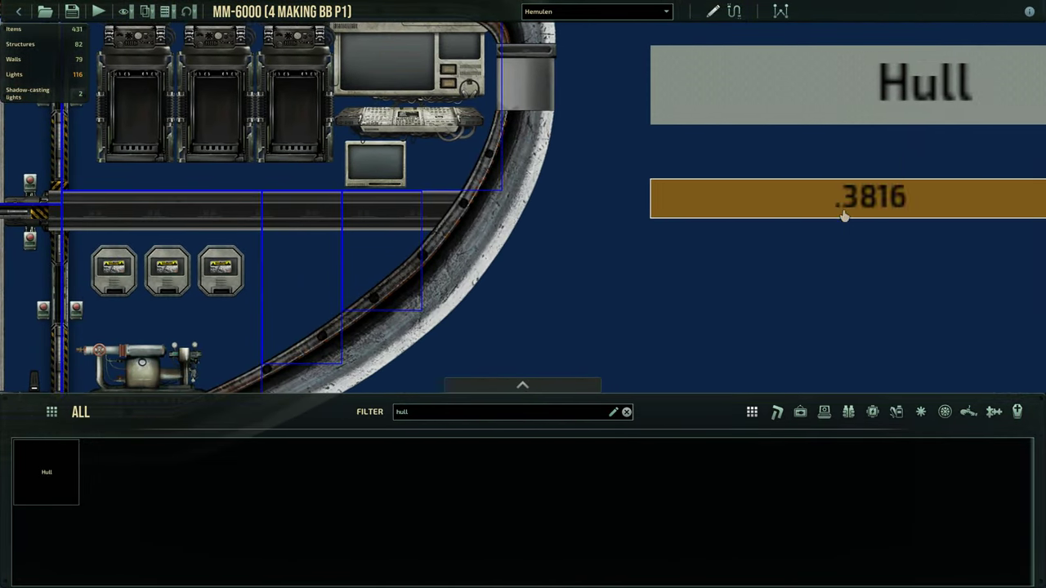
{"action": "left_click", "coordinate": [841, 212]}
{"action": "left_click", "coordinate": [635, 304]}
Select the ballast hull around the pump and read its volume against the total hull volume
{"action": "scroll", "coordinate": [626, 299], "scroll_direction": "down", "scroll_amount": 3}
{"action": "key", "text": "a"}
{"action": "scroll", "coordinate": [625, 303], "scroll_direction": "up", "scroll_amount": 3}
{"action": "left_click", "coordinate": [608, 286]}
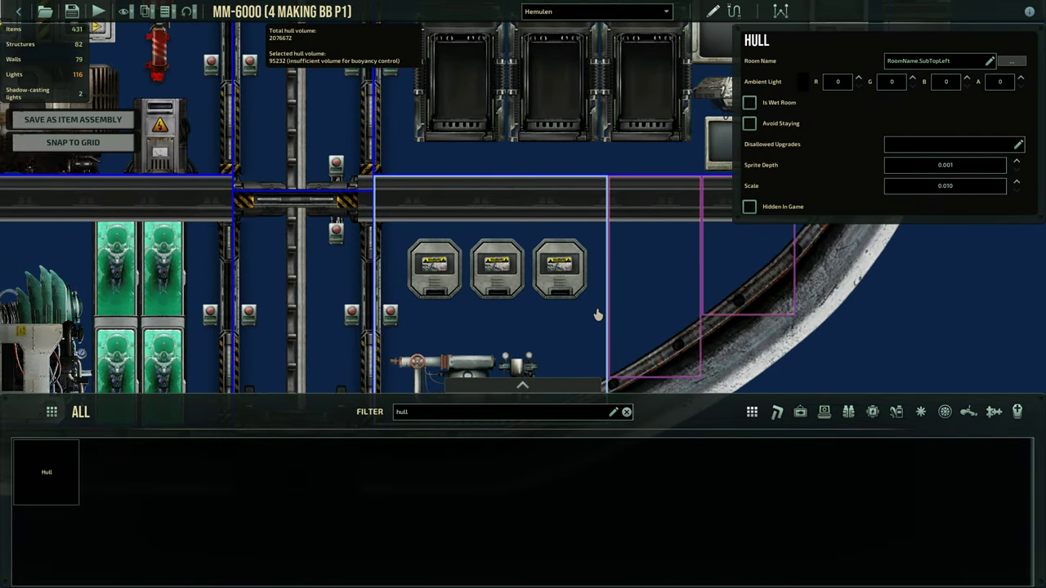
{"action": "scroll", "coordinate": [598, 314], "scroll_direction": "up", "scroll_amount": 1}
{"action": "key", "text": "s"}
{"action": "key", "text": "d"}
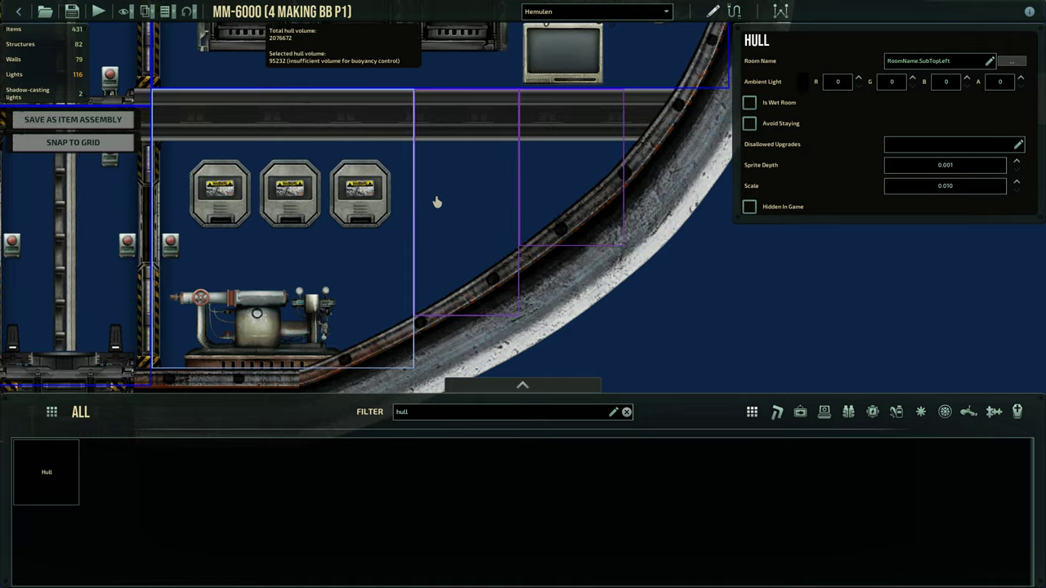
{"action": "key", "text": "w"}
{"action": "scroll", "coordinate": [317, 57], "scroll_direction": "up", "scroll_amount": 1}
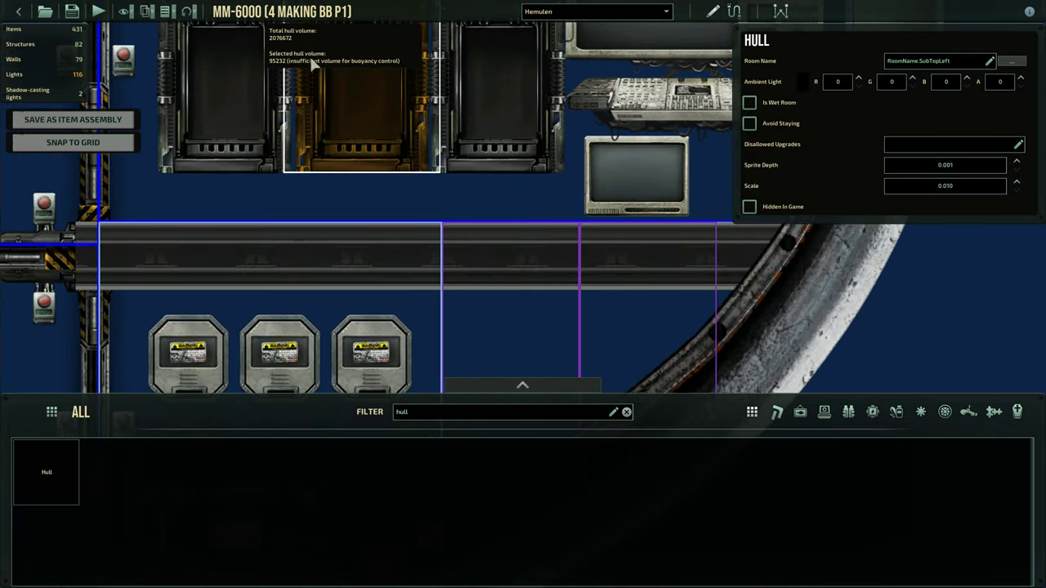
{"action": "scroll", "coordinate": [358, 66], "scroll_direction": "down", "scroll_amount": 6}
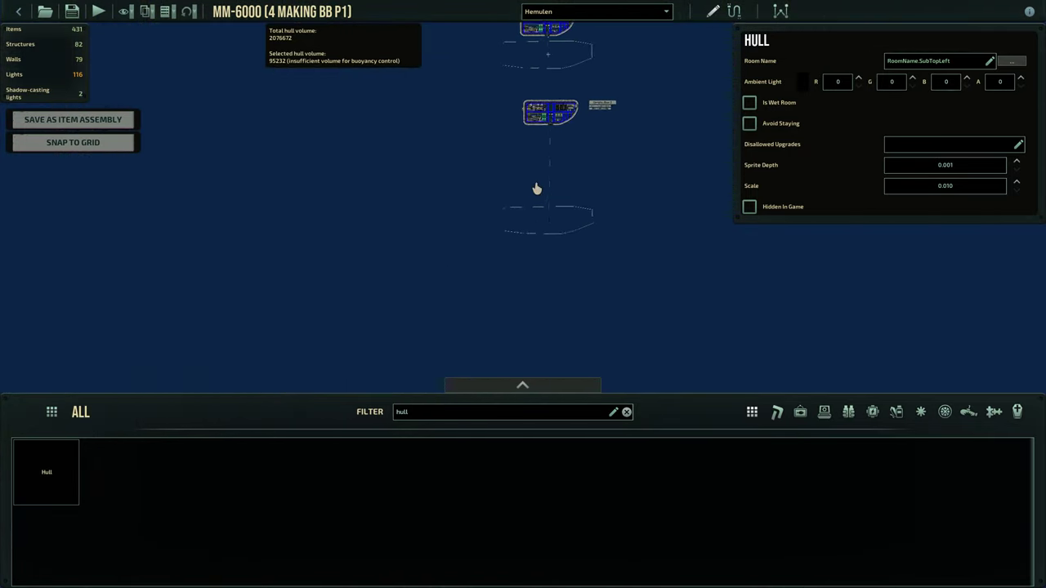
{"action": "scroll", "coordinate": [534, 204], "scroll_direction": "up", "scroll_amount": 6}
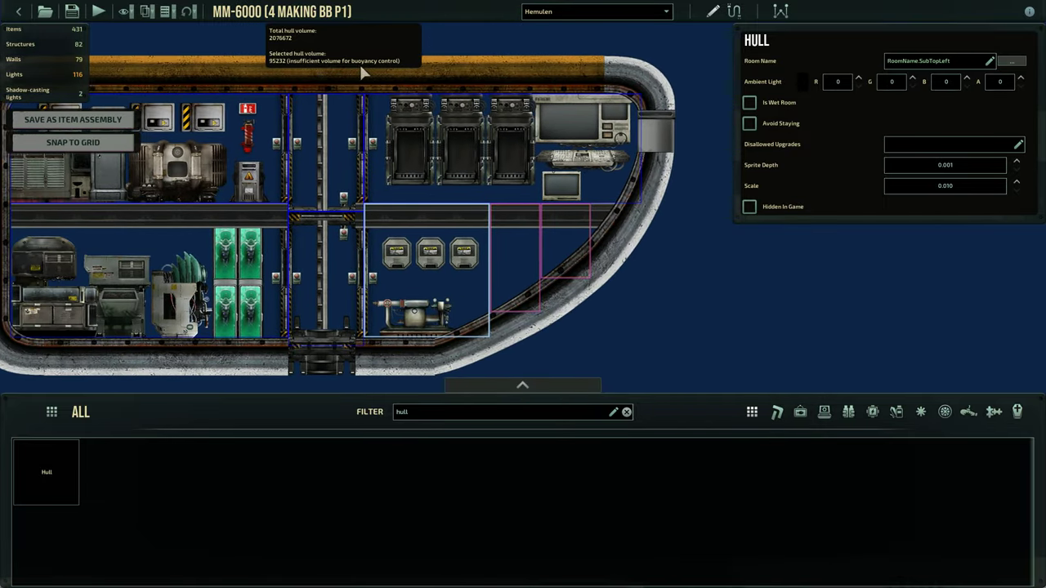
{"action": "scroll", "coordinate": [359, 62], "scroll_direction": "up", "scroll_amount": 4}
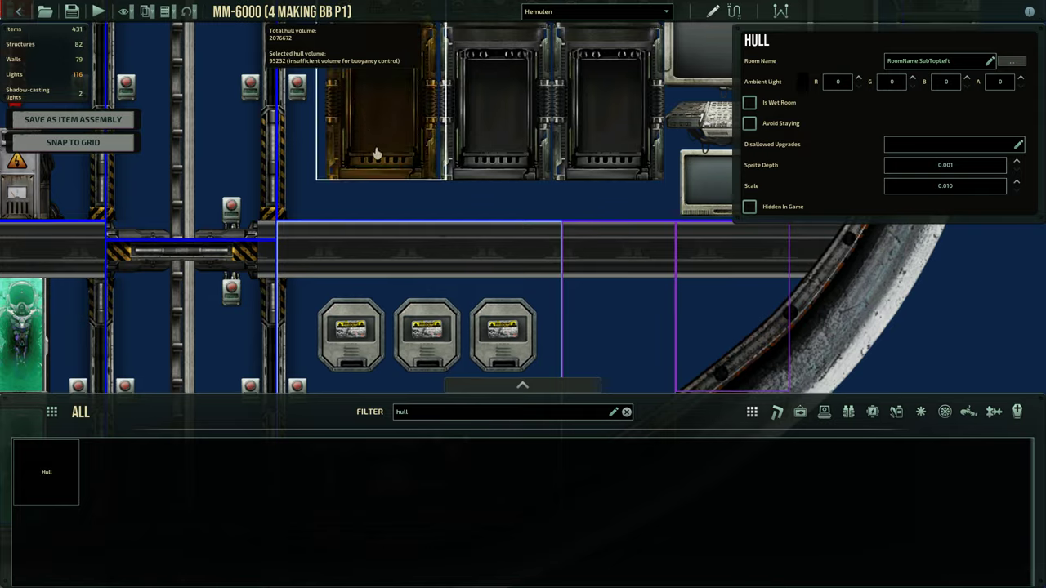
Examine the ballast hulls below the bow and the .3816 ratio label next to them
{"action": "key", "text": "s"}
{"action": "scroll", "coordinate": [363, 204], "scroll_direction": "down", "scroll_amount": 3}
{"action": "scroll", "coordinate": [356, 226], "scroll_direction": "up", "scroll_amount": 5}
{"action": "key", "text": "d"}
{"action": "key", "text": "w"}
{"action": "key", "text": "w"}
{"action": "key", "text": "d"}
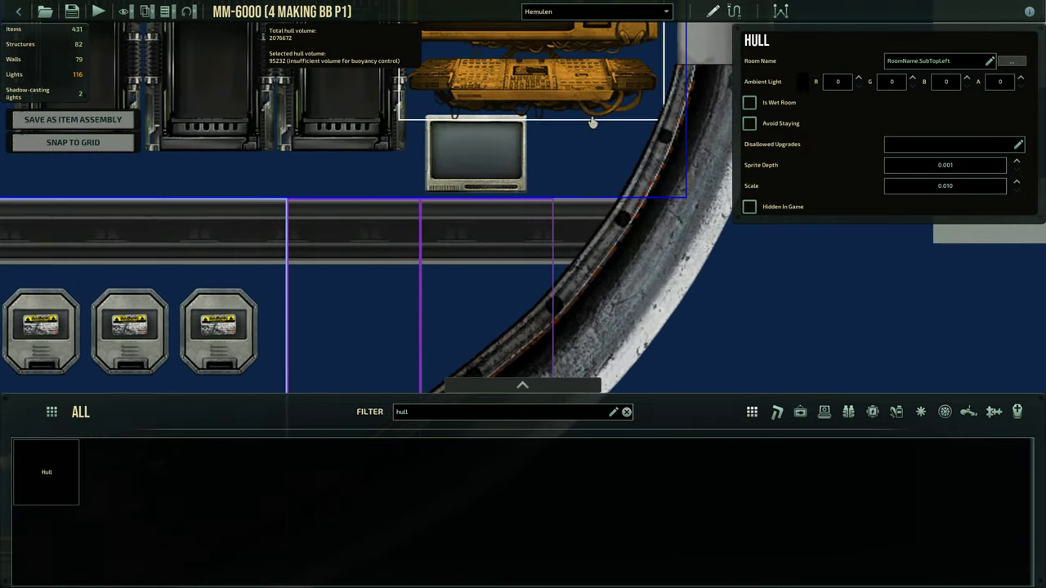
{"action": "scroll", "coordinate": [586, 175], "scroll_direction": "down", "scroll_amount": 3}
{"action": "scroll", "coordinate": [637, 245], "scroll_direction": "down", "scroll_amount": 3}
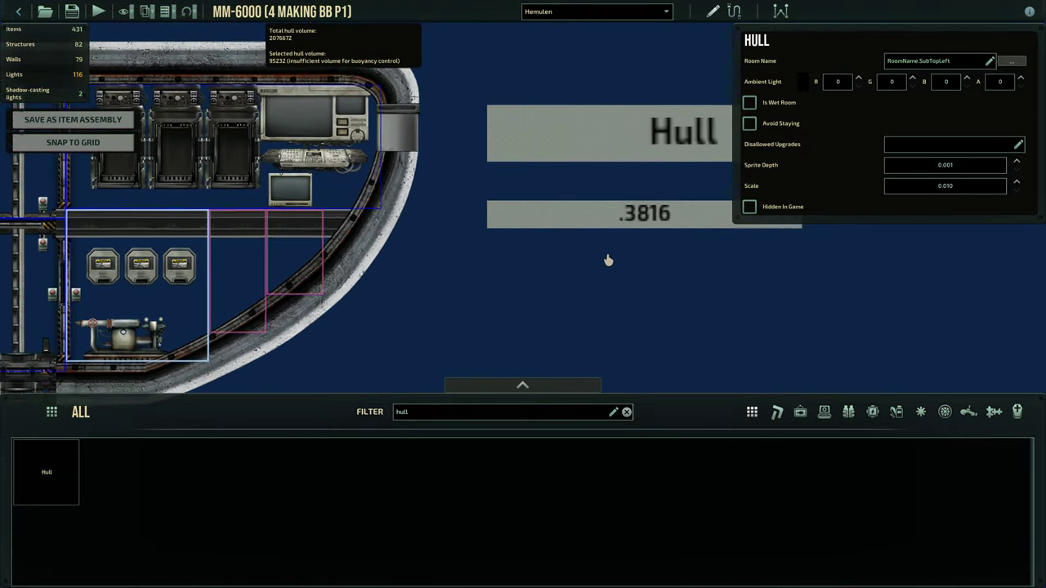
Select the navigation terminal in the bow and look up Neutral Ballast Level in its Steering properties
{"action": "key", "text": "a"}
{"action": "left_click", "coordinate": [564, 272]}
{"action": "scroll", "coordinate": [547, 237], "scroll_direction": "up", "scroll_amount": 4}
{"action": "key", "text": "w"}
{"action": "left_click", "coordinate": [521, 188]}
{"action": "scroll", "coordinate": [836, 198], "scroll_direction": "down", "scroll_amount": 10}
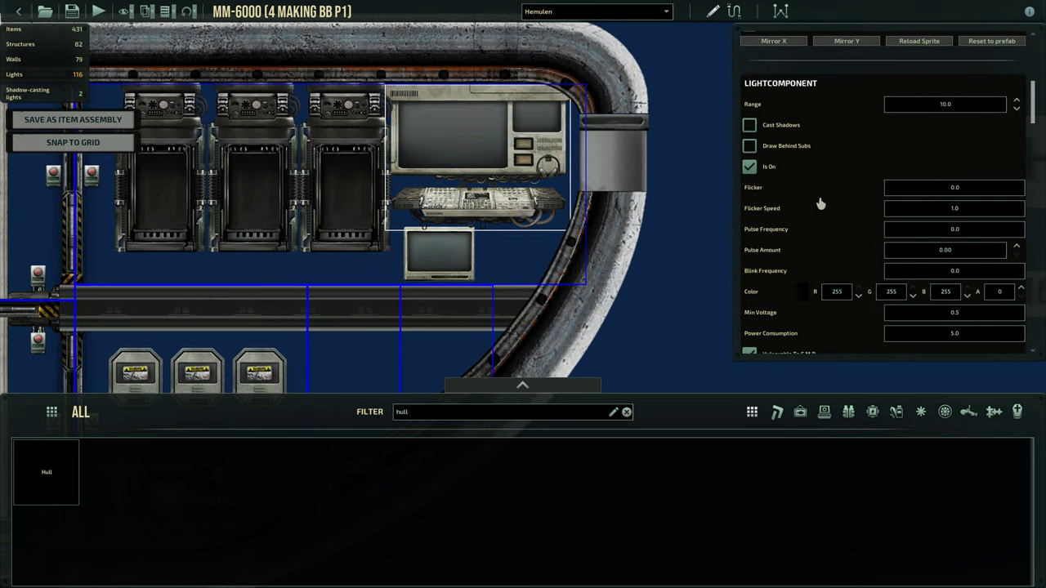
{"action": "scroll", "coordinate": [837, 199], "scroll_direction": "up", "scroll_amount": 1}
{"action": "scroll", "coordinate": [866, 198], "scroll_direction": "down", "scroll_amount": 1}
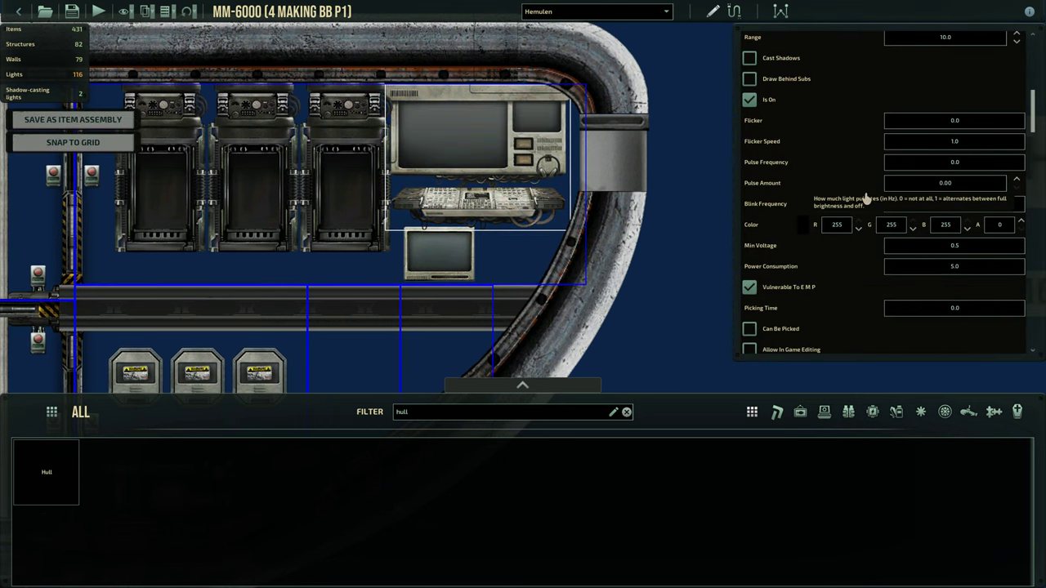
{"action": "scroll", "coordinate": [865, 199], "scroll_direction": "up", "scroll_amount": 3}
{"action": "scroll", "coordinate": [866, 208], "scroll_direction": "down", "scroll_amount": 5}
{"action": "scroll", "coordinate": [868, 226], "scroll_direction": "down", "scroll_amount": 5}
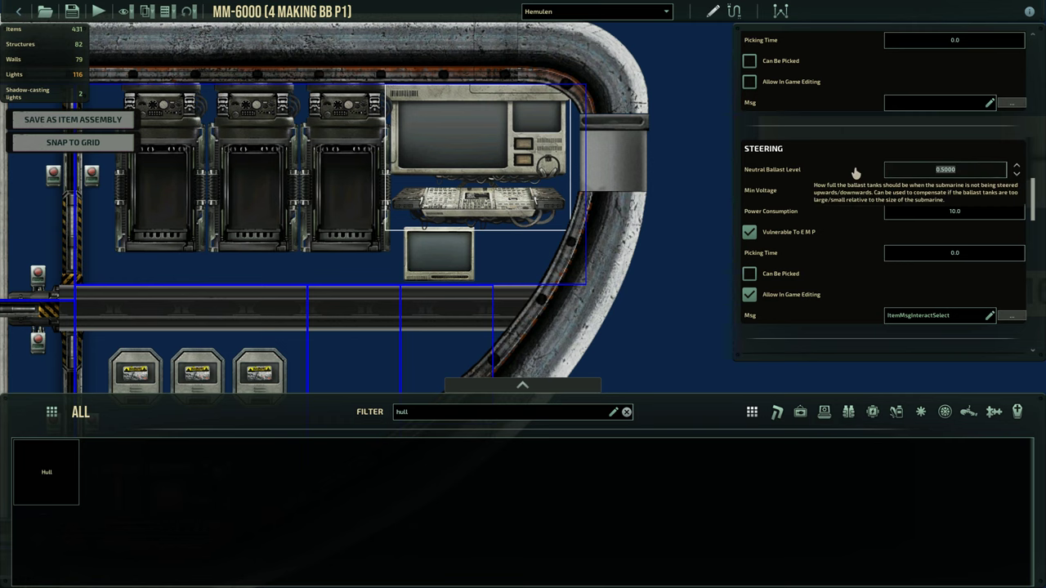
Deselect the terminal and examine the next Hull stage with its notes on touching, gaps, connection and ballast
{"action": "left_click", "coordinate": [701, 235]}
{"action": "key", "text": "s"}
{"action": "key", "text": "a"}
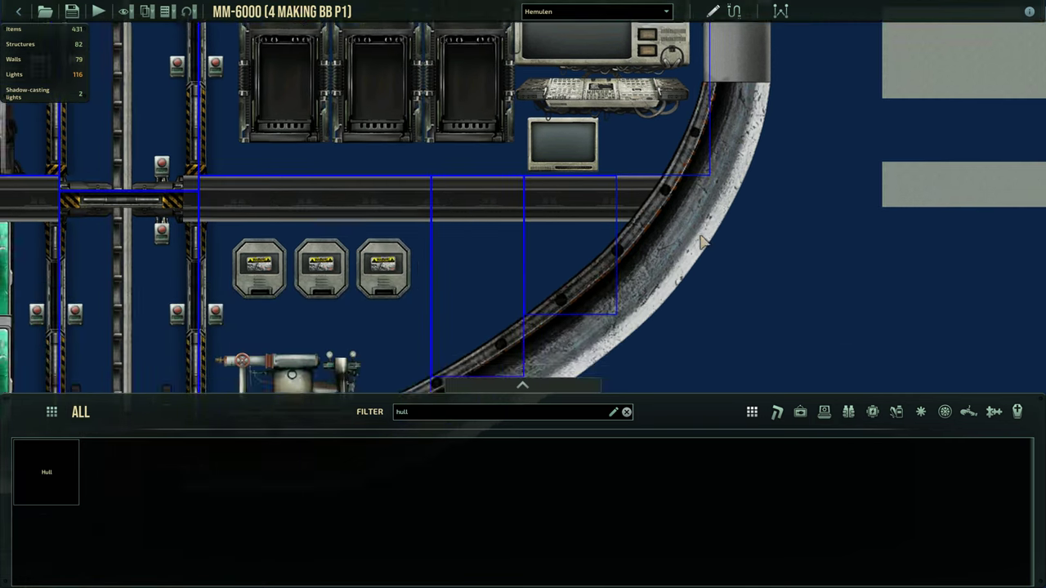
{"action": "scroll", "coordinate": [698, 235], "scroll_direction": "down", "scroll_amount": 5}
{"action": "key", "text": "w"}
{"action": "scroll", "coordinate": [642, 228], "scroll_direction": "down", "scroll_amount": 5}
{"action": "key", "text": "s"}
{"action": "key", "text": "a"}
{"action": "key", "text": "w"}
{"action": "key", "text": "d"}
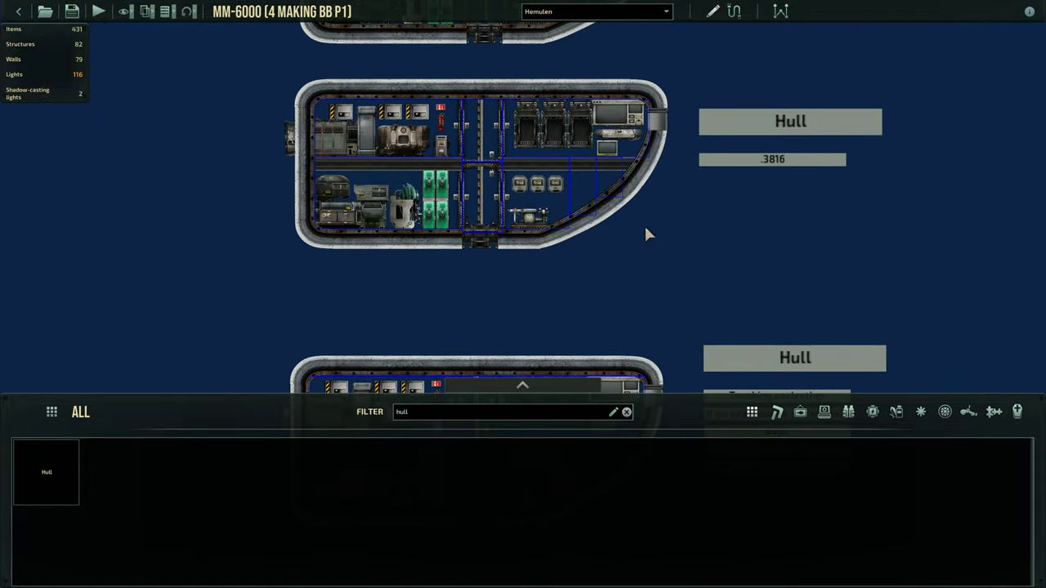
{"action": "key", "text": "s"}
{"action": "key", "text": "a"}
{"action": "key", "text": "d"}
{"action": "scroll", "coordinate": [638, 209], "scroll_direction": "up", "scroll_amount": 4}
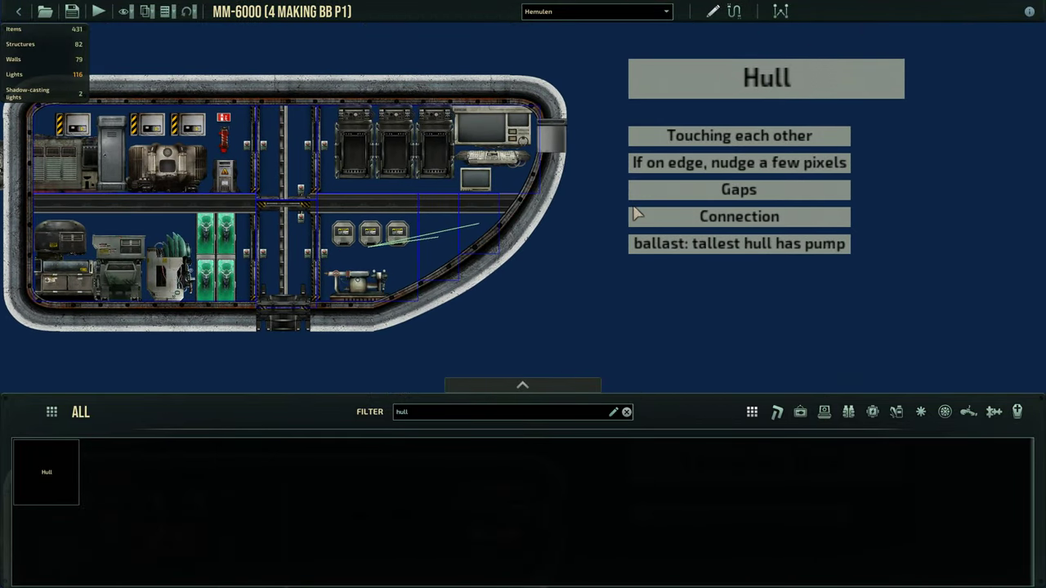
{"action": "key", "text": "w"}
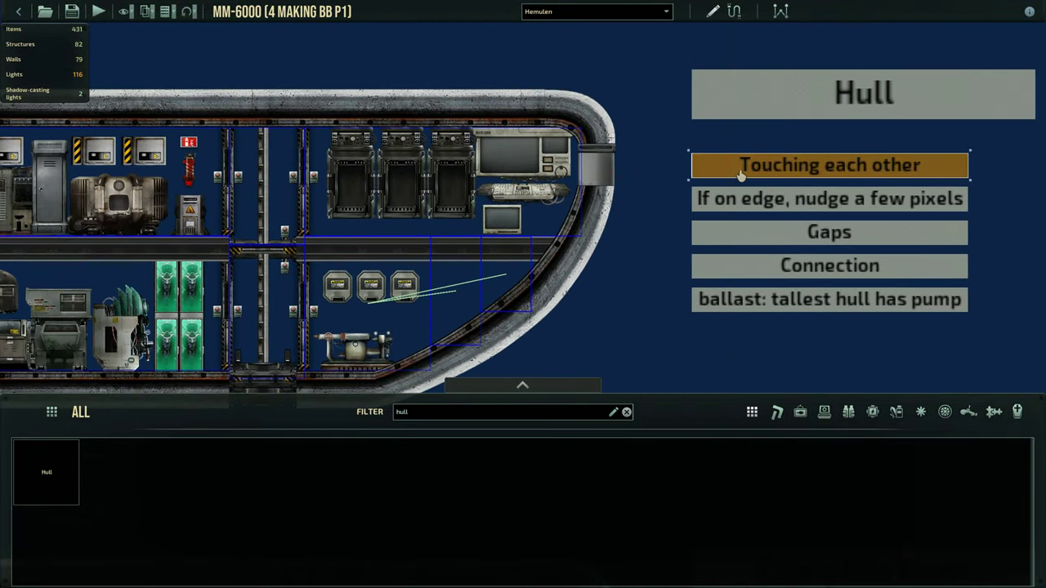
Look at the "Touching each other" and "If on edge, nudge a few pixels" notes and the hulls they describe
{"action": "left_click", "coordinate": [741, 175]}
{"action": "key", "text": "d"}
{"action": "left_click", "coordinate": [612, 212]}
{"action": "key", "text": "d"}
{"action": "key", "text": "a"}
{"action": "key", "text": "s"}
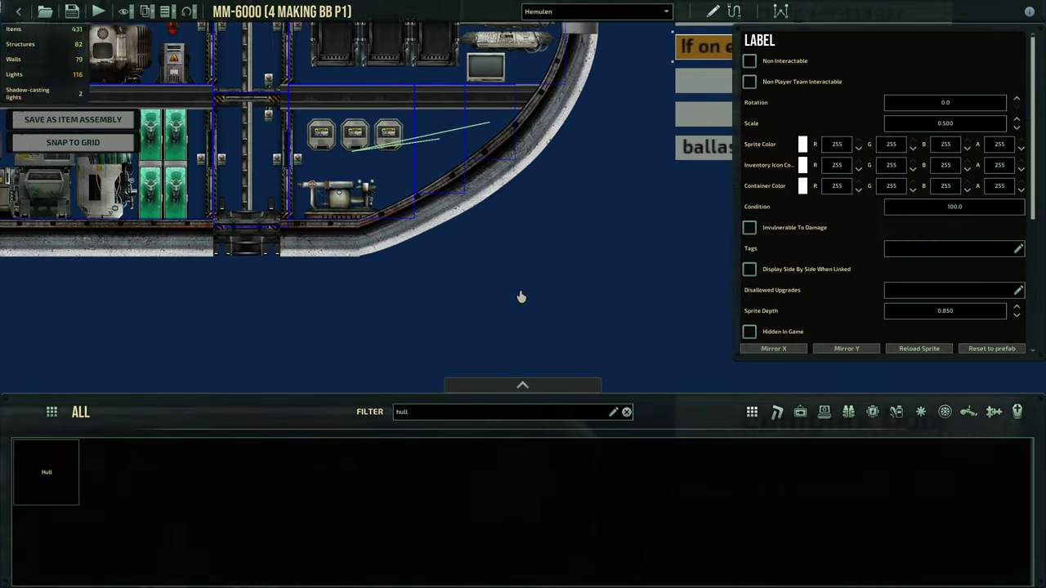
{"action": "key", "text": "a"}
{"action": "key", "text": "w"}
Make gaps visible through the entity visibility options
{"action": "left_click", "coordinate": [582, 284]}
{"action": "scroll", "coordinate": [620, 299], "scroll_direction": "up", "scroll_amount": 4}
{"action": "key", "text": "w"}
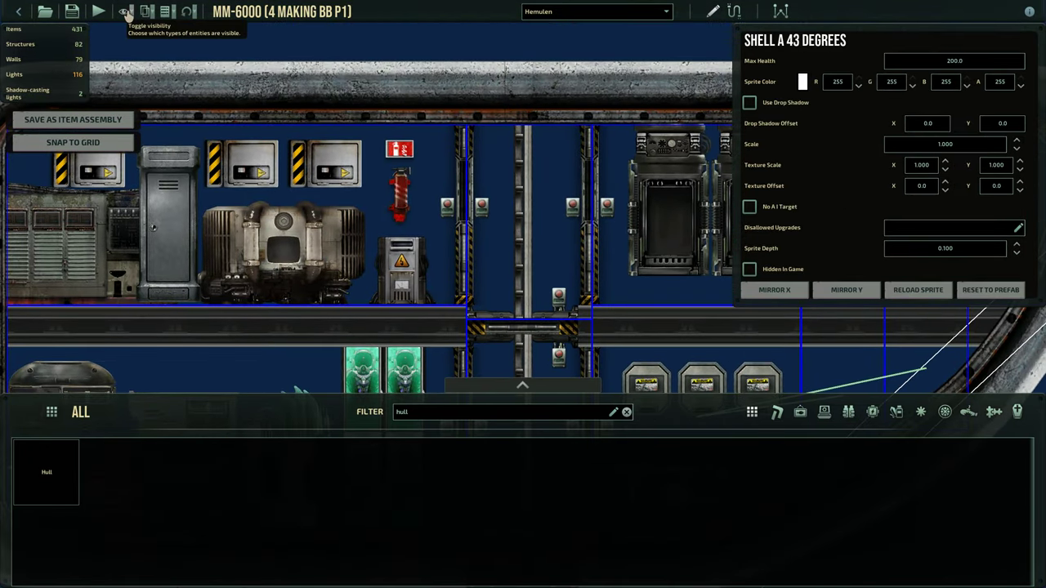
{"action": "left_click", "coordinate": [125, 12]}
{"action": "key", "text": "s"}
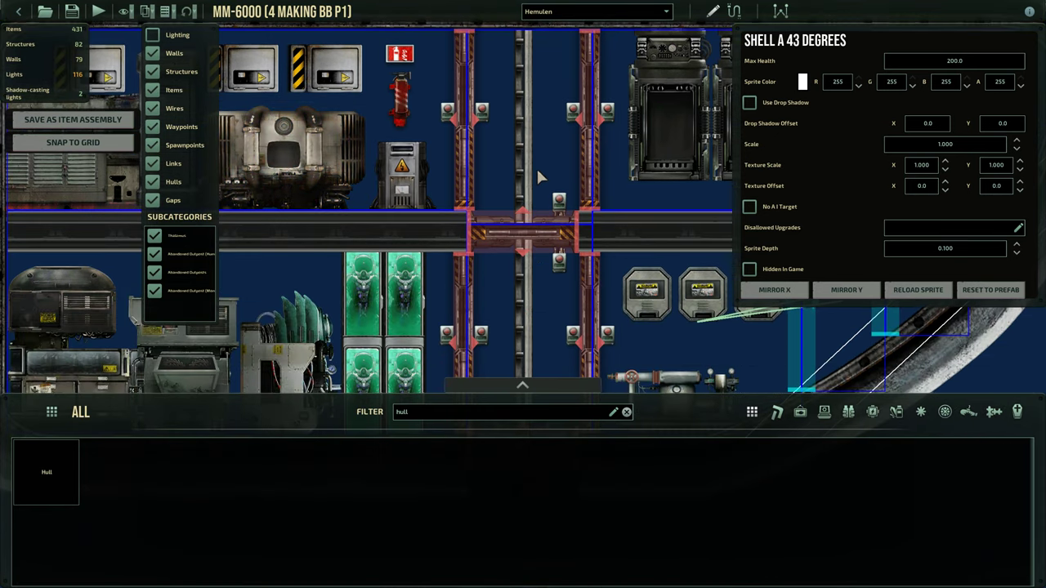
Select the central hatch with its buttons and nudge it down until its gap lies entirely inside the lower hull
{"action": "scroll", "coordinate": [539, 241], "scroll_direction": "up", "scroll_amount": 5}
{"action": "left_click", "coordinate": [490, 236]}
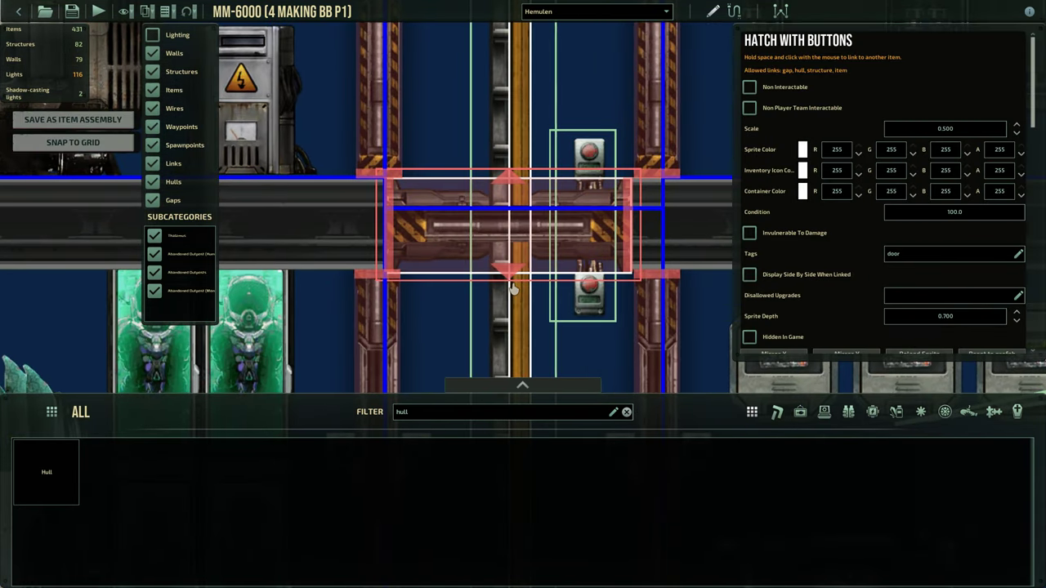
{"action": "key", "text": "Down"}
{"action": "key", "text": "Down"}
{"action": "key", "text": "Down"}
{"action": "key", "text": "Down"}
{"action": "key", "text": "Down"}
{"action": "key", "text": "Down"}
{"action": "key", "text": "Down"}
{"action": "key", "text": "Down"}
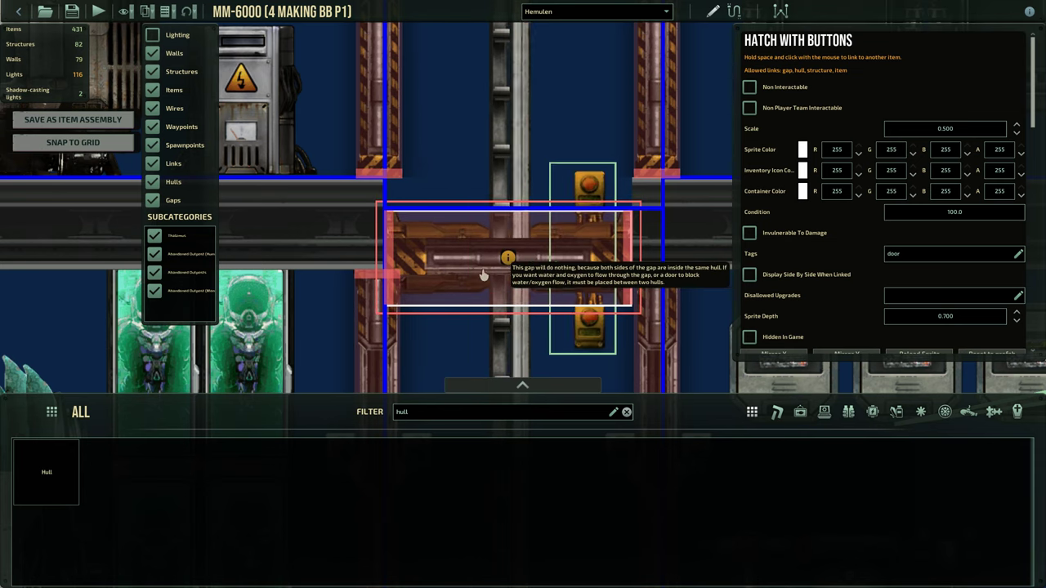
{"action": "scroll", "coordinate": [483, 275], "scroll_direction": "up", "scroll_amount": 4}
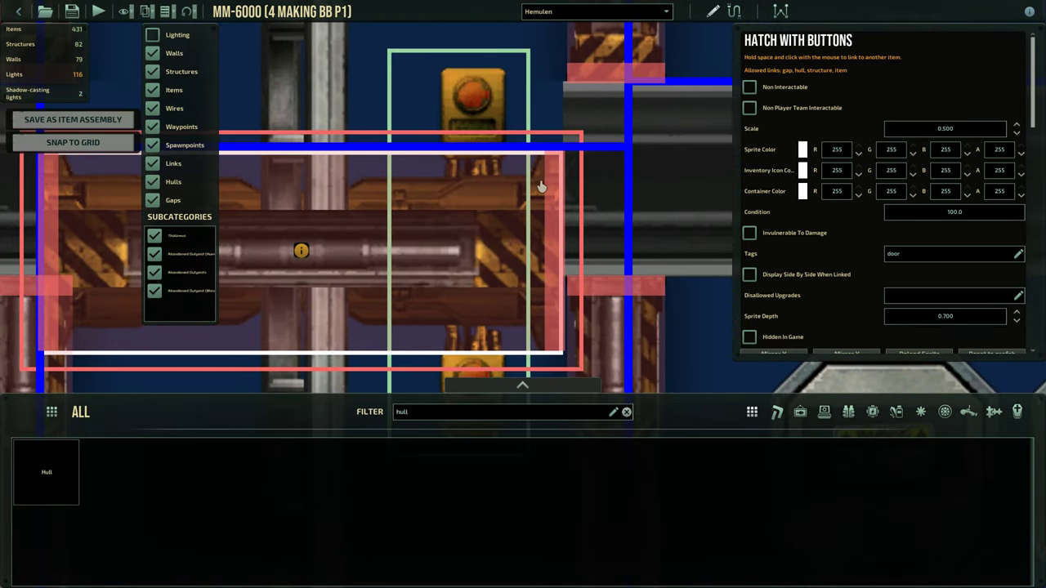
{"action": "scroll", "coordinate": [470, 253], "scroll_direction": "down", "scroll_amount": 4}
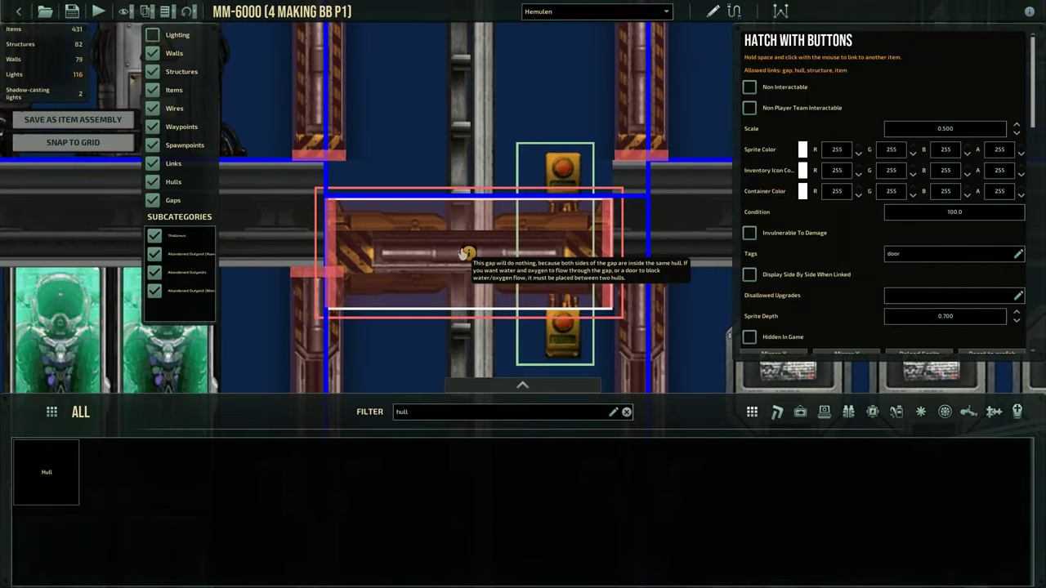
{"action": "scroll", "coordinate": [448, 292], "scroll_direction": "up", "scroll_amount": 2}
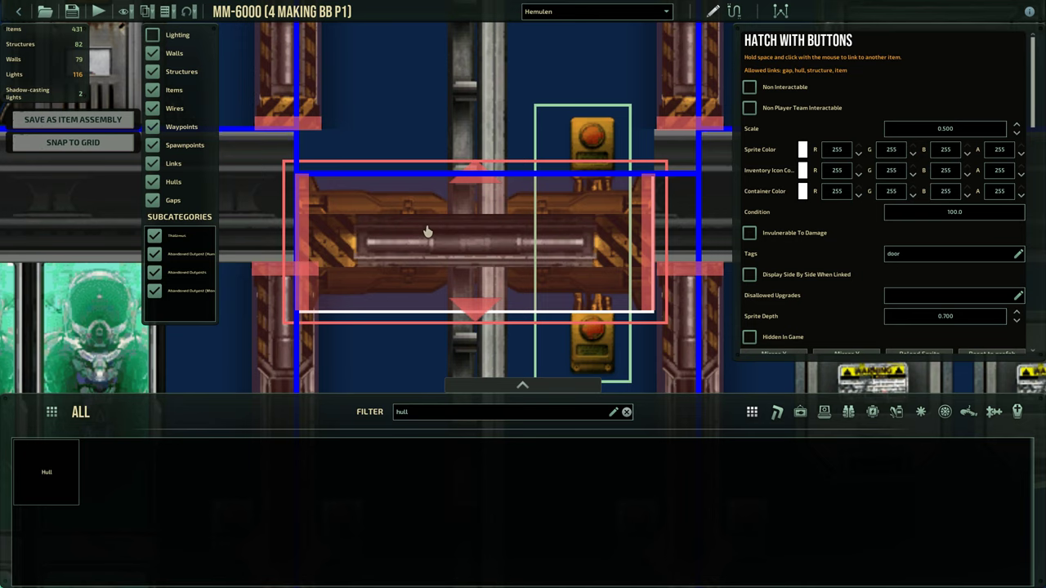
Nudge the central hatch back up so it straddles the boundary between the upper and lower shaft hulls
{"action": "key", "text": "Up"}
{"action": "key", "text": "Up"}
{"action": "key", "text": "Up"}
{"action": "key", "text": "Up"}
{"action": "key", "text": "Up"}
{"action": "key", "text": "Up"}
{"action": "key", "text": "Up"}
{"action": "key", "text": "Up"}
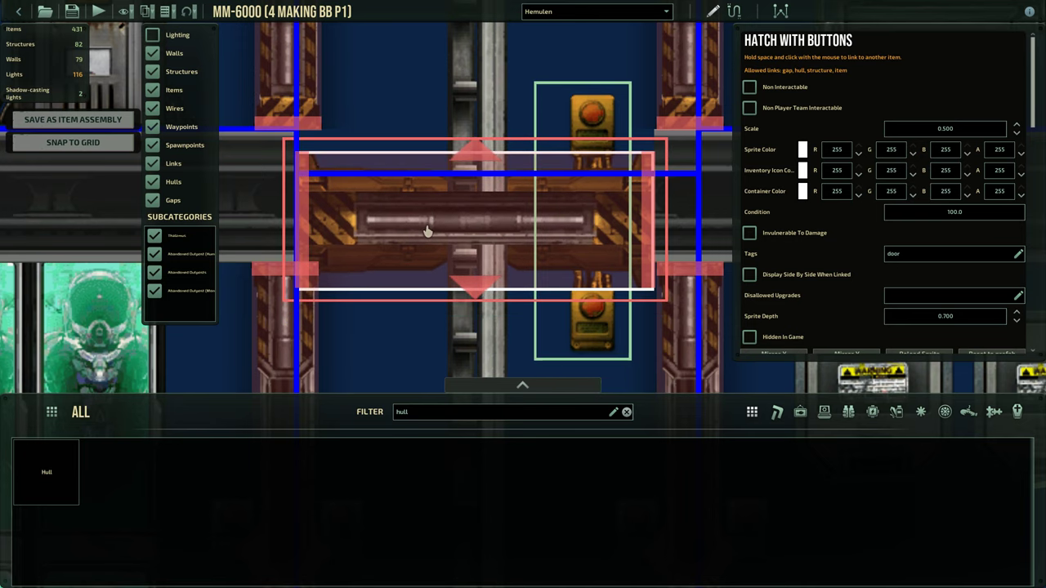
{"action": "key", "text": "Up"}
{"action": "key", "text": "Up"}
{"action": "key", "text": "Up"}
{"action": "key", "text": "Up"}
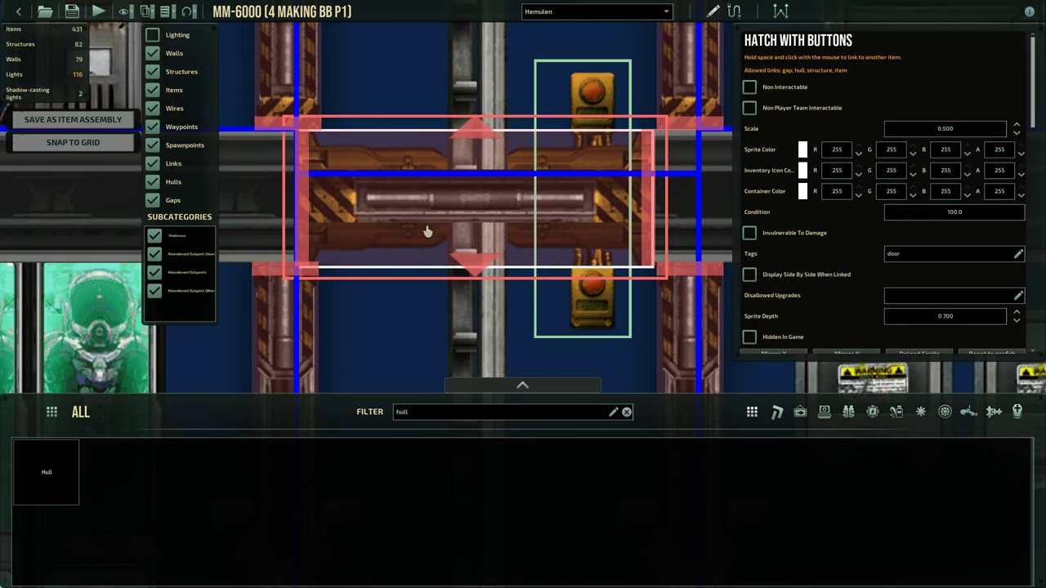
{"action": "scroll", "coordinate": [427, 230], "scroll_direction": "down", "scroll_amount": 5}
{"action": "key", "text": "s"}
{"action": "key", "text": "d"}
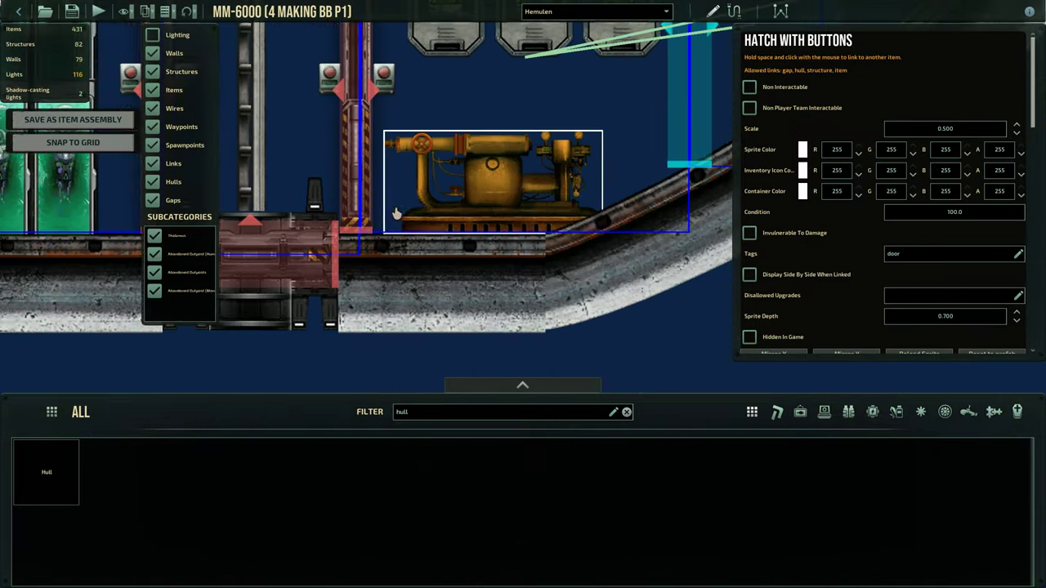
{"action": "key", "text": "w"}
{"action": "key", "text": "a"}
{"action": "key", "text": "Down"}
{"action": "key", "text": "Down"}
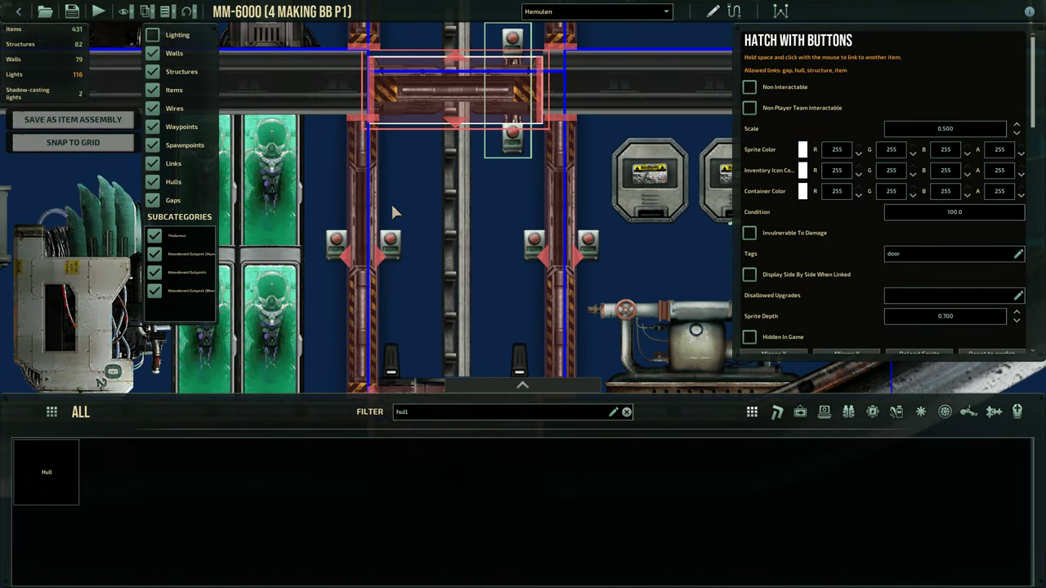
Deselect the hatch and examine the gaps on the lower doors, the docking hatch and between the ballast hulls
{"action": "left_click", "coordinate": [445, 224]}
{"action": "scroll", "coordinate": [447, 232], "scroll_direction": "down", "scroll_amount": 3}
{"action": "key", "text": "d"}
{"action": "key", "text": "w"}
{"action": "scroll", "coordinate": [469, 239], "scroll_direction": "up", "scroll_amount": 4}
{"action": "key", "text": "s"}
{"action": "key", "text": "a"}
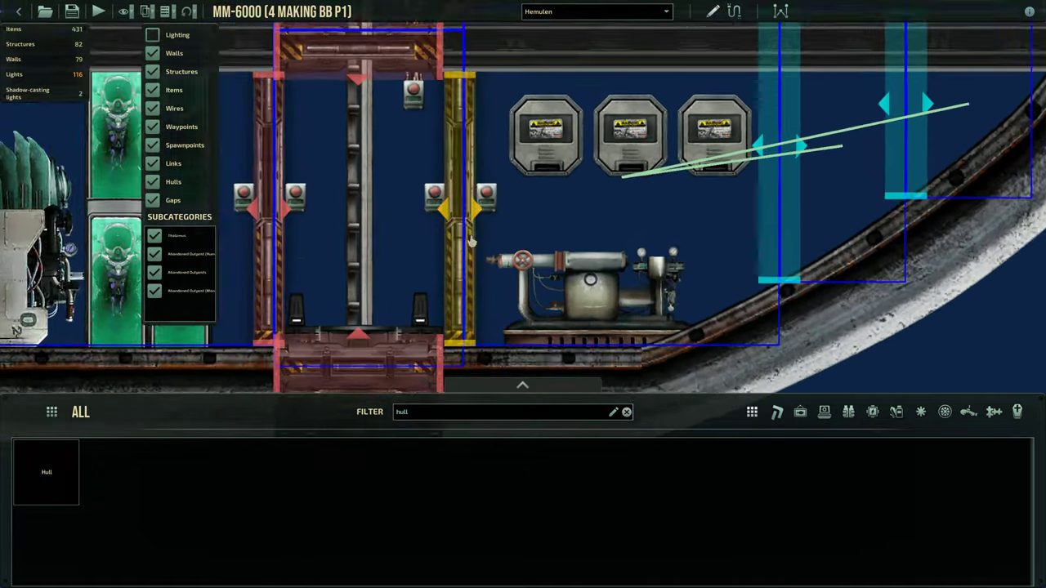
{"action": "key", "text": "d"}
{"action": "scroll", "coordinate": [470, 237], "scroll_direction": "up", "scroll_amount": 2}
{"action": "key", "text": "d"}
{"action": "key", "text": "w"}
{"action": "scroll", "coordinate": [486, 269], "scroll_direction": "down", "scroll_amount": 5}
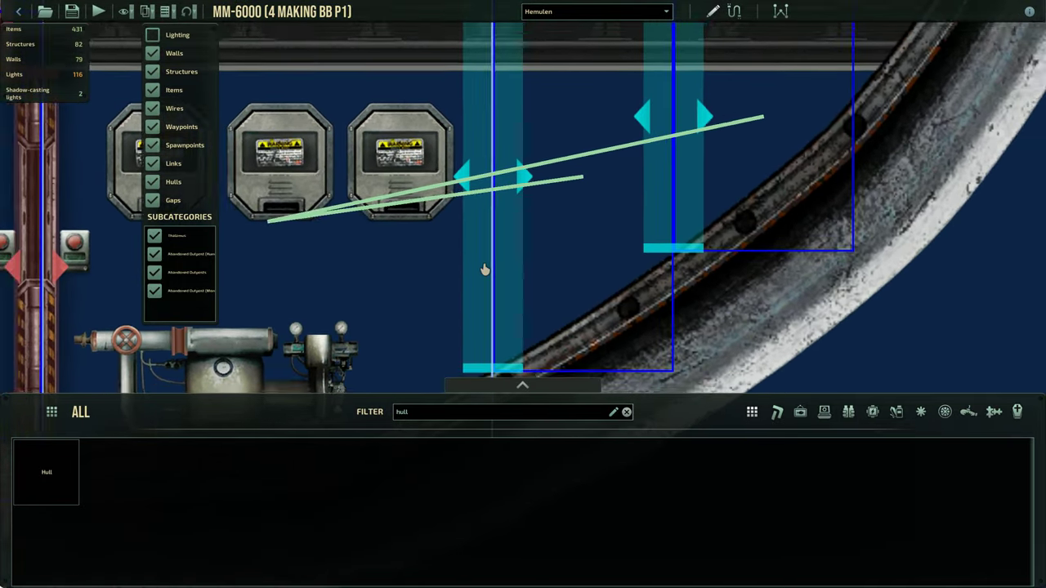
Filter the entity list for "gap" and pick the Gap entity
{"action": "key", "text": "BackSpace"}
{"action": "key", "text": "BackSpace"}
{"action": "key", "text": "BackSpace"}
{"action": "key", "text": "BackSpace"}
{"action": "type", "text": "gap"}
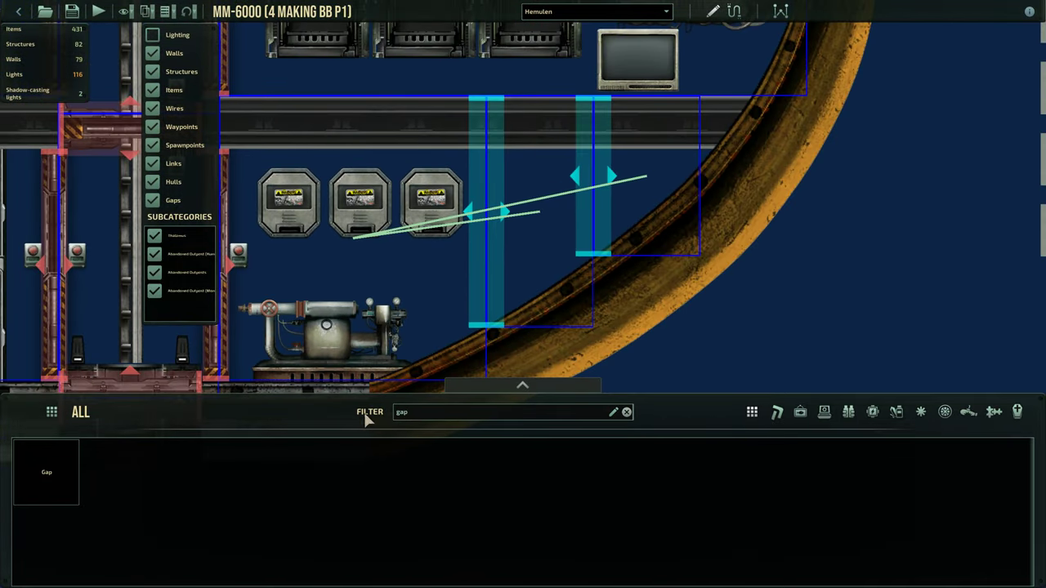
{"action": "left_click", "coordinate": [59, 476]}
Examine how the gaps bridge the boundaries between the stepped ballast hulls along the lower bow
{"action": "key", "text": "a"}
{"action": "scroll", "coordinate": [426, 245], "scroll_direction": "up", "scroll_amount": 3}
{"action": "key", "text": "s"}
{"action": "key", "text": "a"}
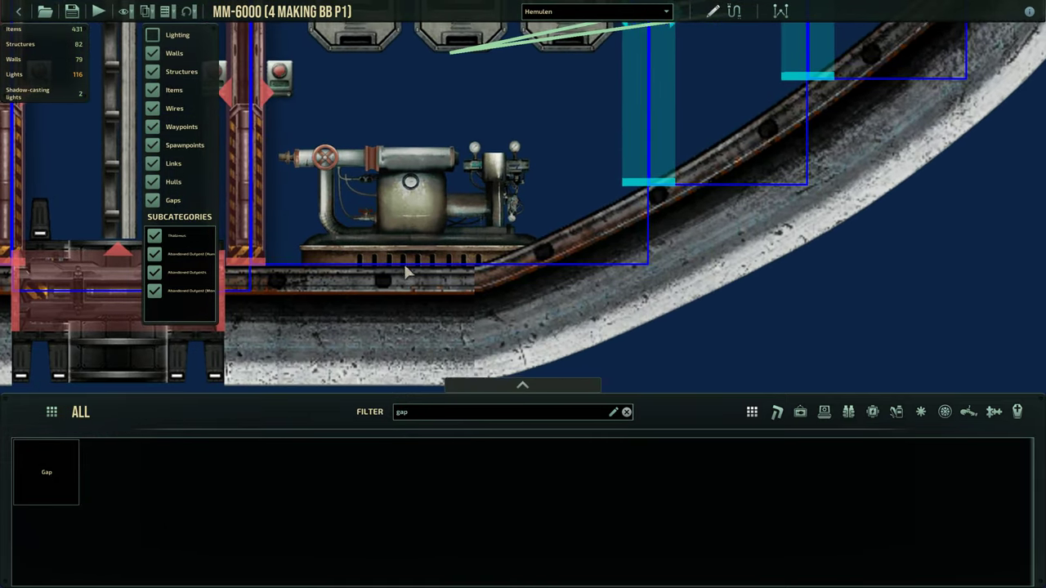
{"action": "key", "text": "w"}
{"action": "key", "text": "d"}
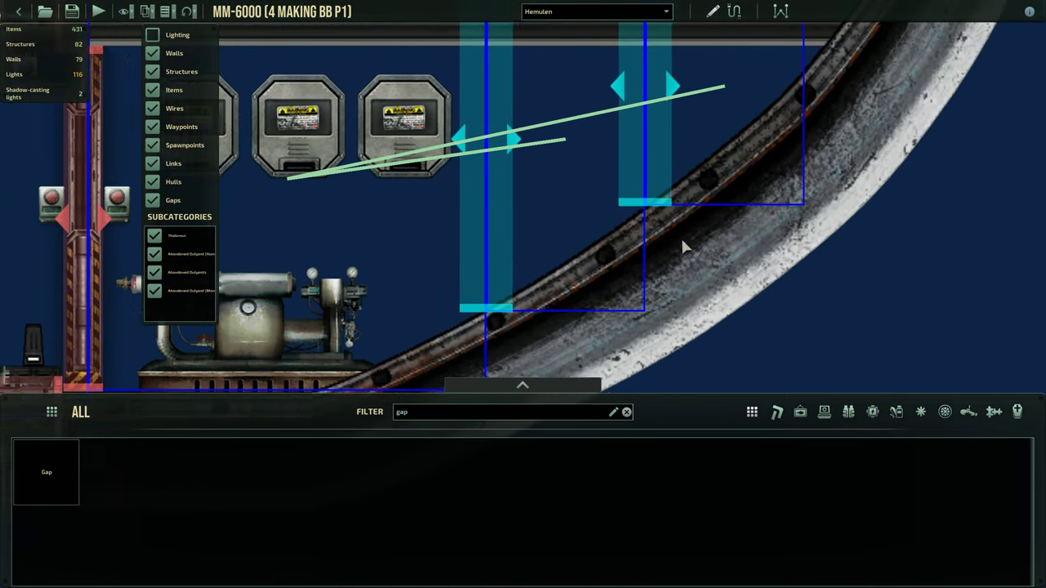
{"action": "scroll", "coordinate": [683, 228], "scroll_direction": "down", "scroll_amount": 3}
{"action": "key", "text": "s"}
{"action": "key", "text": "a"}
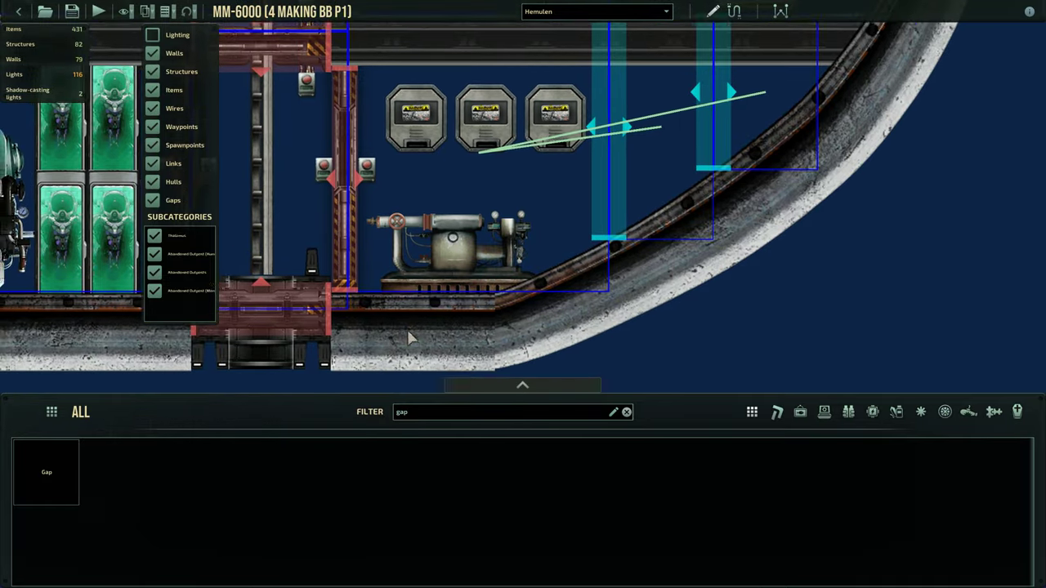
Pick the Gap entity and draw a tall trial gap over the end of the pump in the lower bow
{"action": "key", "text": "d"}
{"action": "key", "text": "w"}
{"action": "scroll", "coordinate": [623, 215], "scroll_direction": "up", "scroll_amount": 1}
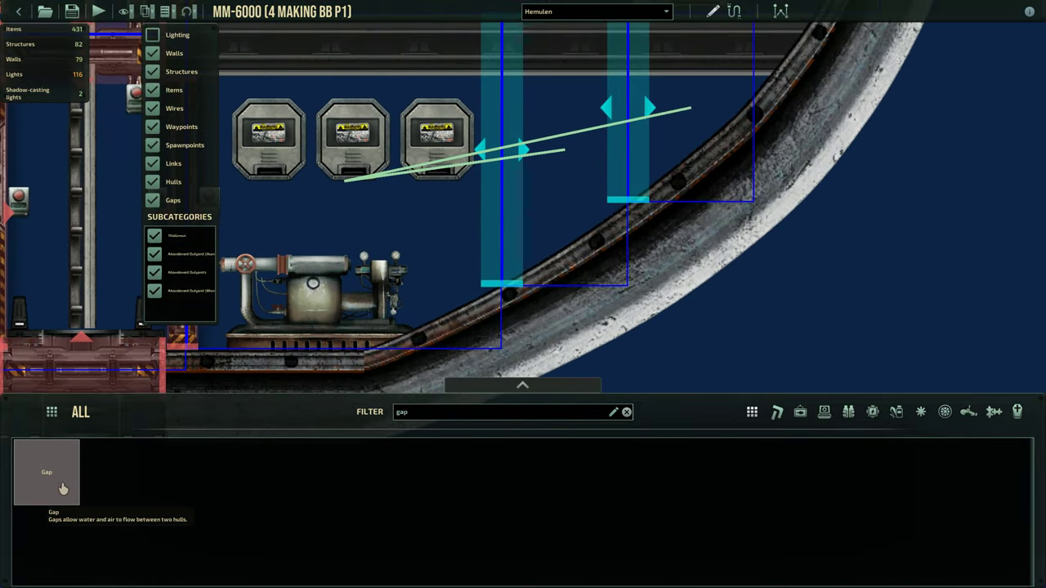
{"action": "scroll", "coordinate": [518, 149], "scroll_direction": "up", "scroll_amount": 2}
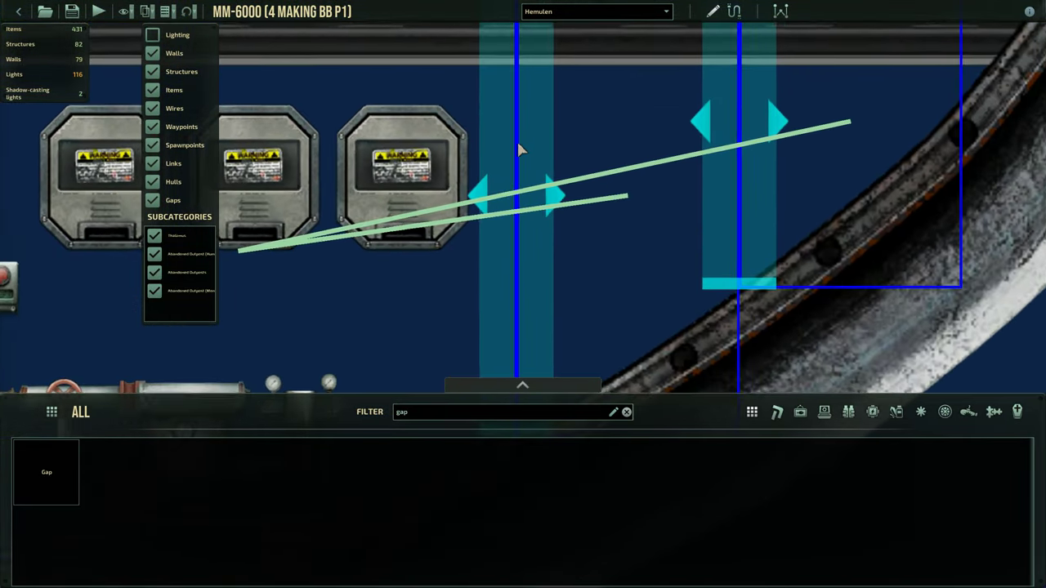
{"action": "left_click", "coordinate": [77, 449]}
{"action": "key", "text": "a"}
{"action": "key", "text": "s"}
{"action": "left_click_drag", "start_coordinate": [399, 181], "coordinate": [555, 287]}
Move the trial gap into the open water outside the shell and delete it
{"action": "key", "text": "s"}
{"action": "key", "text": "d"}
{"action": "key", "text": "w"}
{"action": "scroll", "coordinate": [474, 229], "scroll_direction": "down", "scroll_amount": 3}
{"action": "key", "text": "s"}
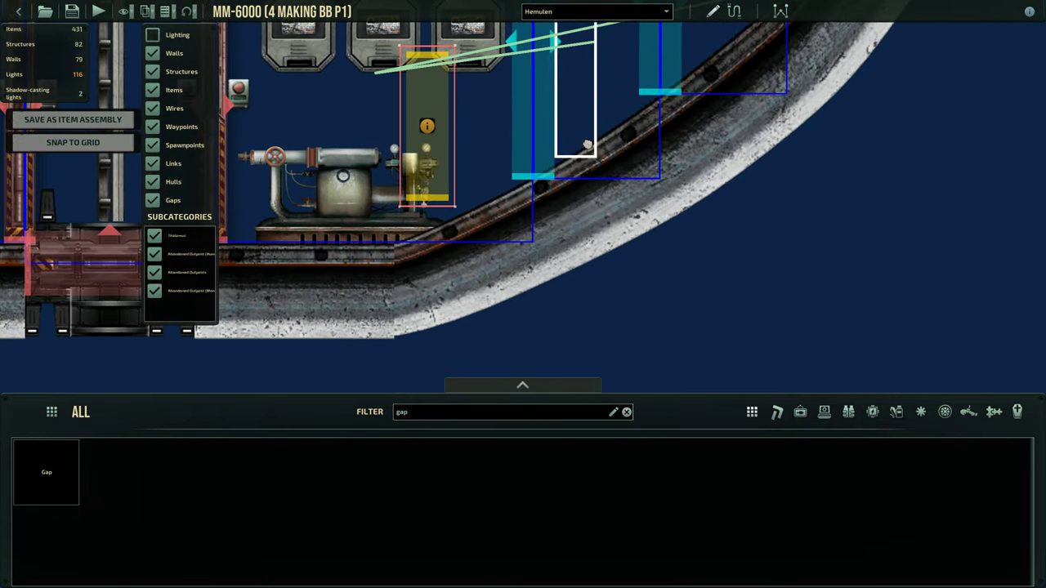
{"action": "key", "text": "d"}
{"action": "left_click_drag", "start_coordinate": [588, 144], "coordinate": [783, 284]}
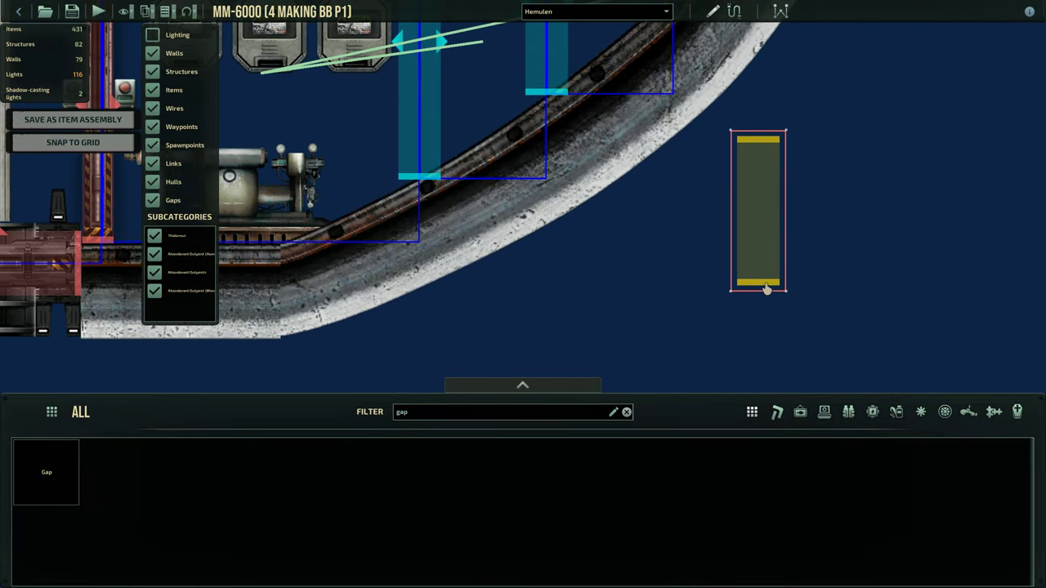
{"action": "key", "text": "Delete"}
Examine the two vertical gaps between the stepped ballast hulls at the bow
{"action": "key", "text": "w"}
{"action": "key", "text": "a"}
{"action": "scroll", "coordinate": [686, 198], "scroll_direction": "up", "scroll_amount": 4}
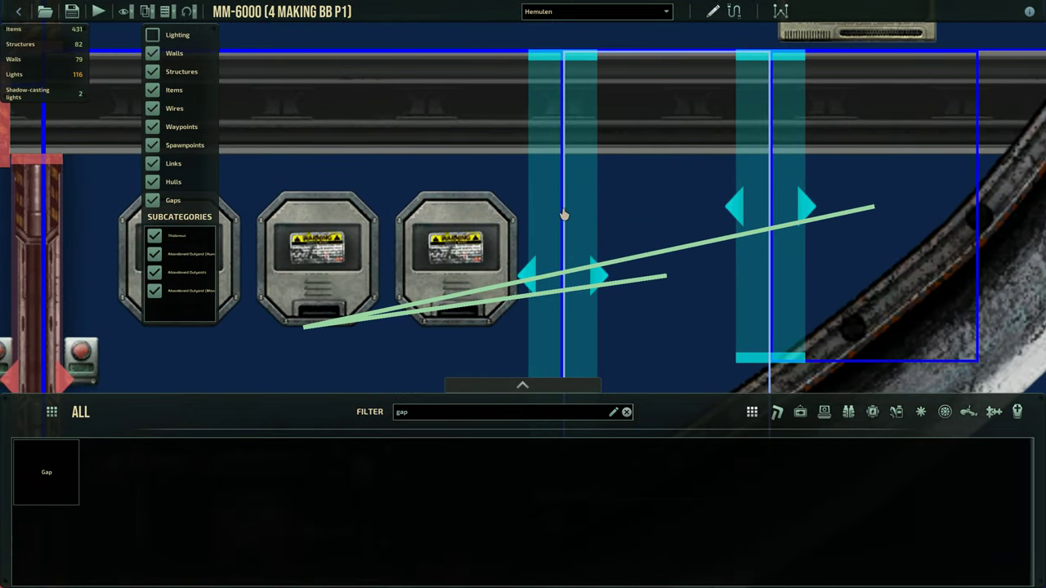
{"action": "key", "text": "s"}
{"action": "key", "text": "d"}
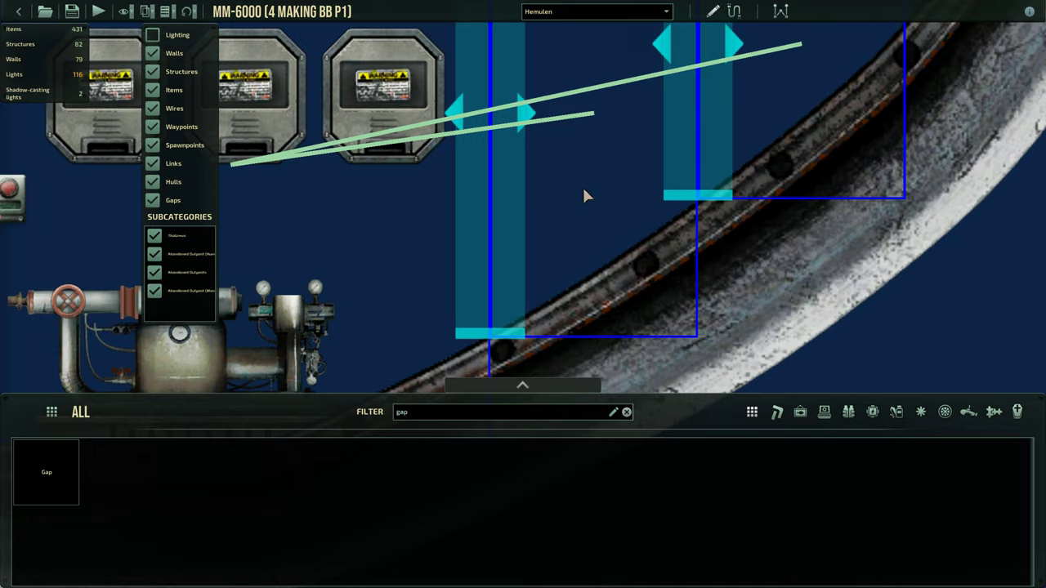
{"action": "key", "text": "a"}
{"action": "key", "text": "s"}
Select the ballast hull around the pump and examine where the stepped hull corners meet the curved shell
{"action": "left_click", "coordinate": [643, 242]}
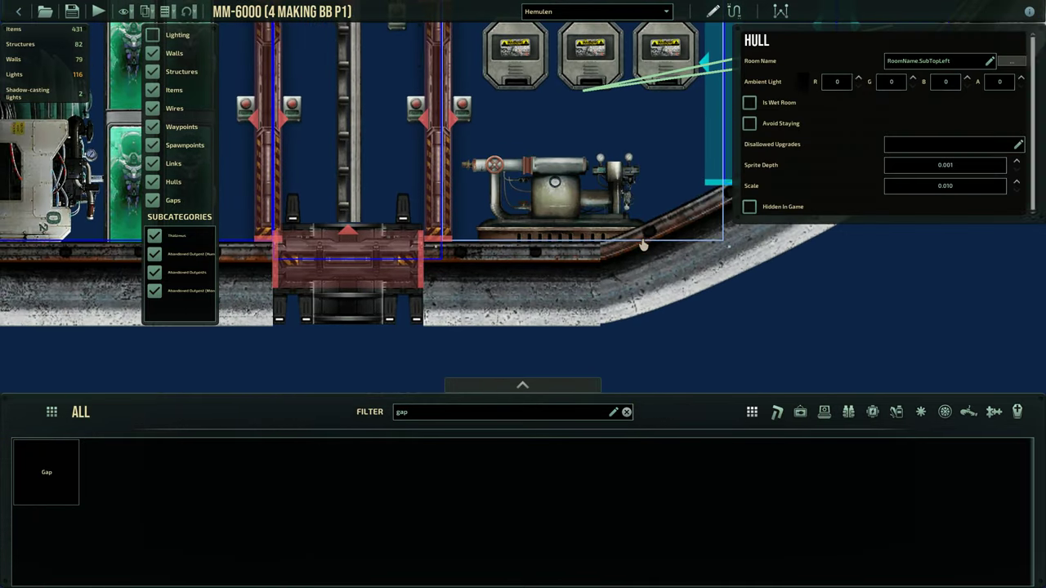
{"action": "key", "text": "w"}
{"action": "key", "text": "d"}
{"action": "scroll", "coordinate": [611, 254], "scroll_direction": "up", "scroll_amount": 3}
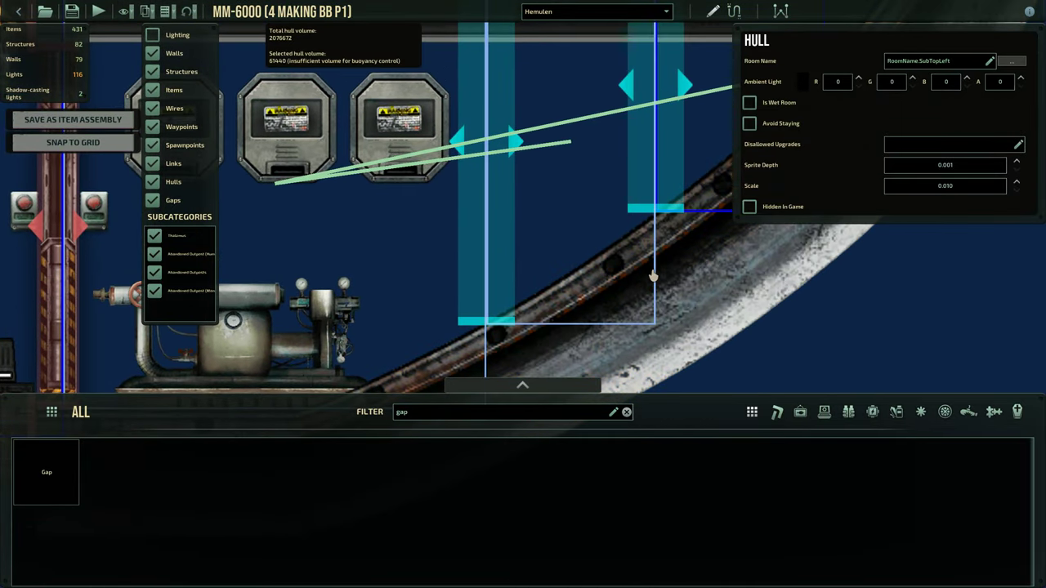
{"action": "key", "text": "d"}
{"action": "key", "text": "a"}
{"action": "key", "text": "s"}
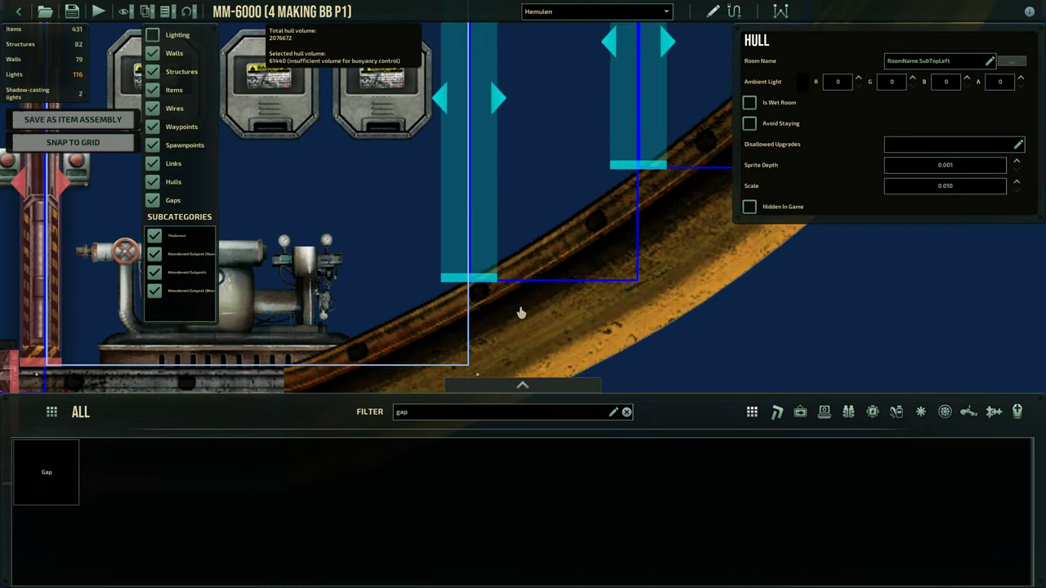
{"action": "scroll", "coordinate": [559, 275], "scroll_direction": "up", "scroll_amount": 2}
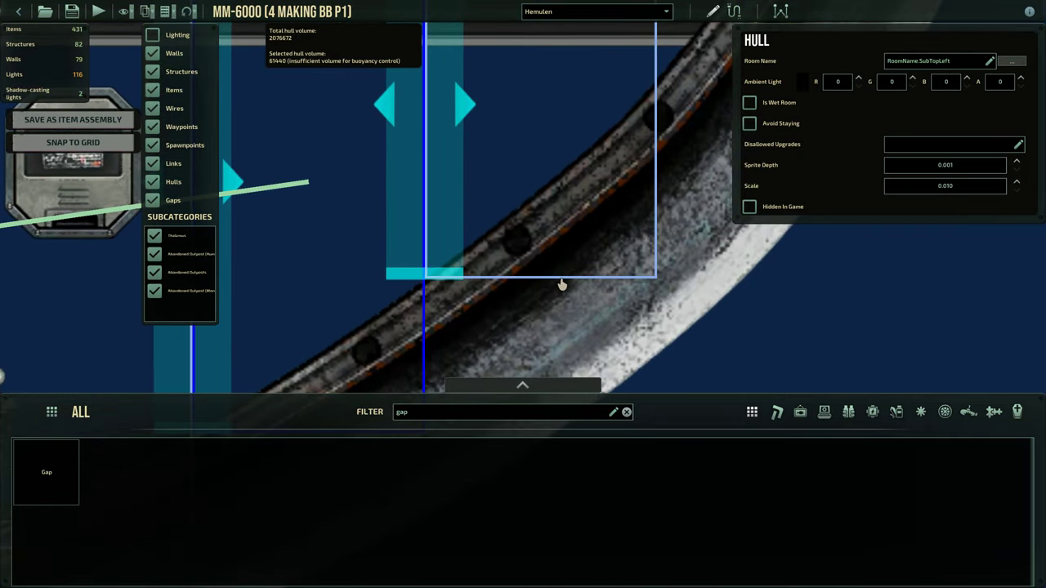
{"action": "key", "text": "a"}
{"action": "scroll", "coordinate": [455, 254], "scroll_direction": "down", "scroll_amount": 3}
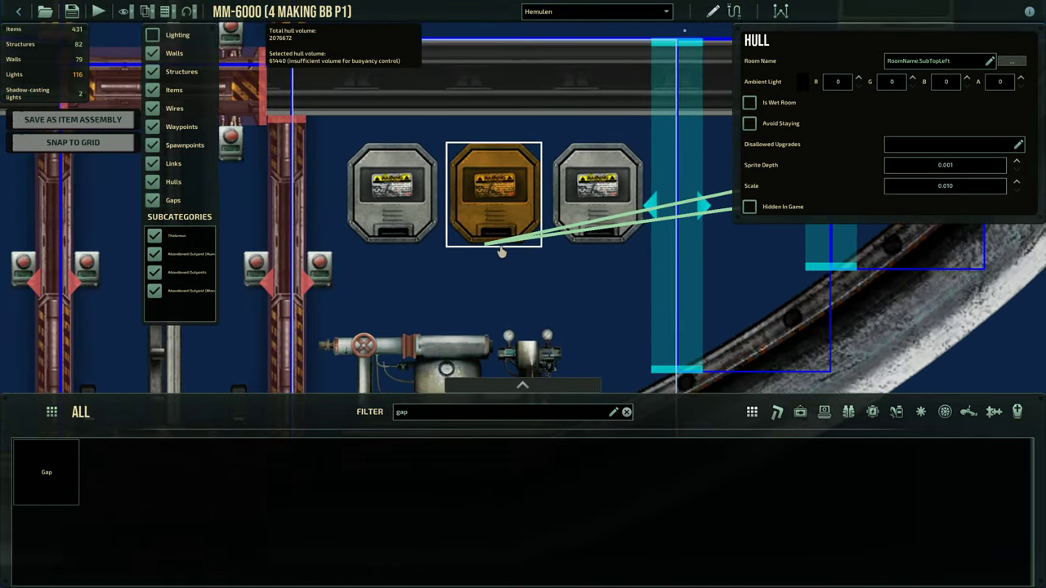
Select the status monitor below the navigation terminal and look over the bow compartments
{"action": "scroll", "coordinate": [556, 249], "scroll_direction": "down", "scroll_amount": 4}
{"action": "key", "text": "w"}
{"action": "key", "text": "d"}
{"action": "scroll", "coordinate": [549, 243], "scroll_direction": "up", "scroll_amount": 4}
{"action": "left_click", "coordinate": [534, 239]}
{"action": "scroll", "coordinate": [529, 238], "scroll_direction": "down", "scroll_amount": 4}
{"action": "key", "text": "a"}
{"action": "key", "text": "s"}
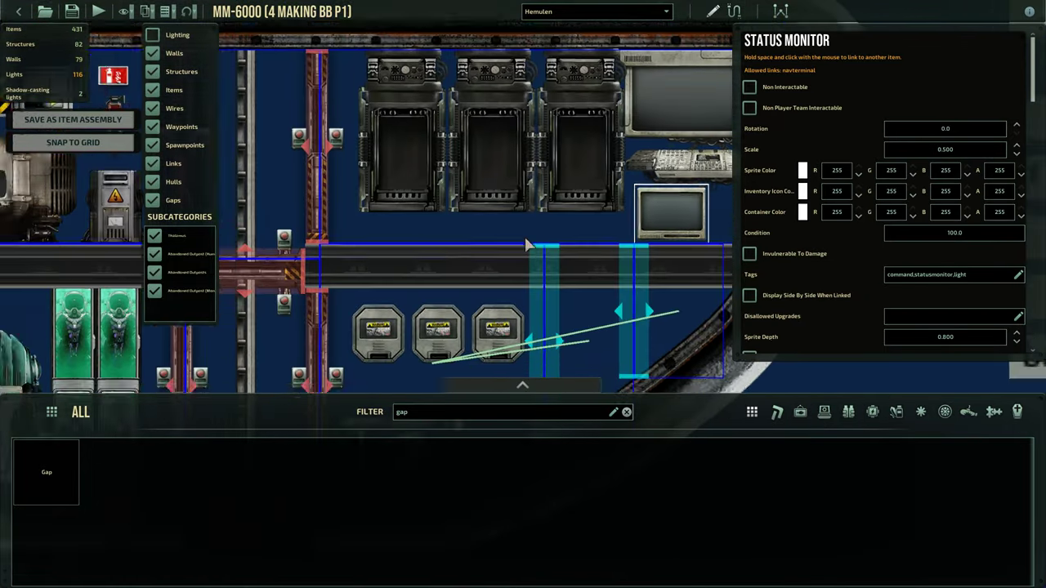
Re-examine the vertical gaps linking the ballast hulls and clear the status monitor selection
{"action": "scroll", "coordinate": [535, 208], "scroll_direction": "up", "scroll_amount": 1}
{"action": "key", "text": "d"}
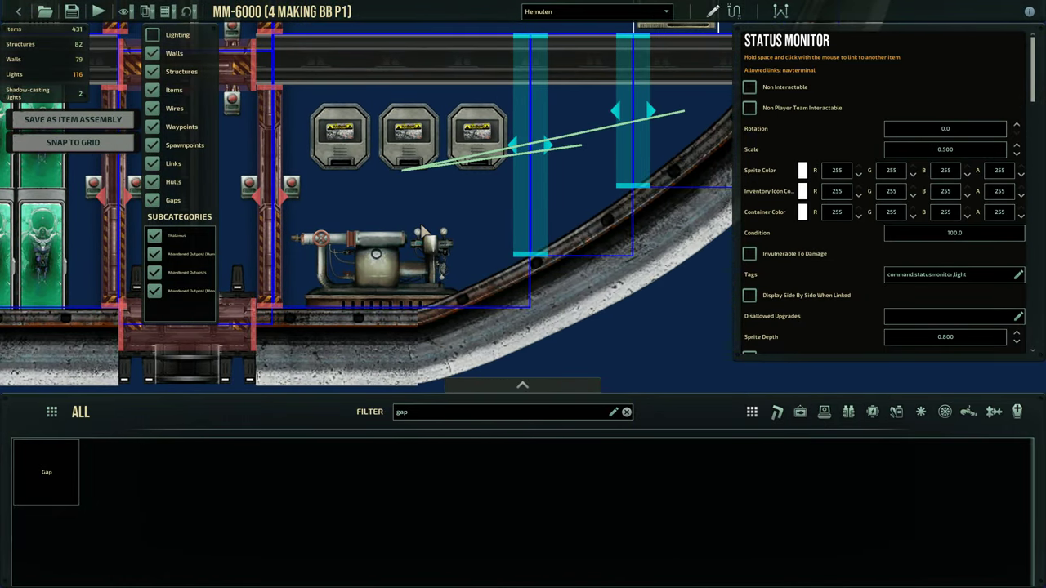
{"action": "scroll", "coordinate": [445, 237], "scroll_direction": "up", "scroll_amount": 2}
{"action": "scroll", "coordinate": [605, 204], "scroll_direction": "down", "scroll_amount": 4}
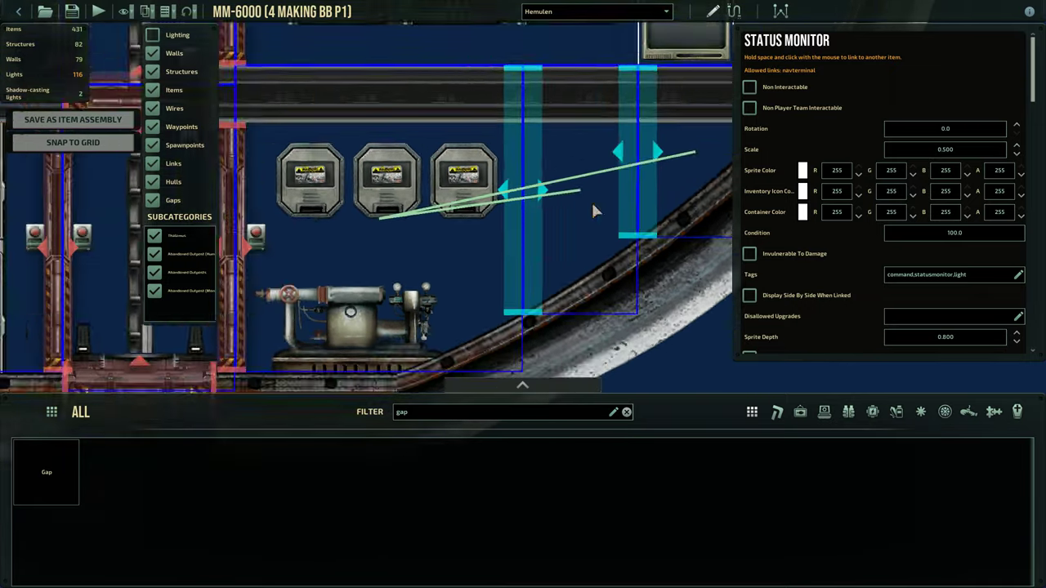
{"action": "key", "text": "s"}
{"action": "left_click", "coordinate": [652, 281]}
{"action": "scroll", "coordinate": [629, 245], "scroll_direction": "up", "scroll_amount": 2}
{"action": "key", "text": "w"}
{"action": "key", "text": "a"}
{"action": "scroll", "coordinate": [515, 168], "scroll_direction": "down", "scroll_amount": 2}
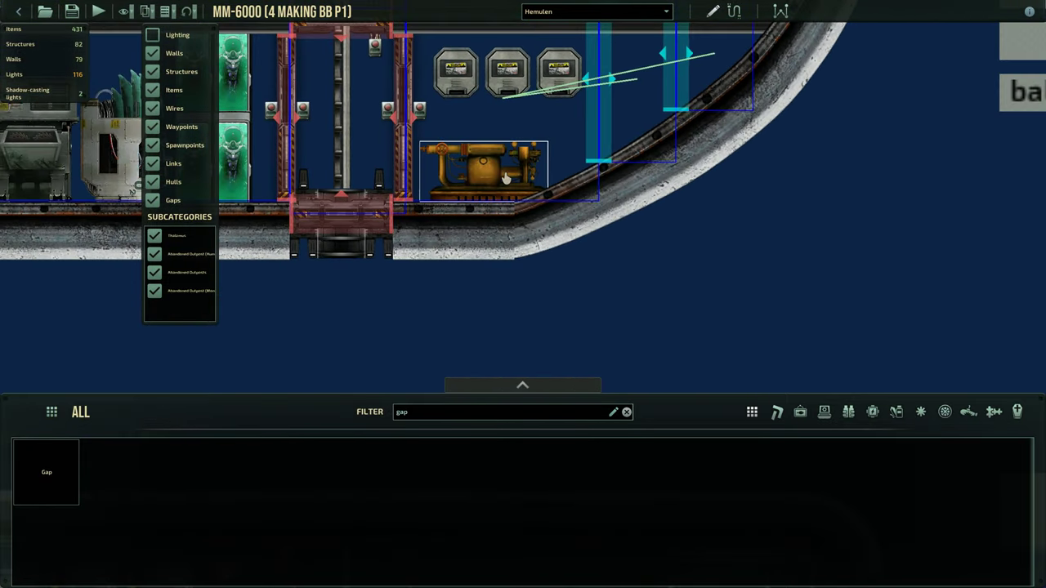
Select the ballast pump and examine its placement inside the hull along the lower bow
{"action": "scroll", "coordinate": [507, 172], "scroll_direction": "up", "scroll_amount": 1}
{"action": "left_click", "coordinate": [507, 182]}
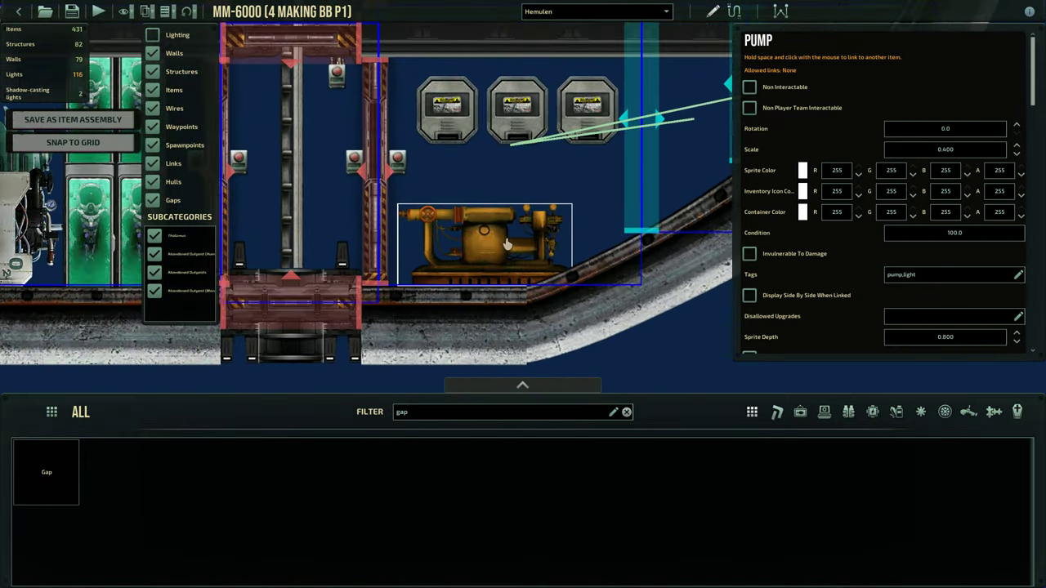
{"action": "scroll", "coordinate": [507, 244], "scroll_direction": "up", "scroll_amount": 1}
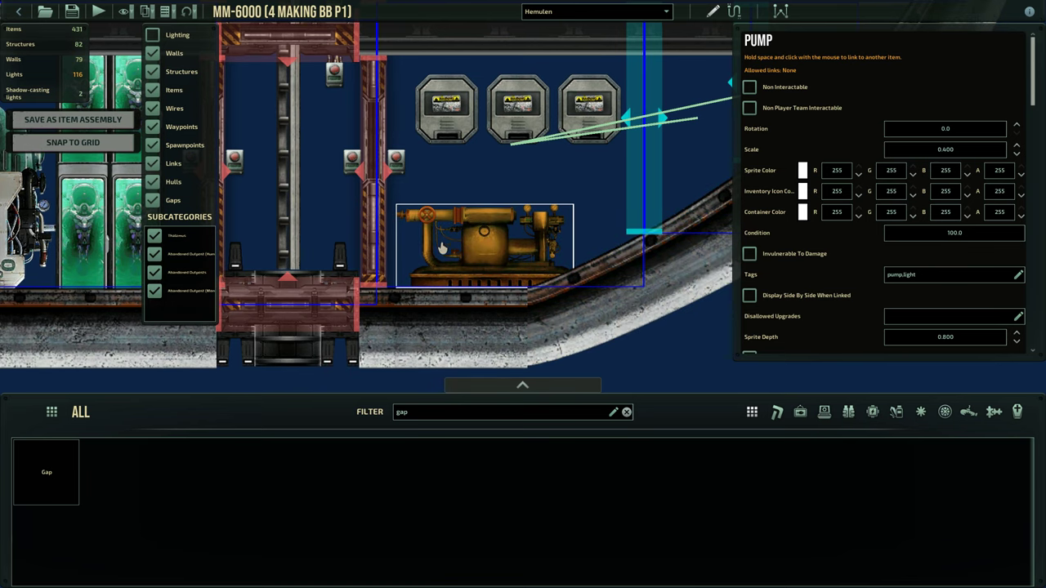
{"action": "scroll", "coordinate": [458, 247], "scroll_direction": "up", "scroll_amount": 3}
{"action": "middle_click_drag", "start_coordinate": [589, 255], "coordinate": [425, 254]}
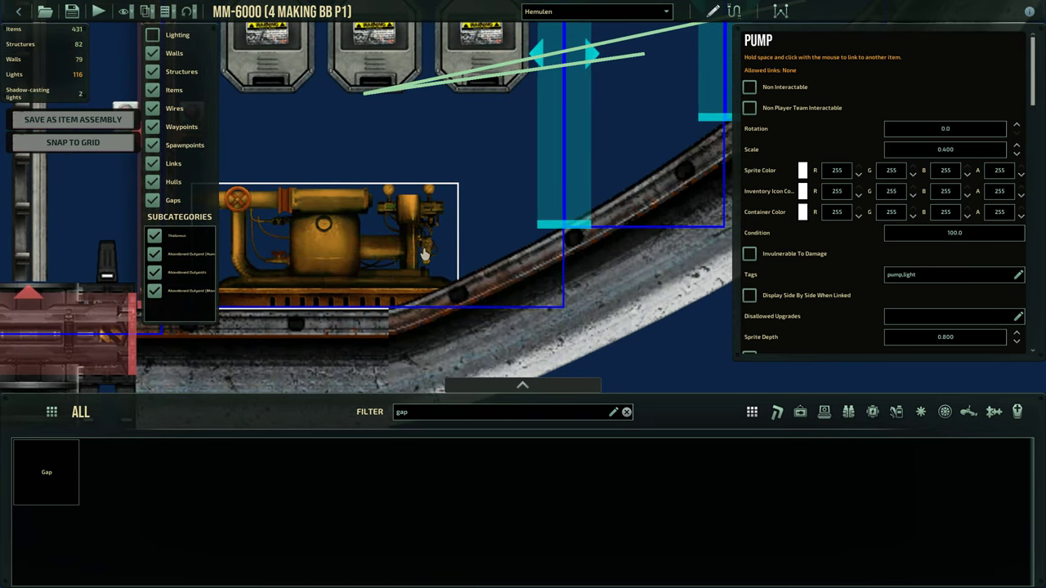
{"action": "scroll", "coordinate": [425, 255], "scroll_direction": "down", "scroll_amount": 3}
Select the ballast hull around the pump and lower its upper edge to just below the three wall-mounted devices
{"action": "left_click", "coordinate": [552, 314]}
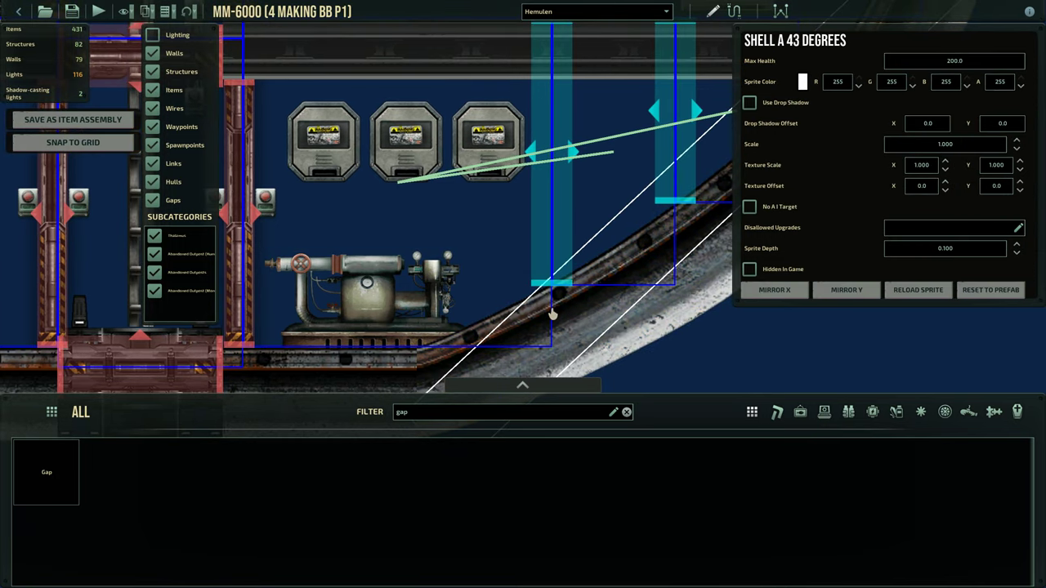
{"action": "key", "text": "w"}
{"action": "key", "text": "s"}
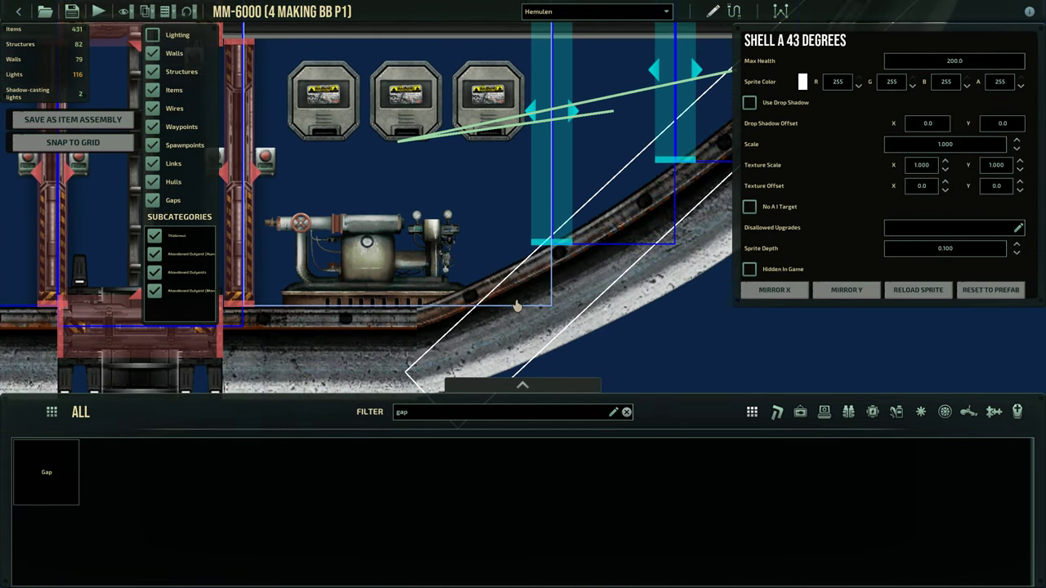
{"action": "left_click", "coordinate": [474, 311]}
{"action": "key", "text": "w"}
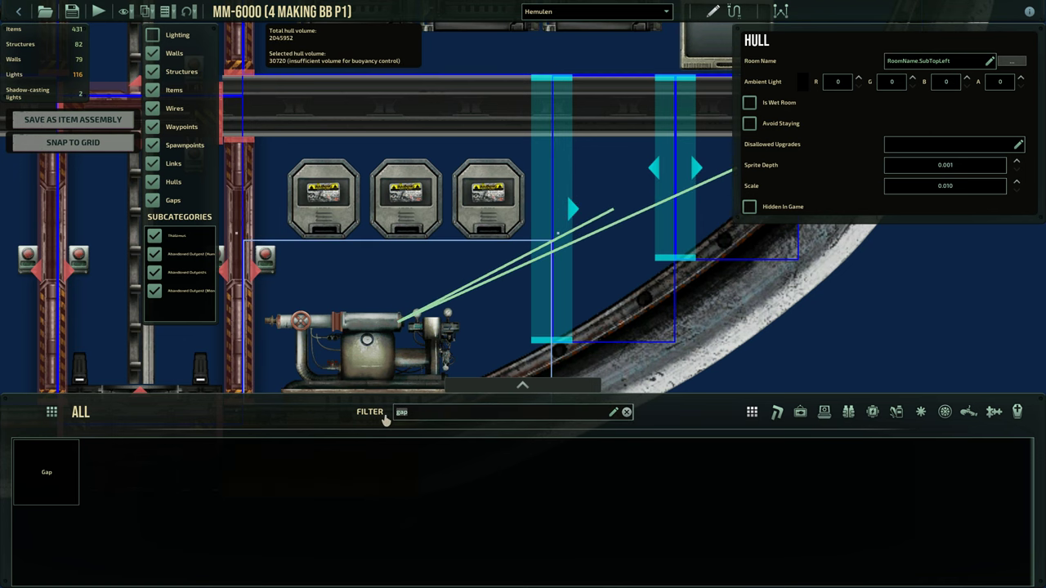
Filter the entity list for "hull" and draw a new Hull filling the space above the shortened ballast hull
{"action": "key", "text": "BackSpace"}
{"action": "type", "text": "hull"}
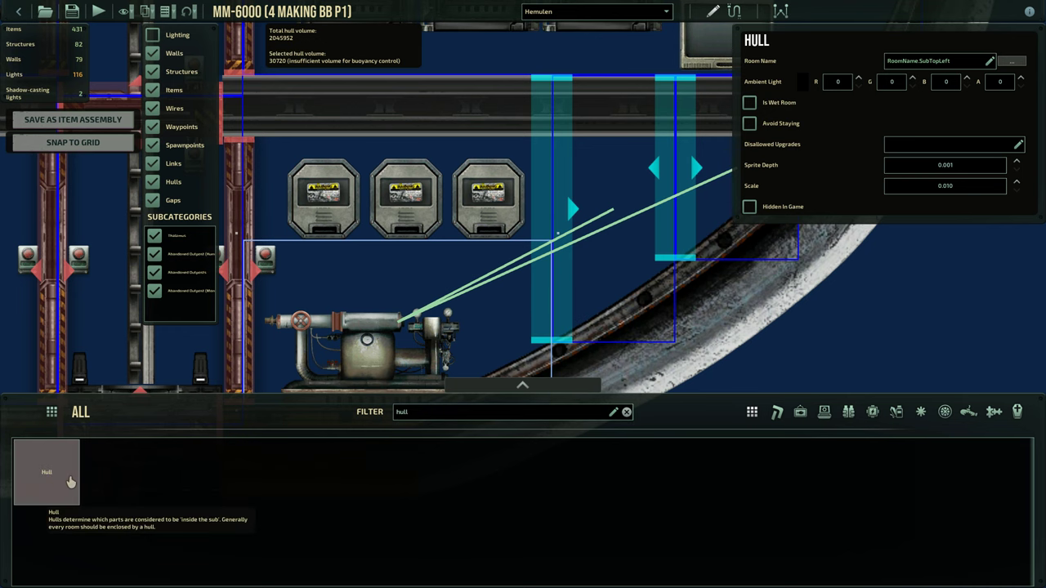
{"action": "left_click", "coordinate": [71, 482]}
{"action": "key", "text": "a"}
{"action": "key", "text": "w"}
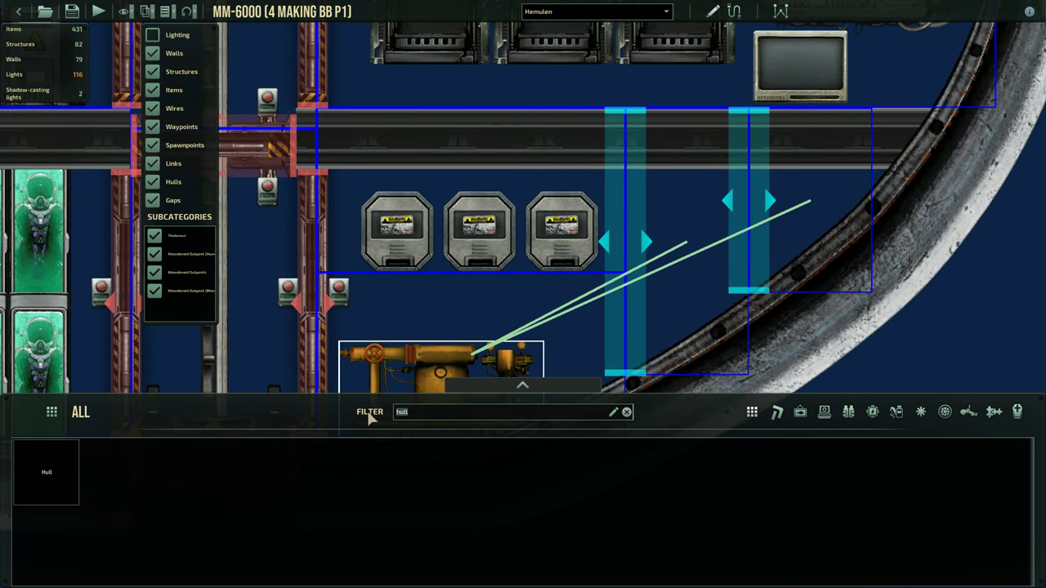
Filter the entity list for "gap" and draw a wide Gap across the boundary between the two stacked ballast hulls
{"action": "key", "text": "BackSpace"}
{"action": "key", "text": "BackSpace"}
{"action": "key", "text": "BackSpace"}
{"action": "key", "text": "BackSpace"}
{"action": "type", "text": "gap"}
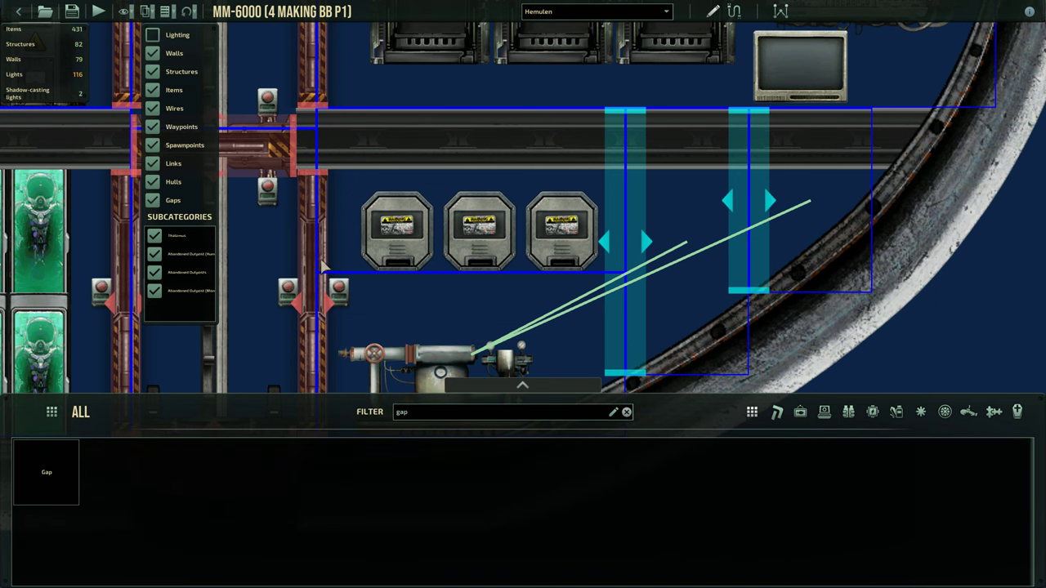
{"action": "scroll", "coordinate": [627, 317], "scroll_direction": "up", "scroll_amount": 4}
{"action": "key", "text": "a"}
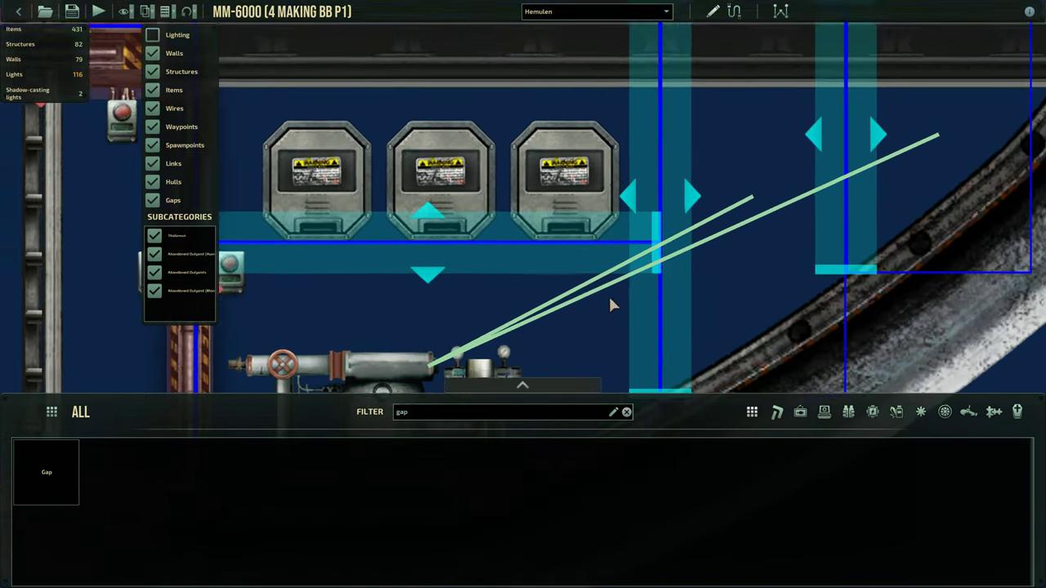
Select the lower ballast hull and the pump in turn, examining how the wide gap bridges the stacked hulls
{"action": "key", "text": "s"}
{"action": "key", "text": "a"}
{"action": "key", "text": "s"}
{"action": "left_click", "coordinate": [711, 264]}
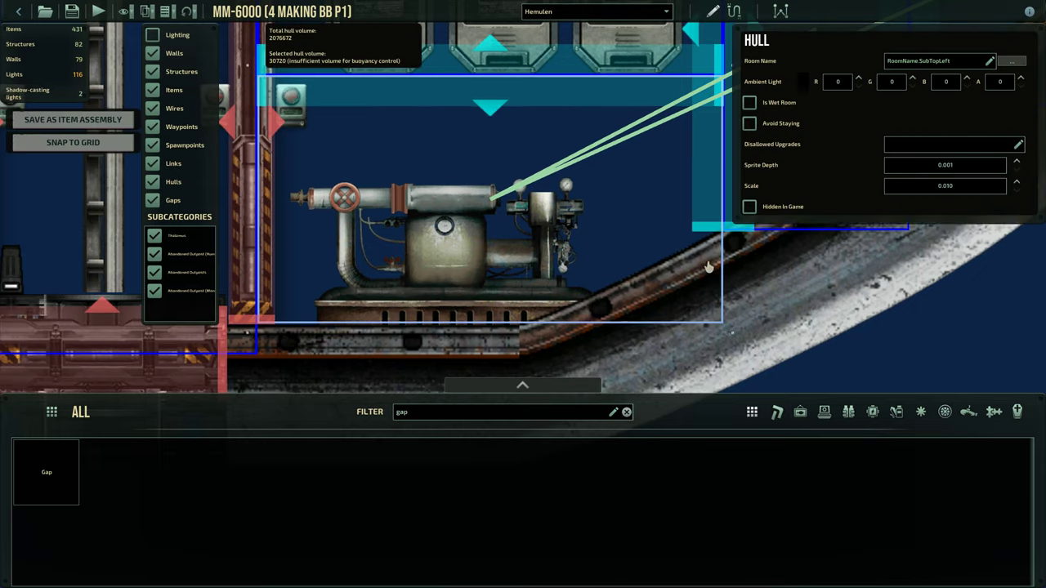
{"action": "left_click", "coordinate": [526, 262]}
{"action": "key", "text": "w"}
{"action": "key", "text": "d"}
{"action": "key", "text": "w"}
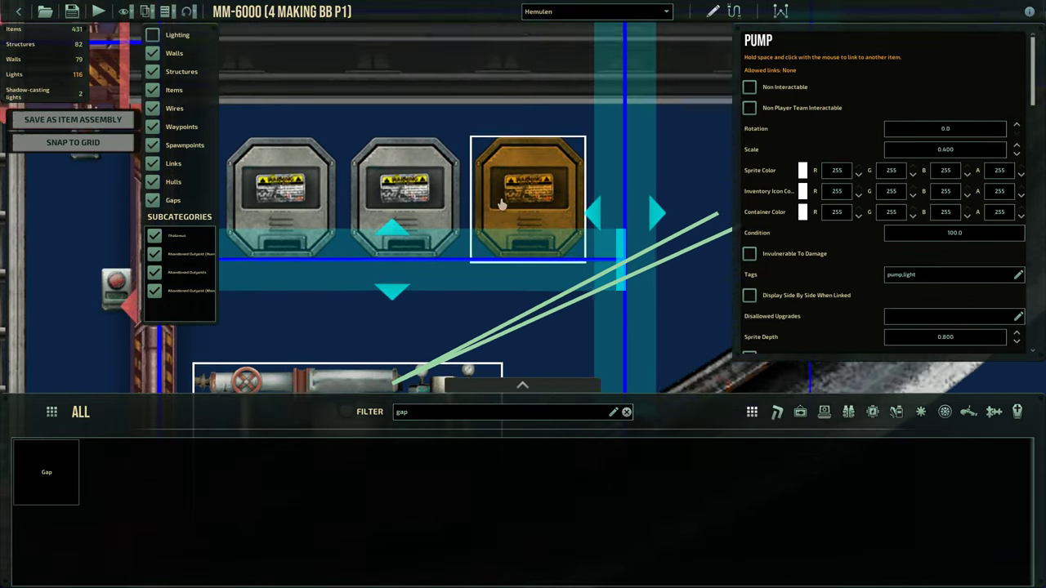
{"action": "key", "text": "s"}
{"action": "left_click", "coordinate": [621, 298]}
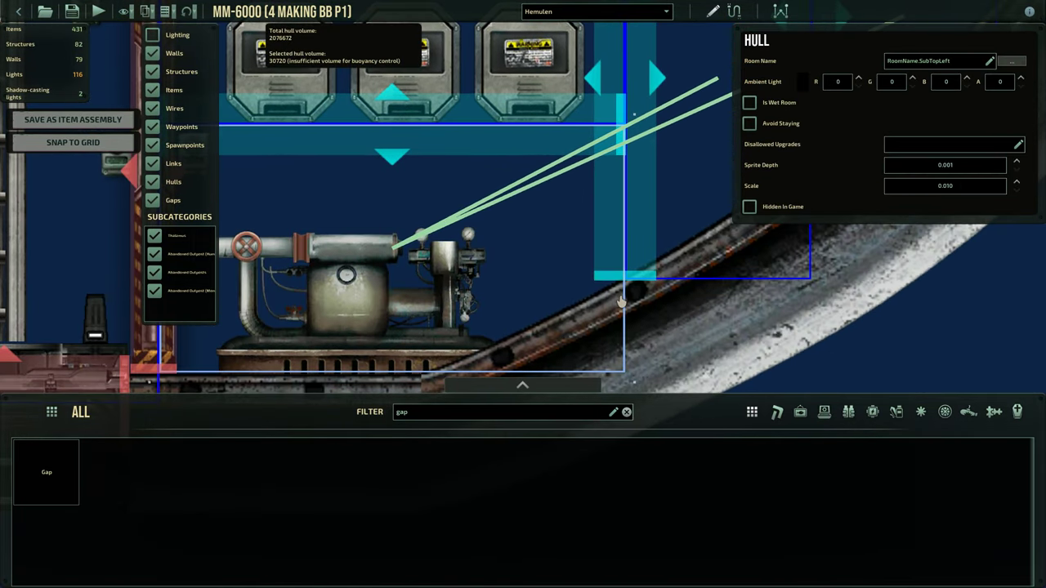
{"action": "scroll", "coordinate": [621, 299], "scroll_direction": "up", "scroll_amount": 3}
{"action": "scroll", "coordinate": [602, 227], "scroll_direction": "down", "scroll_amount": 3}
{"action": "key", "text": "s"}
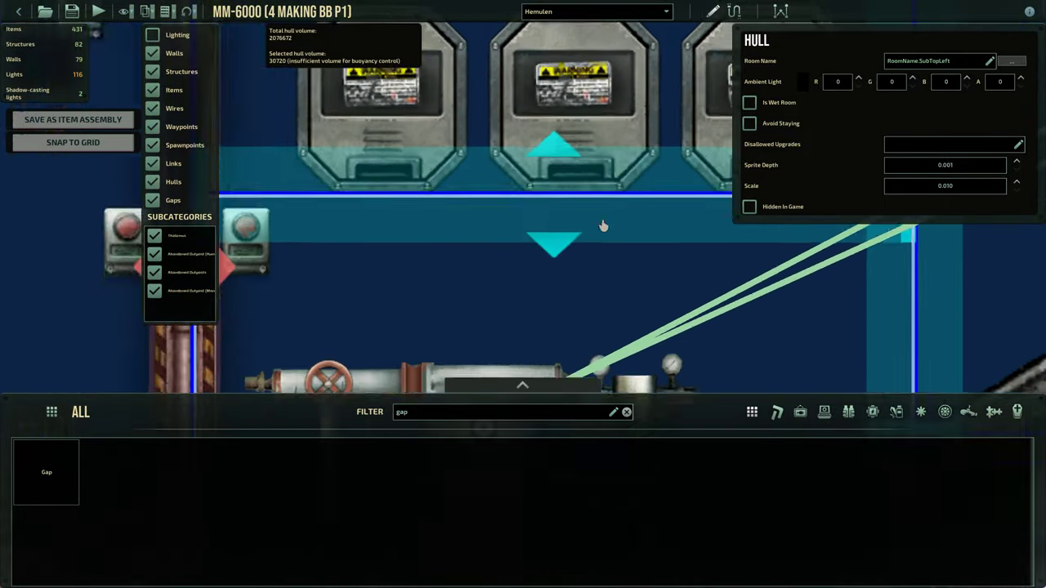
{"action": "key", "text": "w"}
{"action": "scroll", "coordinate": [540, 210], "scroll_direction": "down", "scroll_amount": 3}
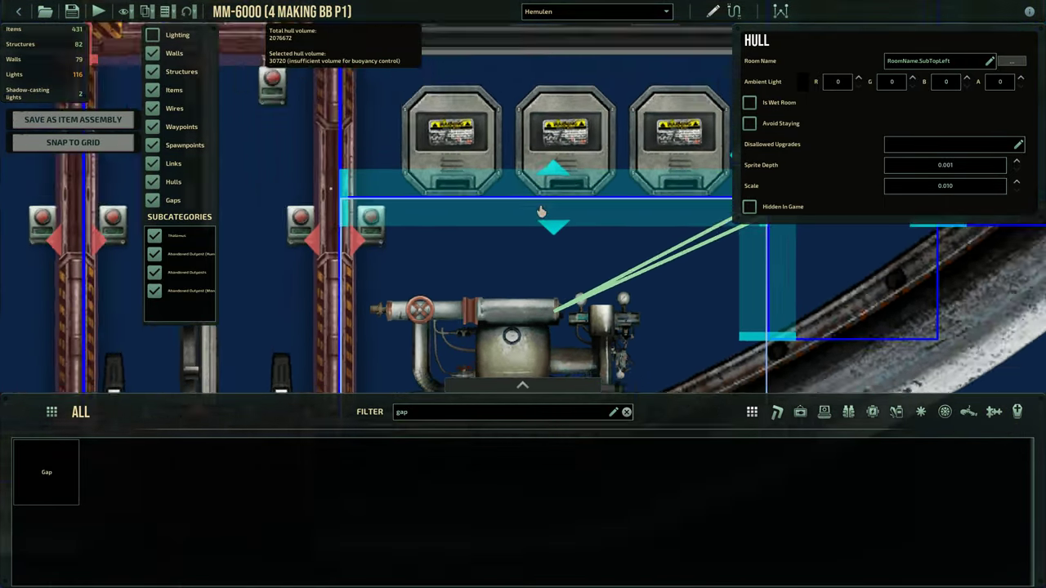
Compare the navigation terminal area in the upper bow with the pump and stacked ballast hulls below
{"action": "key", "text": "w"}
{"action": "key", "text": "d"}
{"action": "scroll", "coordinate": [539, 240], "scroll_direction": "up", "scroll_amount": 4}
{"action": "scroll", "coordinate": [537, 233], "scroll_direction": "down", "scroll_amount": 3}
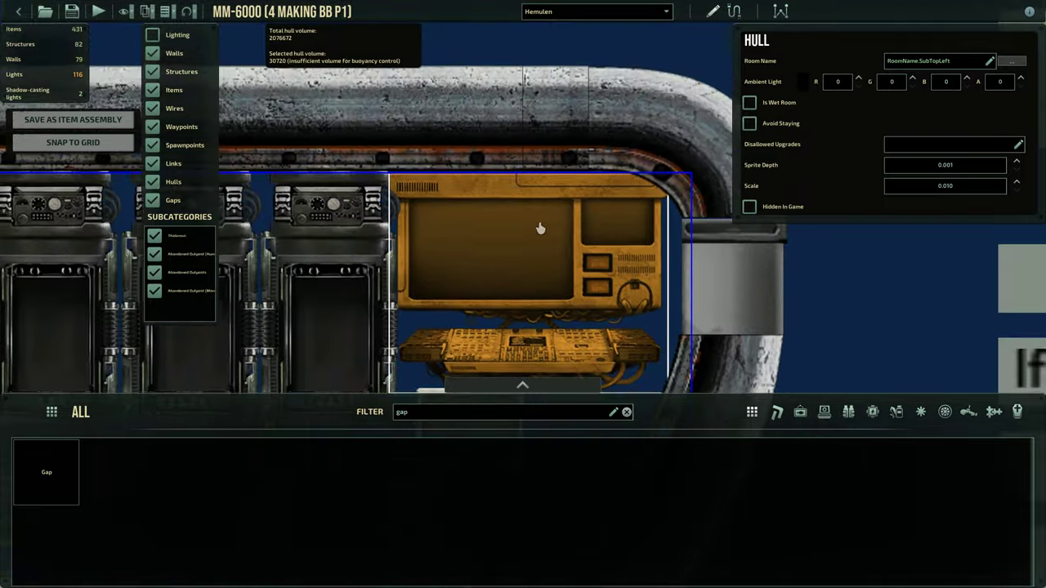
{"action": "key", "text": "s"}
{"action": "key", "text": "a"}
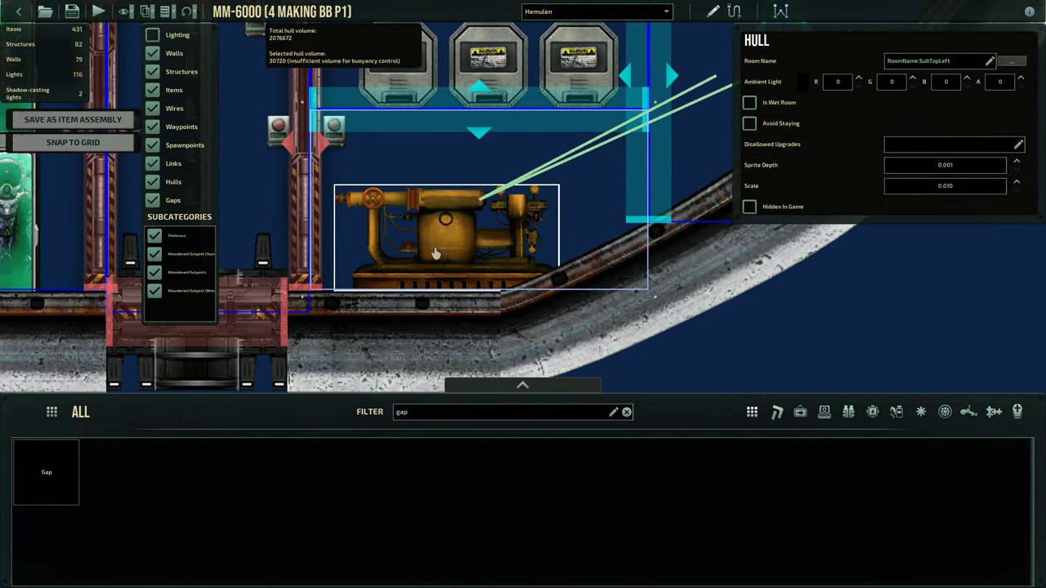
{"action": "scroll", "coordinate": [450, 260], "scroll_direction": "up", "scroll_amount": 3}
{"action": "scroll", "coordinate": [465, 258], "scroll_direction": "down", "scroll_amount": 4}
{"action": "key", "text": "w"}
{"action": "key", "text": "d"}
{"action": "scroll", "coordinate": [480, 258], "scroll_direction": "up", "scroll_amount": 3}
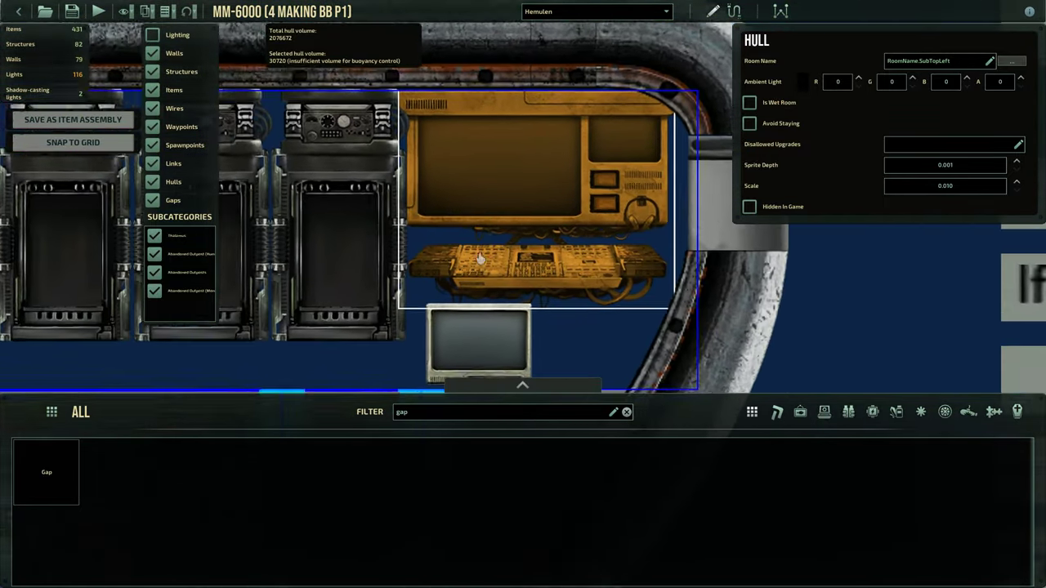
{"action": "scroll", "coordinate": [479, 261], "scroll_direction": "down", "scroll_amount": 4}
{"action": "key", "text": "s"}
{"action": "key", "text": "a"}
{"action": "scroll", "coordinate": [477, 261], "scroll_direction": "up", "scroll_amount": 3}
{"action": "key", "text": "w"}
{"action": "key", "text": "d"}
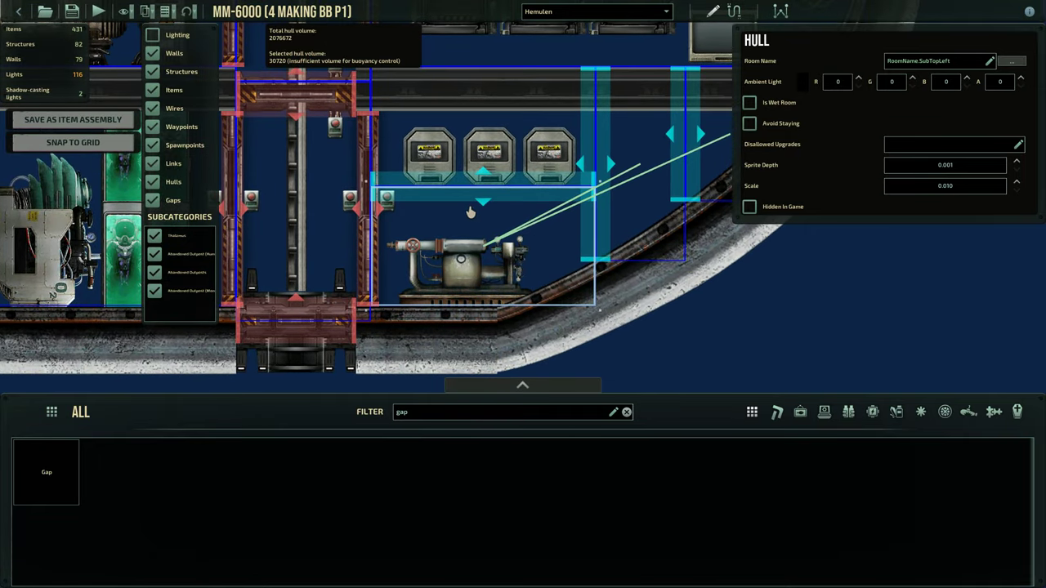
{"action": "scroll", "coordinate": [593, 186], "scroll_direction": "up", "scroll_amount": 2}
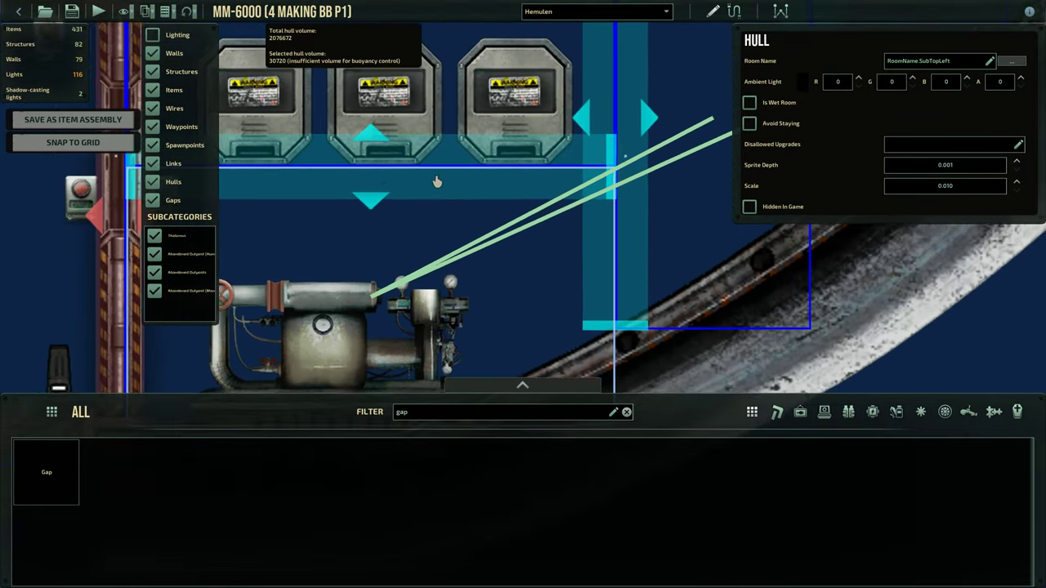
Remove the wide gap and the upper ballast hull, and stretch the remaining lower hull back up to the top of the ballast compartment
{"action": "left_click", "coordinate": [615, 155]}
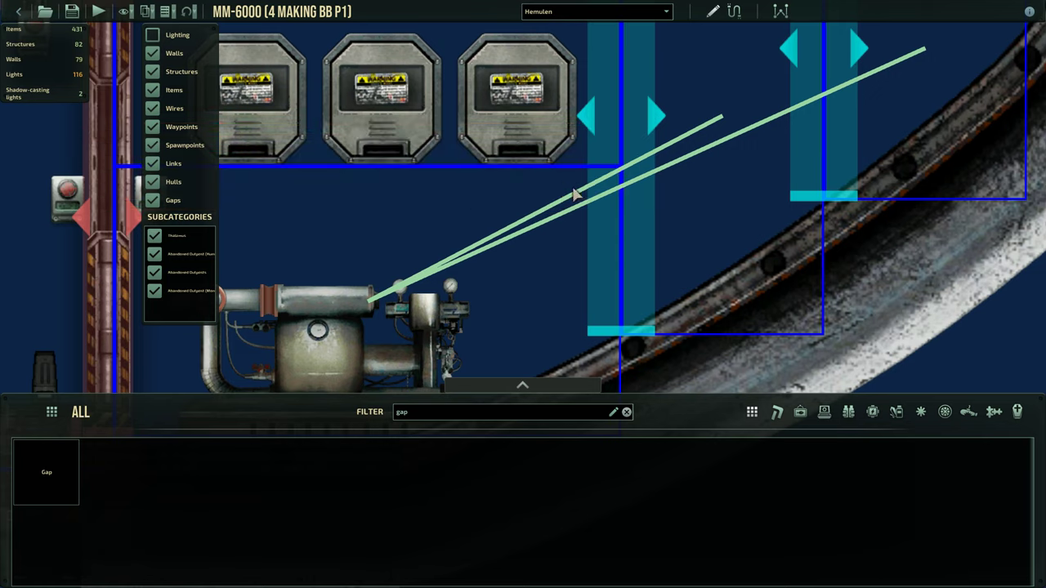
{"action": "left_click", "coordinate": [581, 174]}
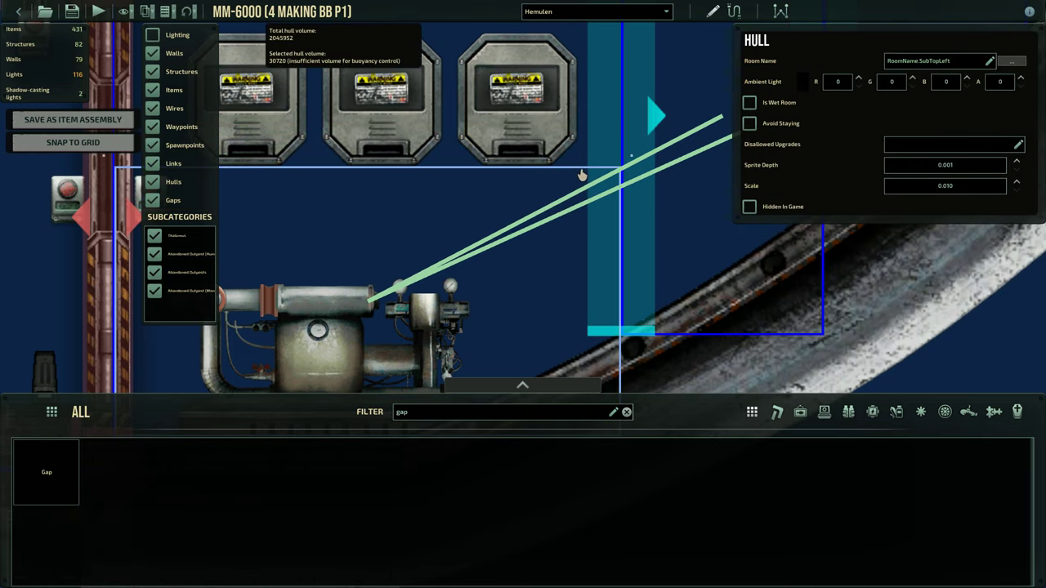
{"action": "key", "text": "w"}
{"action": "left_click_drag", "start_coordinate": [630, 161], "coordinate": [638, 134]}
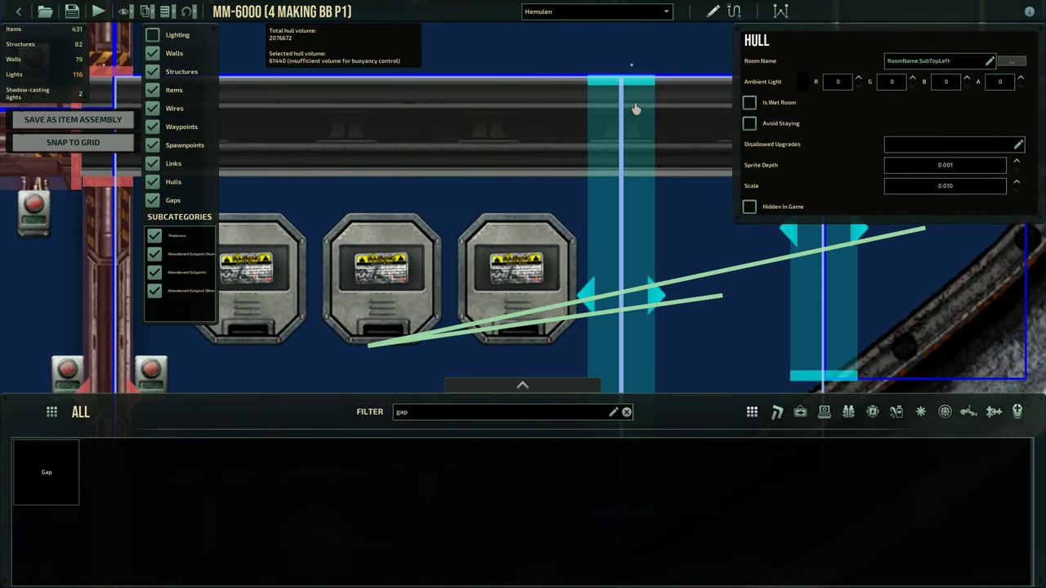
Examine the full-height ballast hull around the pump and its gaps to the smaller hulls toward the bow
{"action": "scroll", "coordinate": [636, 111], "scroll_direction": "down", "scroll_amount": 3}
{"action": "key", "text": "s"}
{"action": "key", "text": "a"}
{"action": "key", "text": "d"}
{"action": "key", "text": "w"}
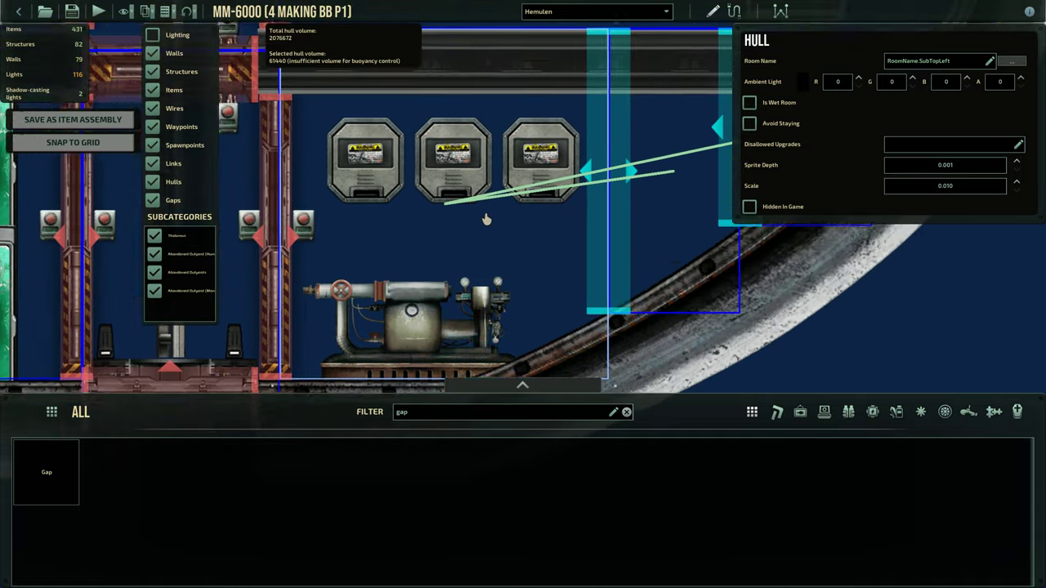
{"action": "key", "text": "w"}
{"action": "key", "text": "d"}
{"action": "scroll", "coordinate": [471, 204], "scroll_direction": "up", "scroll_amount": 2}
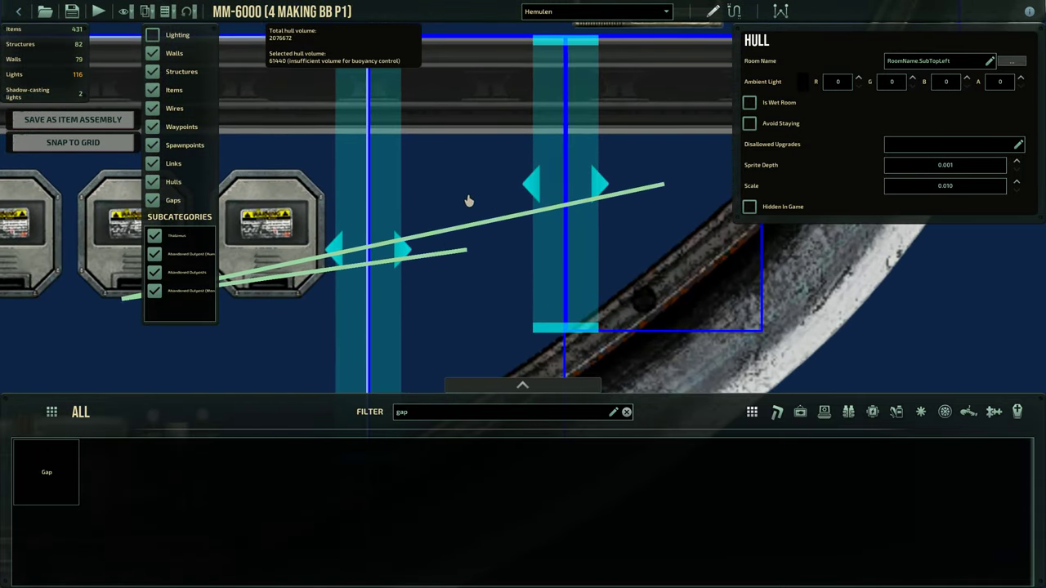
{"action": "scroll", "coordinate": [547, 214], "scroll_direction": "down", "scroll_amount": 6}
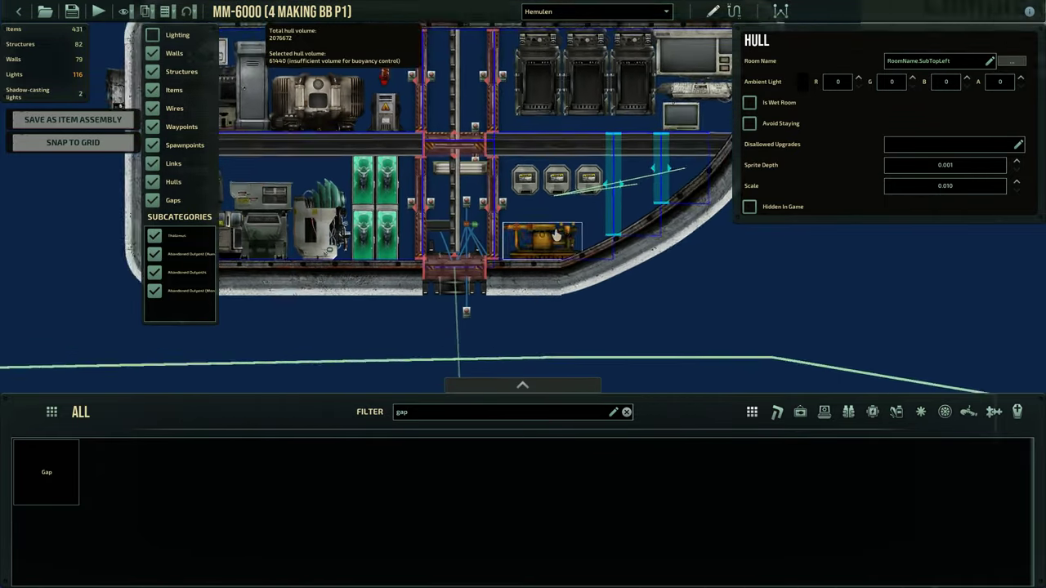
Inspect the docking hatch at the base of the central shaft and select the windowed door beside the pump room
{"action": "scroll", "coordinate": [556, 235], "scroll_direction": "up", "scroll_amount": 1}
{"action": "key", "text": "a"}
{"action": "key", "text": "w"}
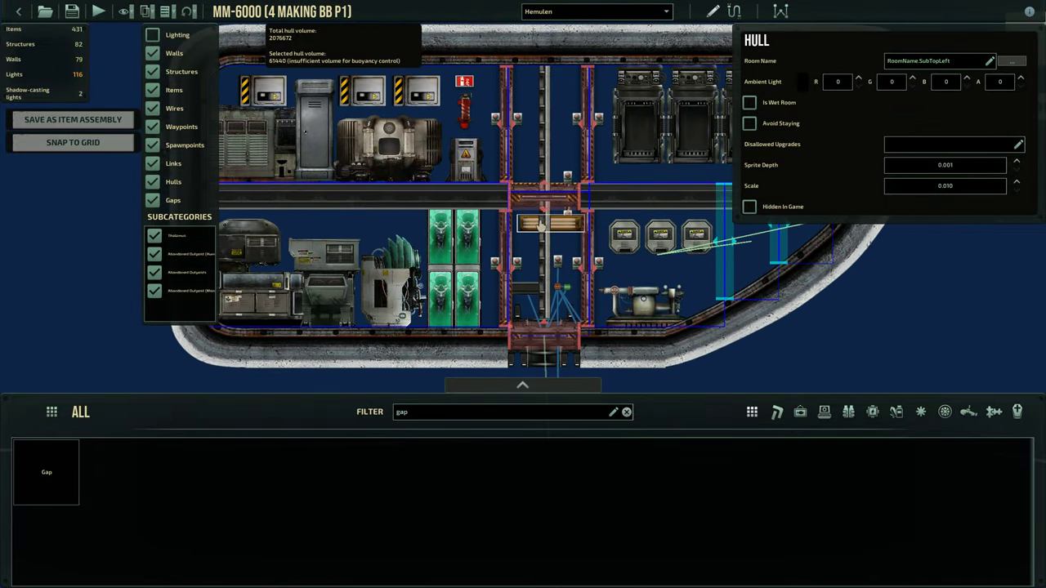
{"action": "key", "text": "s"}
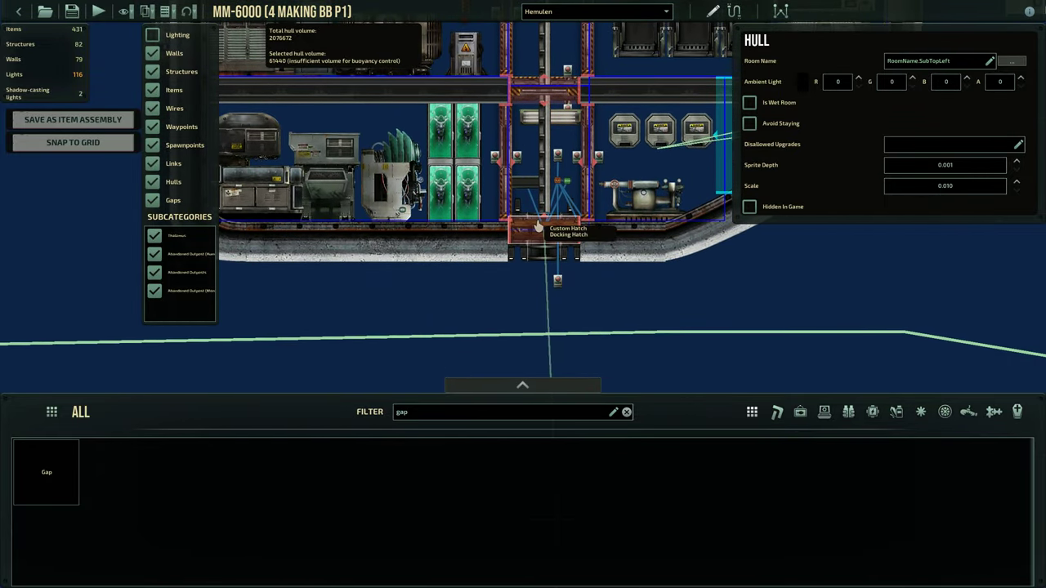
{"action": "scroll", "coordinate": [537, 225], "scroll_direction": "up", "scroll_amount": 5}
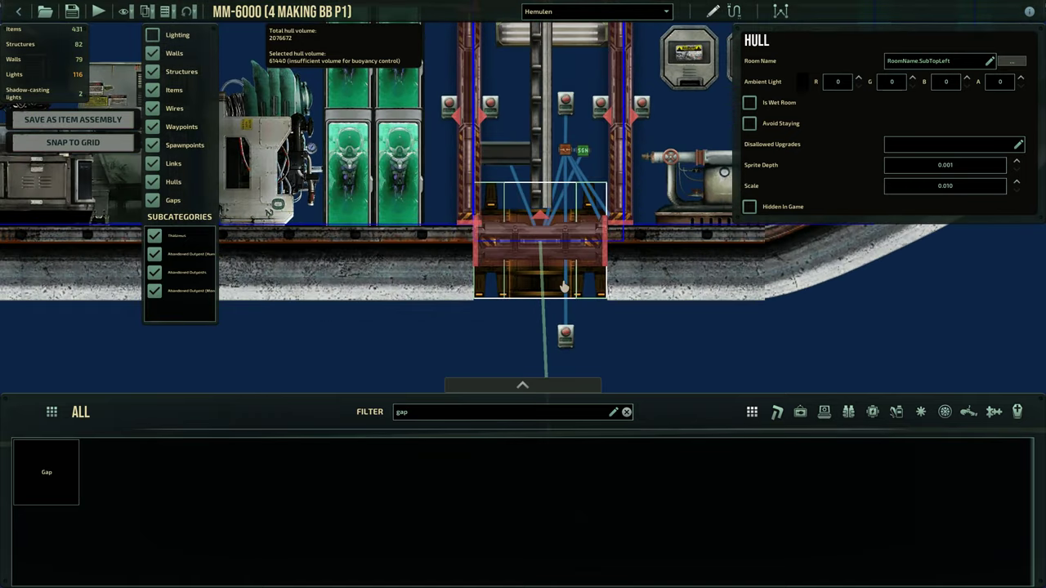
{"action": "scroll", "coordinate": [570, 219], "scroll_direction": "up", "scroll_amount": 1}
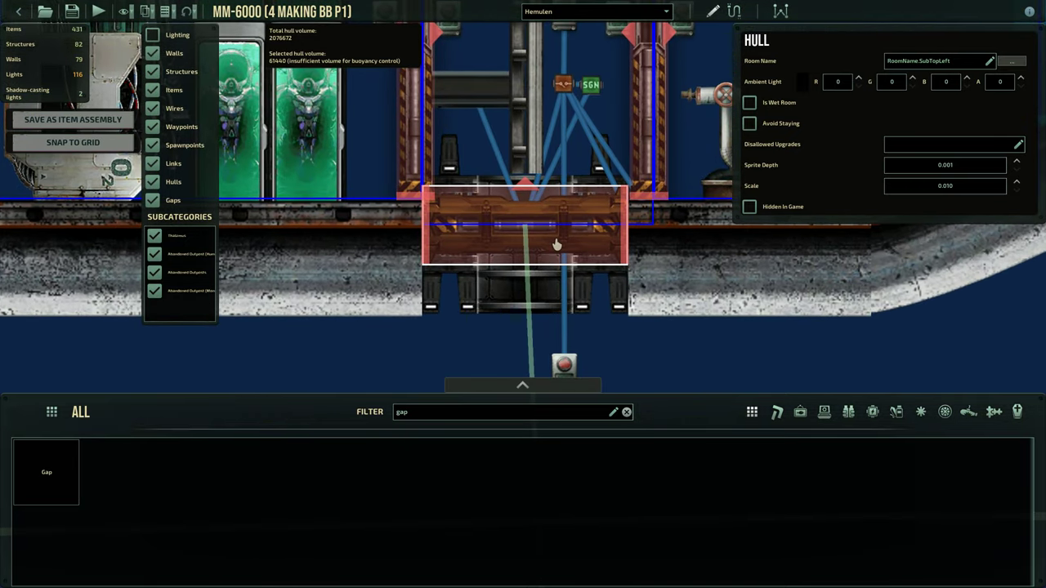
{"action": "left_click", "coordinate": [557, 244]}
{"action": "key", "text": "w"}
{"action": "key", "text": "d"}
{"action": "left_click", "coordinate": [566, 226]}
{"action": "left_click", "coordinate": [560, 227]}
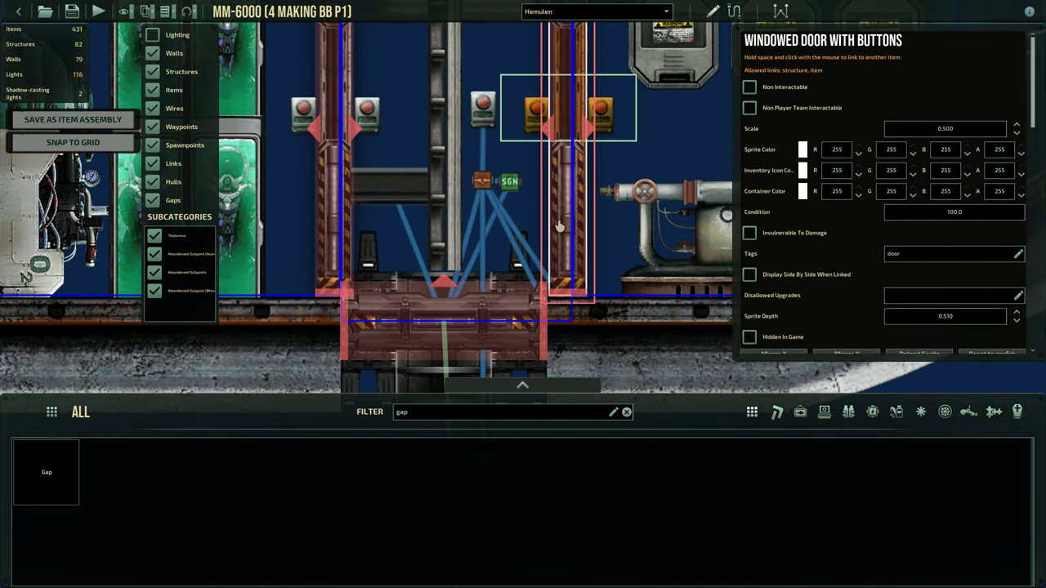
Examine the airlock hull between the windowed doors, the docking hatch with its docking port, and the button outside
{"action": "scroll", "coordinate": [558, 227], "scroll_direction": "down", "scroll_amount": 6}
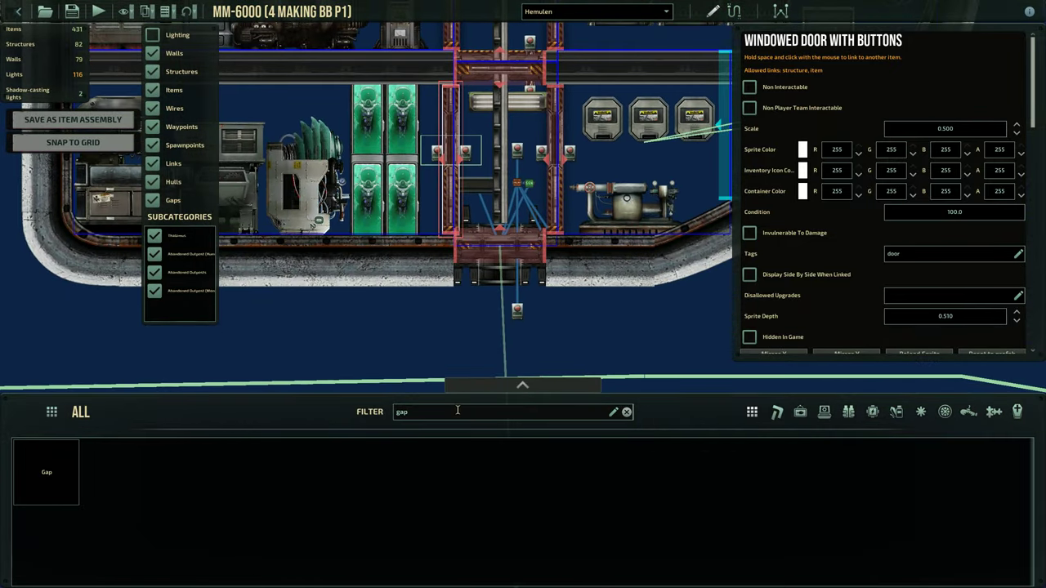
{"action": "type", "text": "dw"}
{"action": "scroll", "coordinate": [498, 370], "scroll_direction": "up", "scroll_amount": 4}
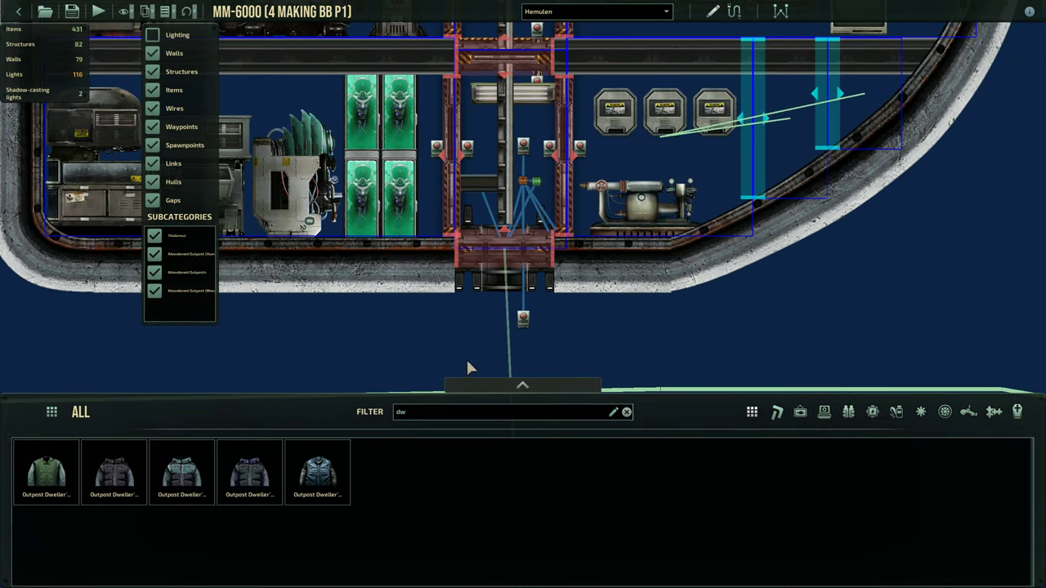
{"action": "key", "text": "d"}
{"action": "key", "text": "w"}
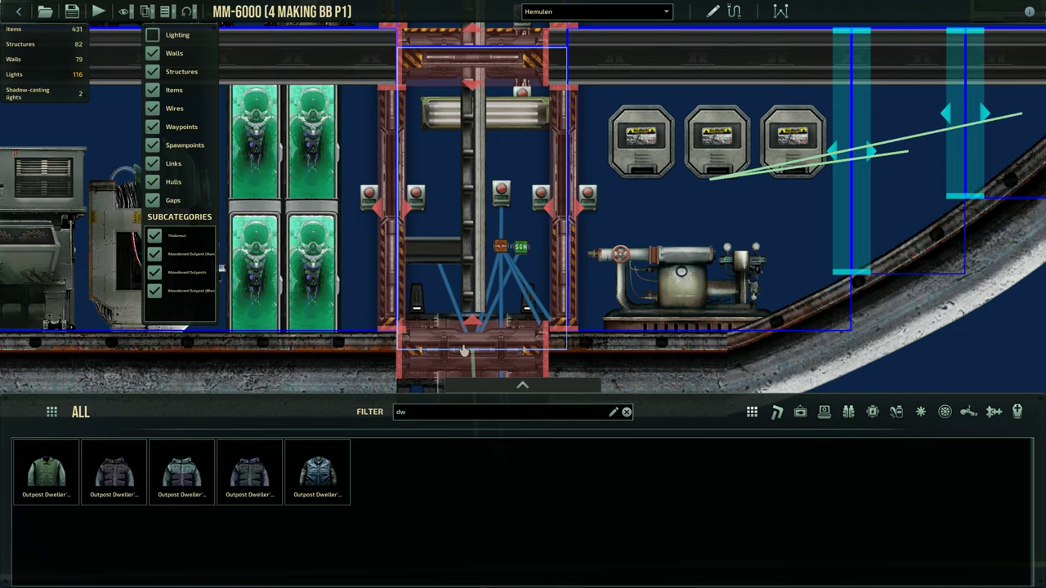
{"action": "scroll", "coordinate": [499, 286], "scroll_direction": "up", "scroll_amount": 3}
{"action": "scroll", "coordinate": [504, 170], "scroll_direction": "down", "scroll_amount": 4}
{"action": "key", "text": "s"}
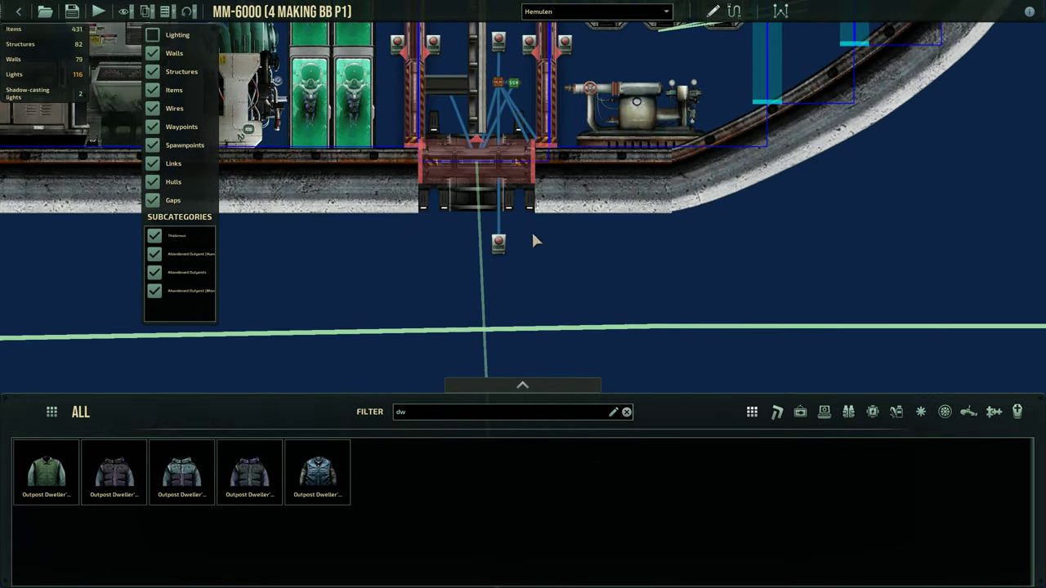
{"action": "scroll", "coordinate": [508, 147], "scroll_direction": "up", "scroll_amount": 3}
{"action": "key", "text": "w"}
{"action": "key", "text": "s"}
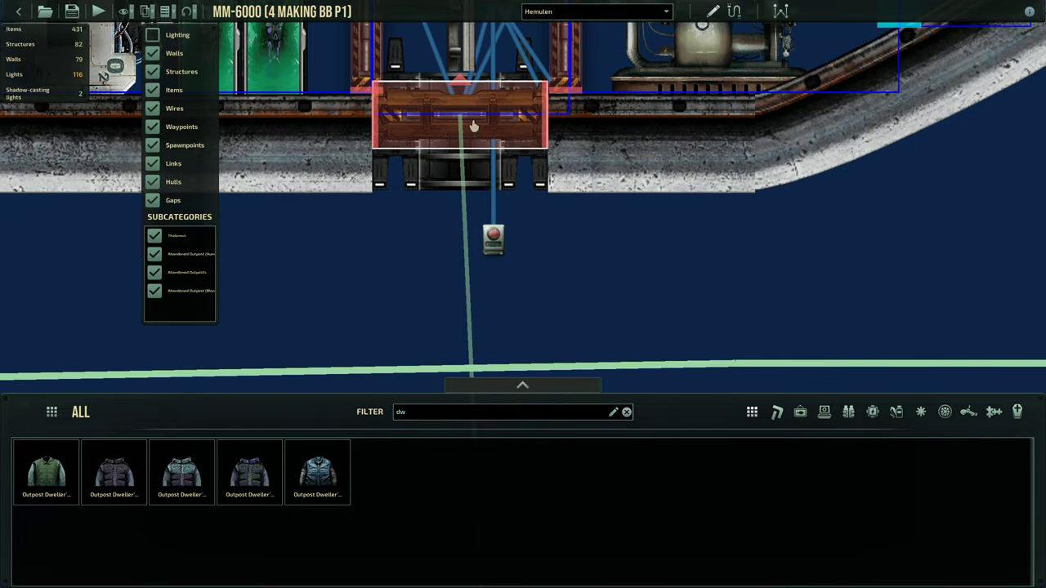
{"action": "key", "text": "w"}
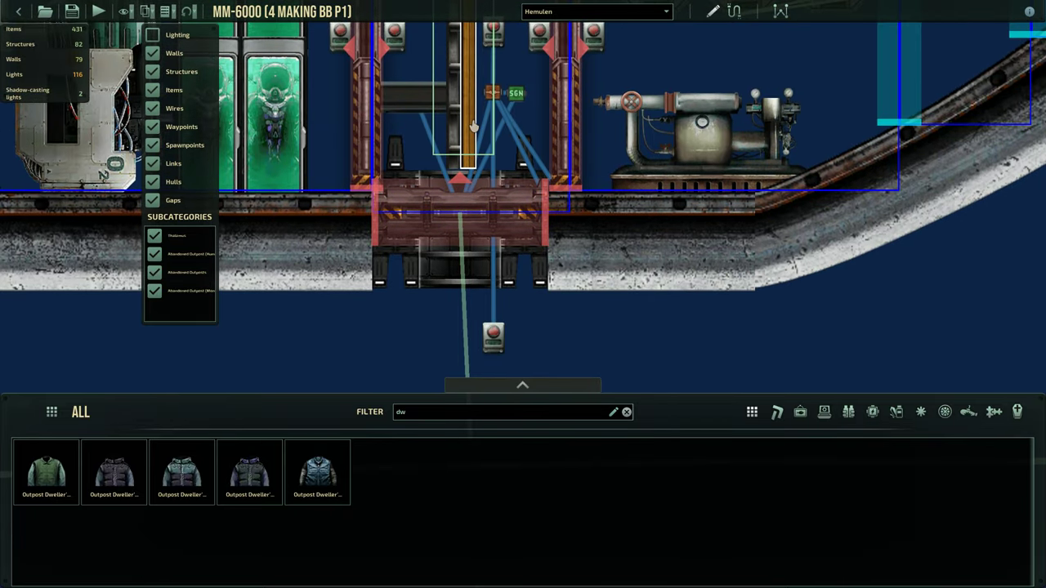
Place another Hemulen as a linked submarine beside the existing linked outline and select it
{"action": "scroll", "coordinate": [481, 132], "scroll_direction": "down", "scroll_amount": 6}
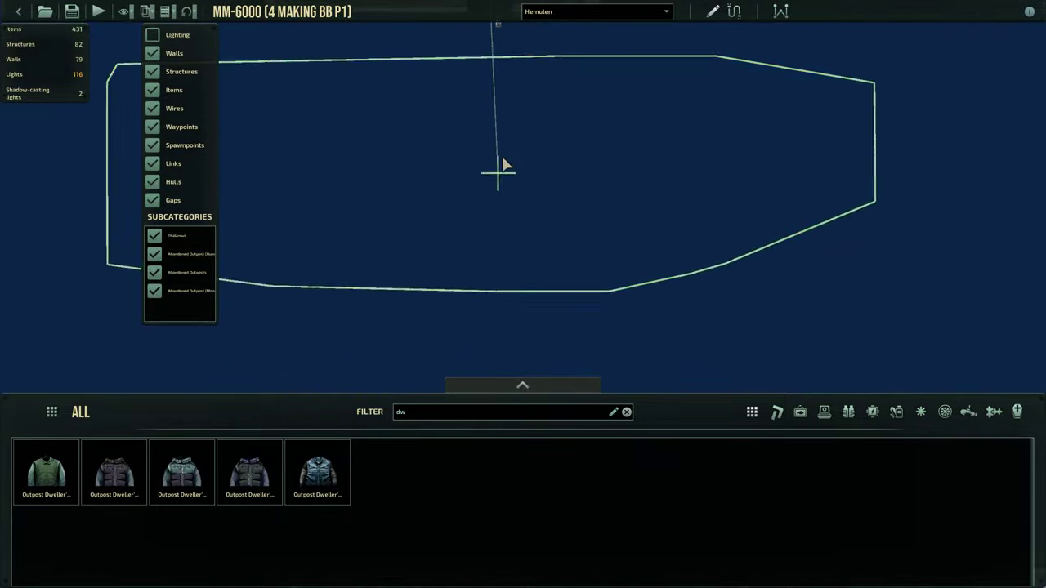
{"action": "scroll", "coordinate": [505, 163], "scroll_direction": "up", "scroll_amount": 4}
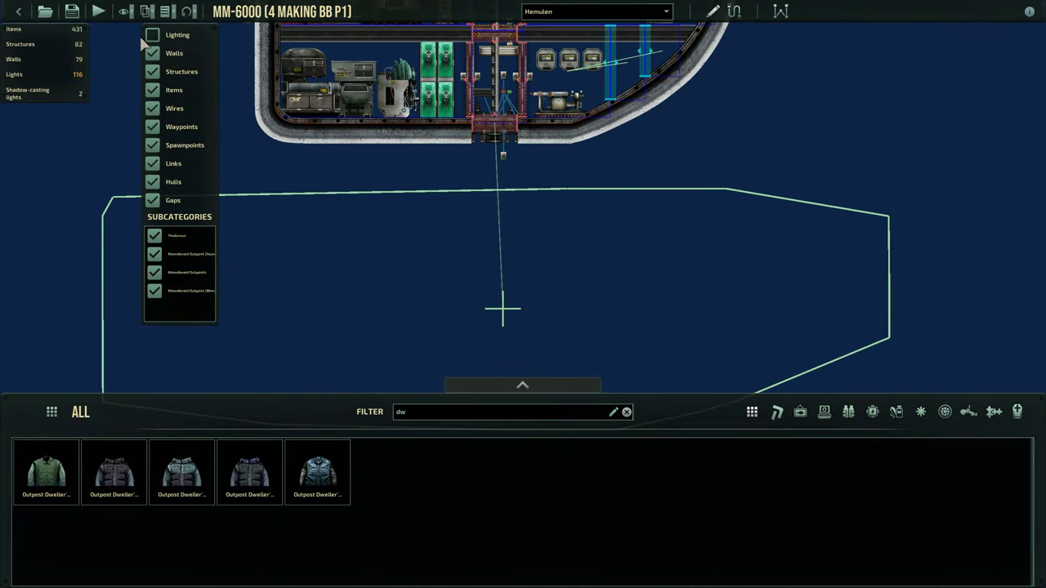
{"action": "scroll", "coordinate": [387, 179], "scroll_direction": "down", "scroll_amount": 2}
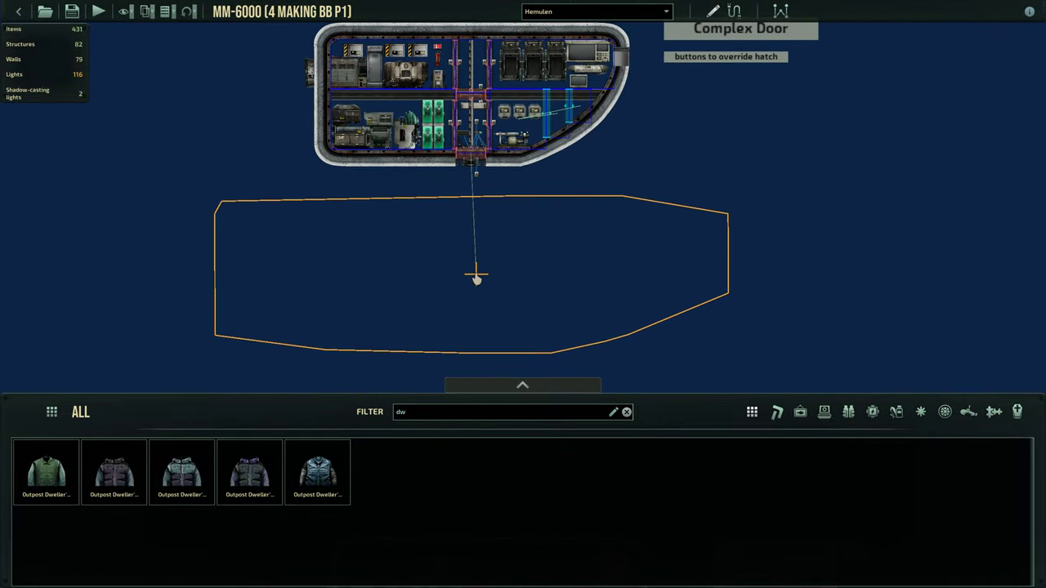
{"action": "left_click", "coordinate": [554, 13]}
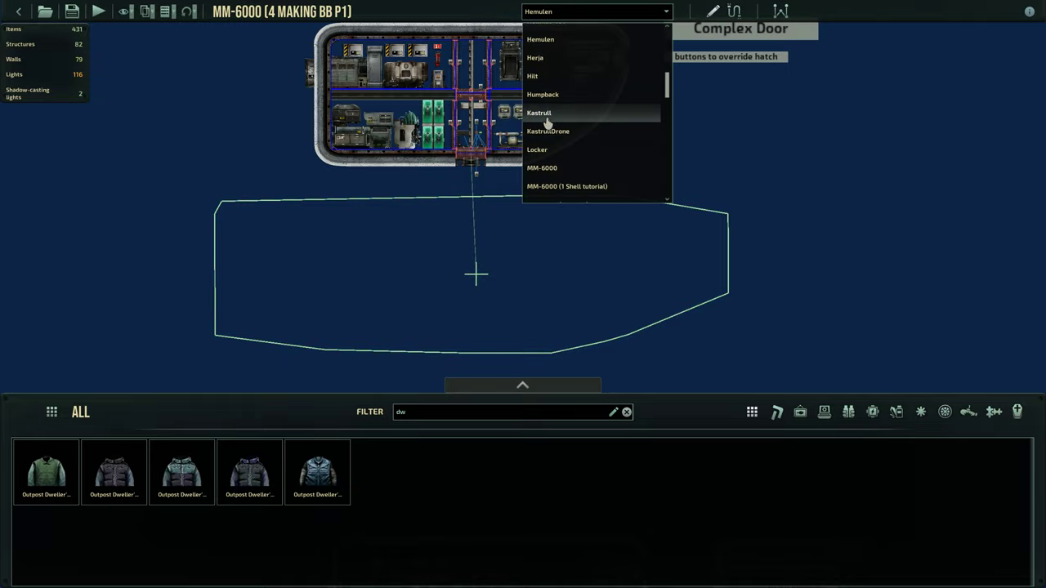
{"action": "left_click", "coordinate": [549, 44]}
{"action": "key", "text": "a"}
{"action": "key", "text": "s"}
{"action": "scroll", "coordinate": [347, 150], "scroll_direction": "down", "scroll_amount": 3}
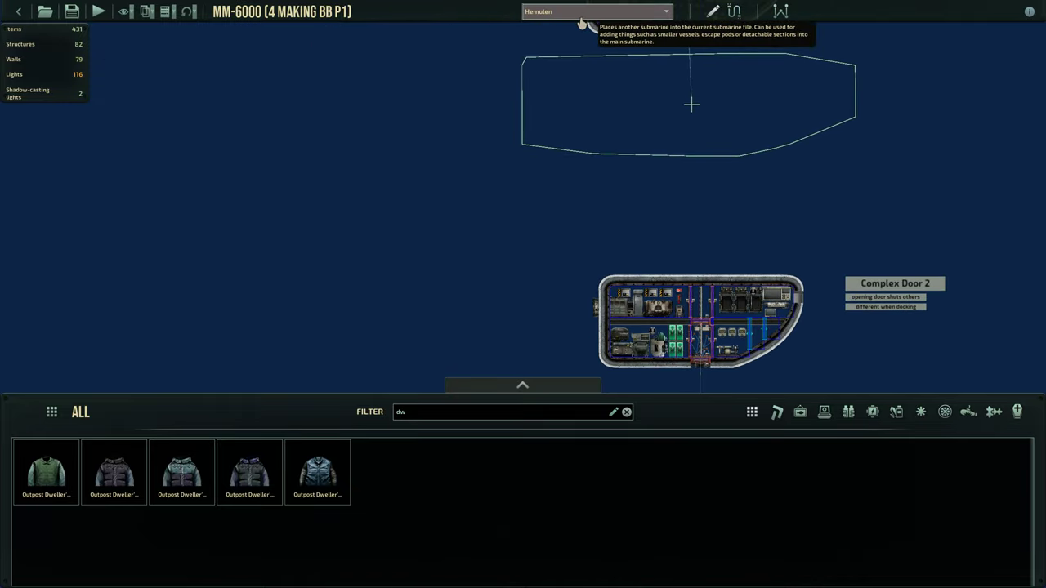
{"action": "key", "text": "a"}
{"action": "left_click", "coordinate": [404, 144]}
{"action": "scroll", "coordinate": [429, 197], "scroll_direction": "up", "scroll_amount": 3}
{"action": "left_click", "coordinate": [395, 124]}
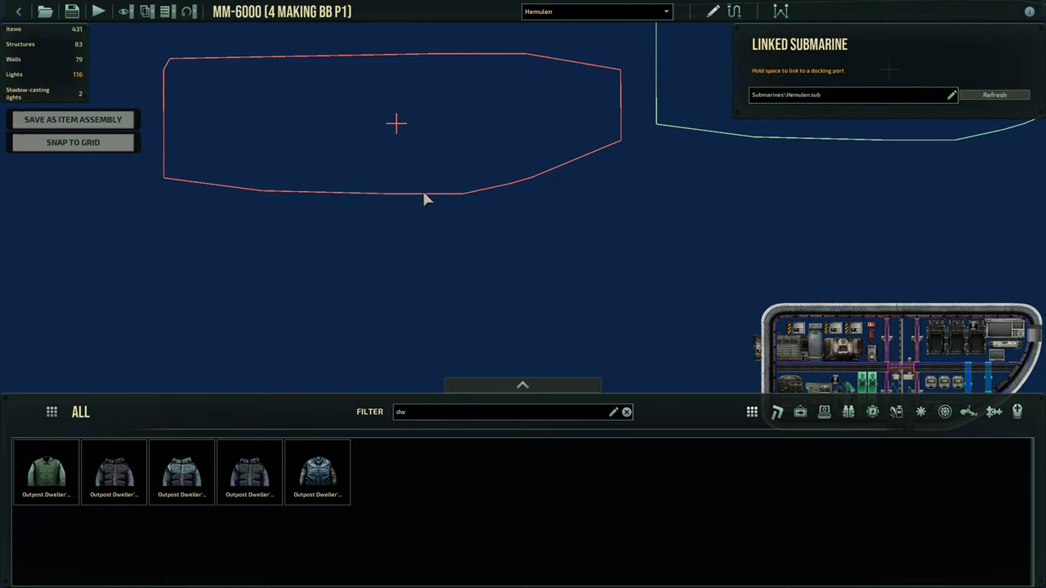
Link the newly placed Hemulen to the docking port at the bottom hatch of the small submarine
{"action": "key", "text": "d"}
{"action": "key", "text": "w"}
{"action": "scroll", "coordinate": [391, 247], "scroll_direction": "up", "scroll_amount": 4}
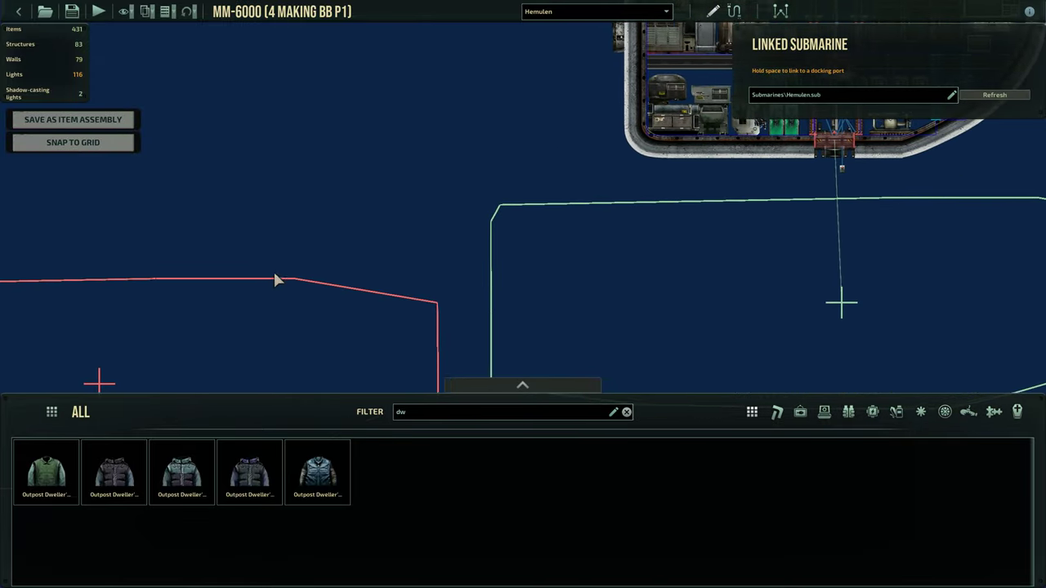
{"action": "key", "text": "a"}
{"action": "key", "text": "s"}
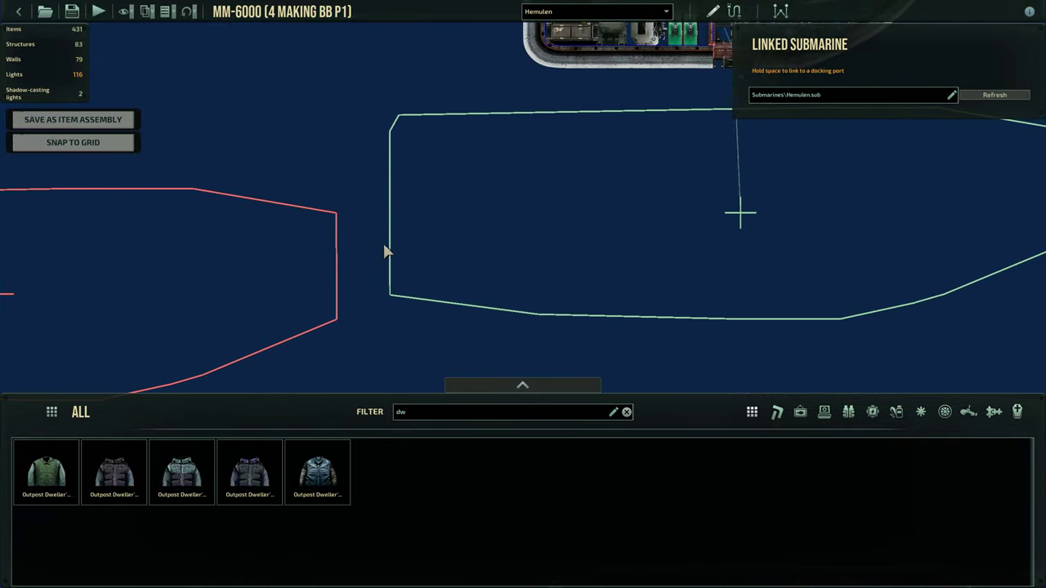
{"action": "key", "text": "d"}
{"action": "key", "text": "w"}
{"action": "scroll", "coordinate": [507, 229], "scroll_direction": "up", "scroll_amount": 3}
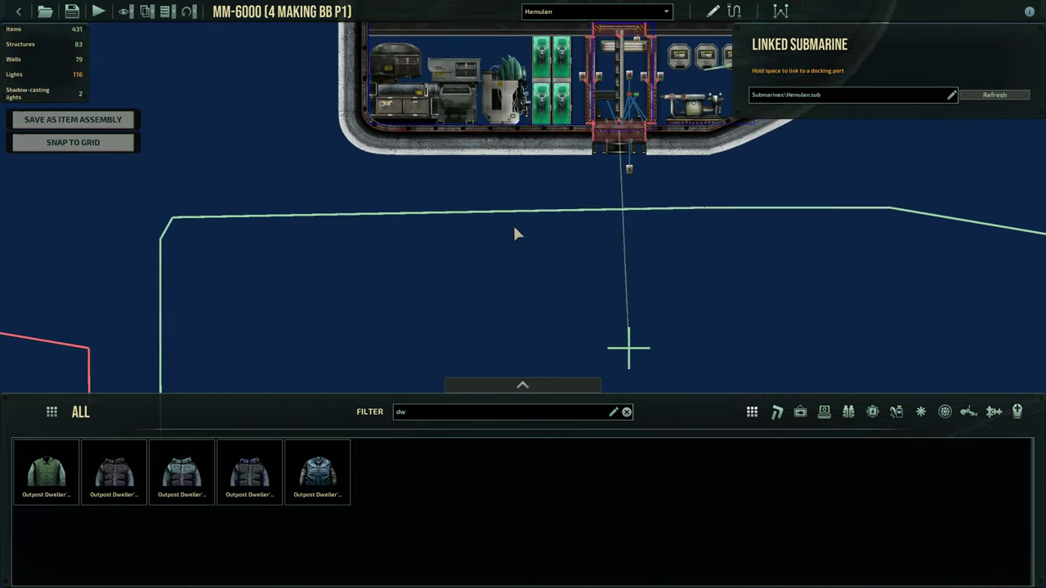
{"action": "scroll", "coordinate": [507, 179], "scroll_direction": "up", "scroll_amount": 3}
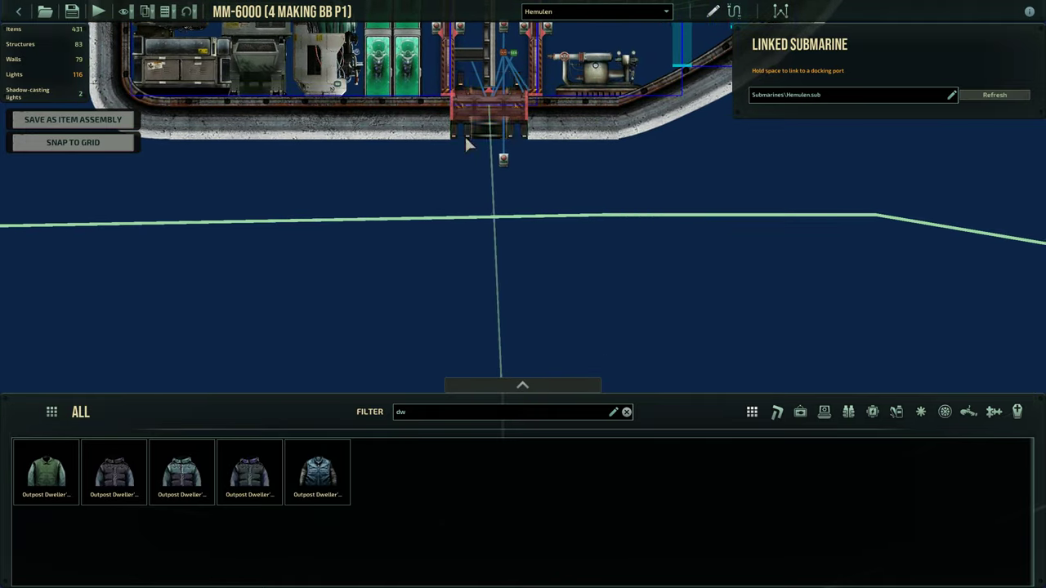
{"action": "scroll", "coordinate": [464, 144], "scroll_direction": "up", "scroll_amount": 3}
{"action": "key", "text": "w"}
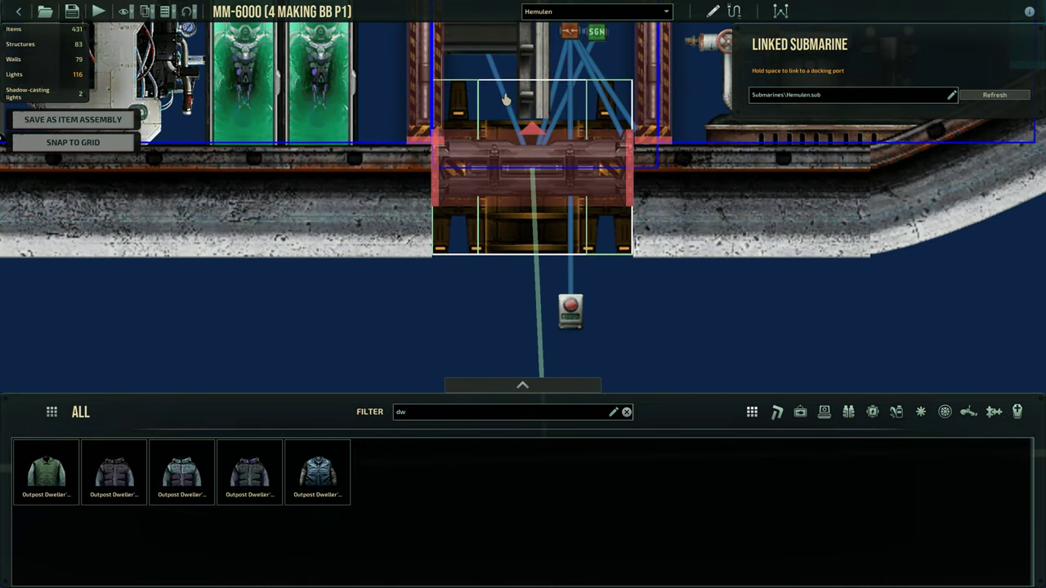
{"action": "key", "text": "s"}
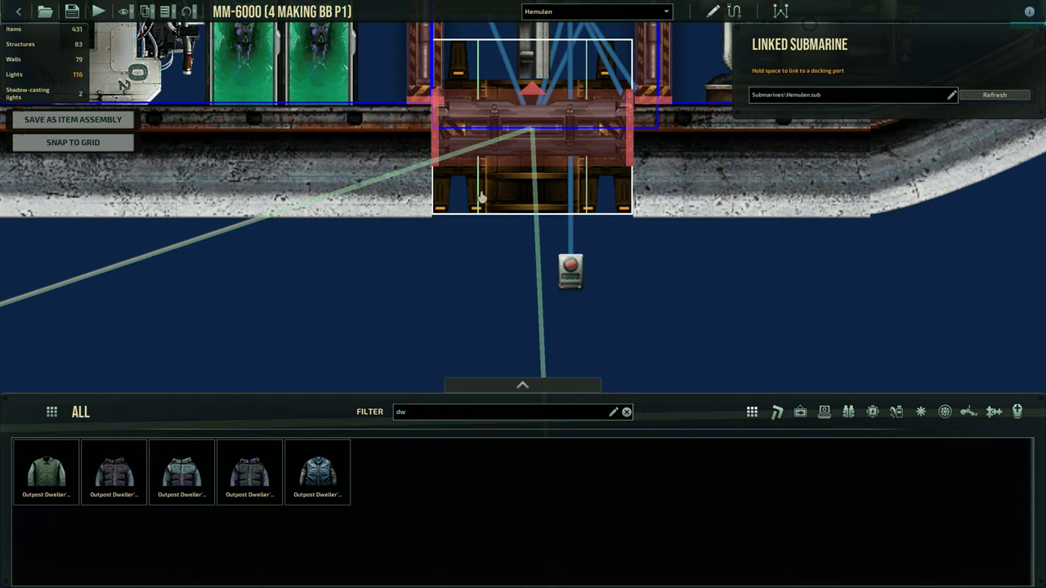
Compare the new Hemulen's docking link with the existing one, and delete the new linked submarine
{"action": "scroll", "coordinate": [481, 198], "scroll_direction": "down", "scroll_amount": 4}
{"action": "key", "text": "s"}
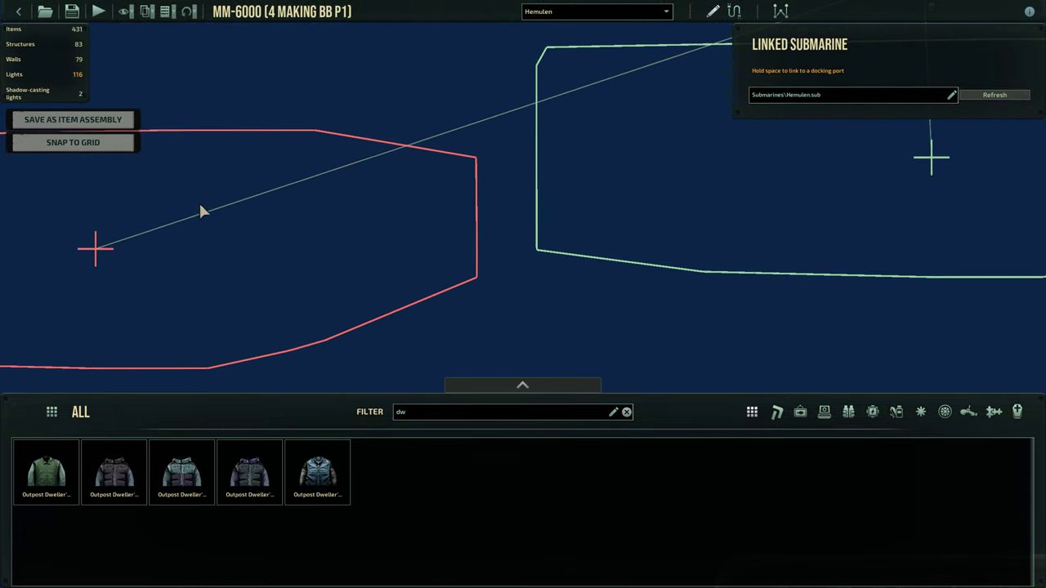
{"action": "scroll", "coordinate": [488, 188], "scroll_direction": "up", "scroll_amount": 5}
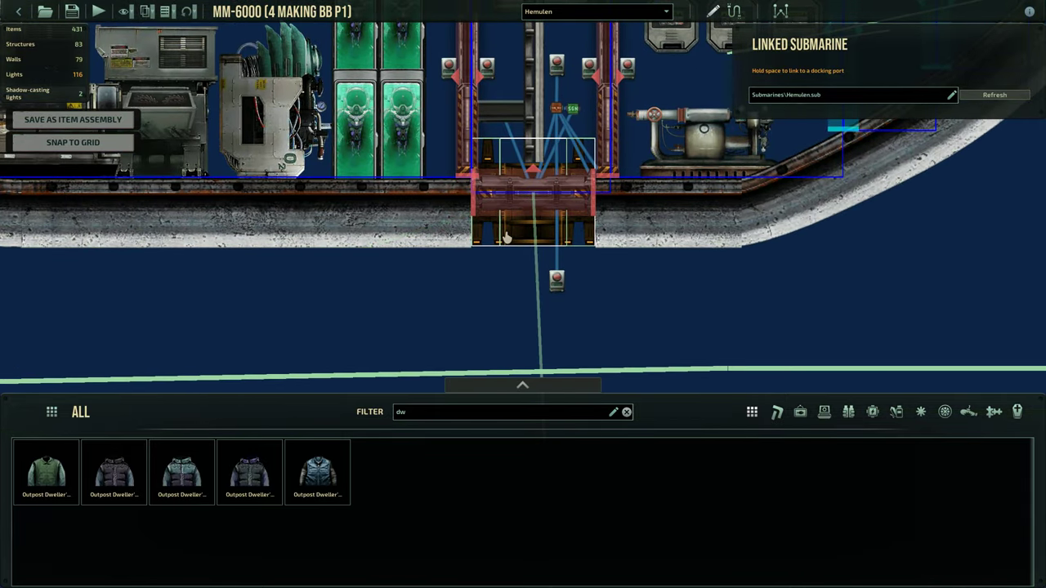
{"action": "scroll", "coordinate": [506, 235], "scroll_direction": "down", "scroll_amount": 5}
{"action": "key", "text": "s"}
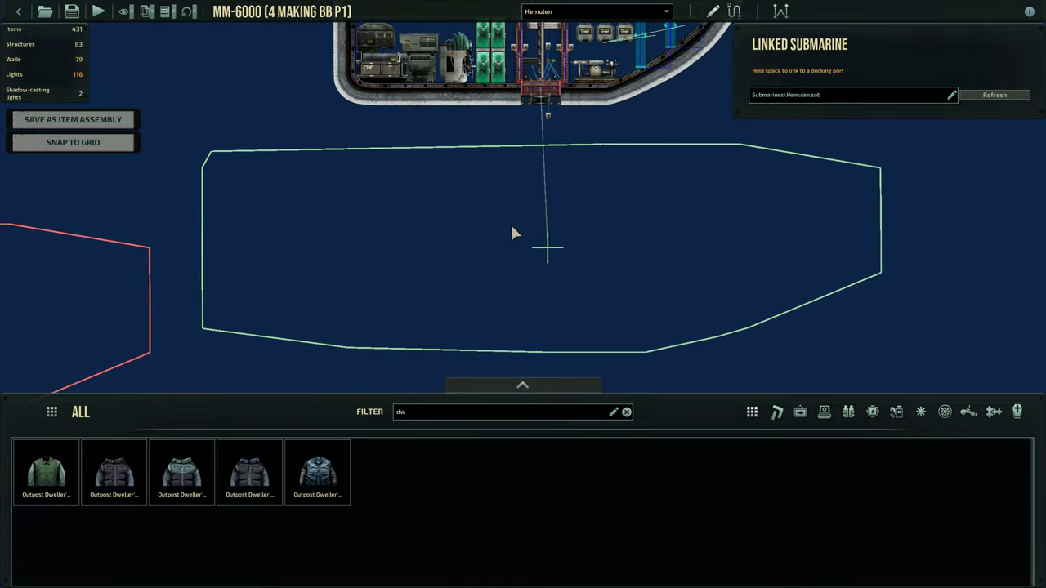
{"action": "key", "text": "a"}
{"action": "key", "text": "Delete"}
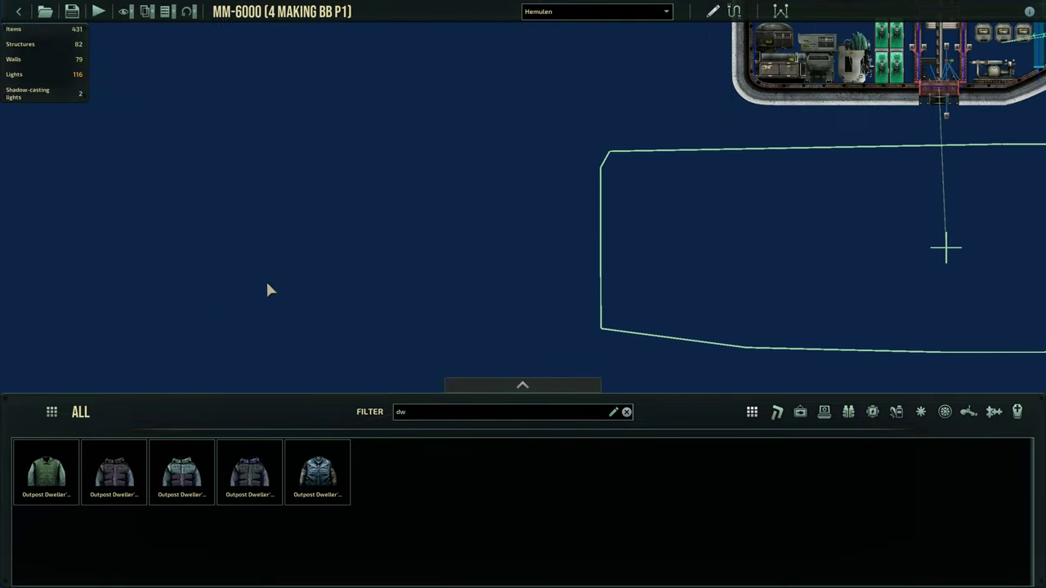
Look over the example submarines and their notes on Complex Door 2, Complex Door and Hull
{"action": "scroll", "coordinate": [393, 196], "scroll_direction": "down", "scroll_amount": 4}
{"action": "key", "text": "d"}
{"action": "key", "text": "s"}
{"action": "key", "text": "a"}
{"action": "key", "text": "d"}
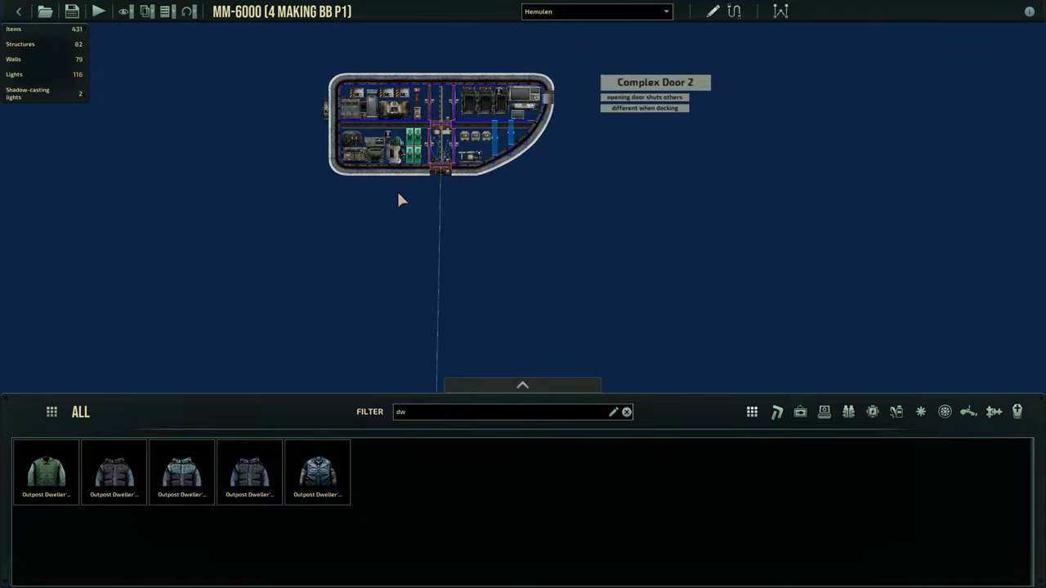
{"action": "key", "text": "w"}
{"action": "key", "text": "d"}
{"action": "scroll", "coordinate": [492, 231], "scroll_direction": "down", "scroll_amount": 3}
{"action": "scroll", "coordinate": [482, 241], "scroll_direction": "up", "scroll_amount": 4}
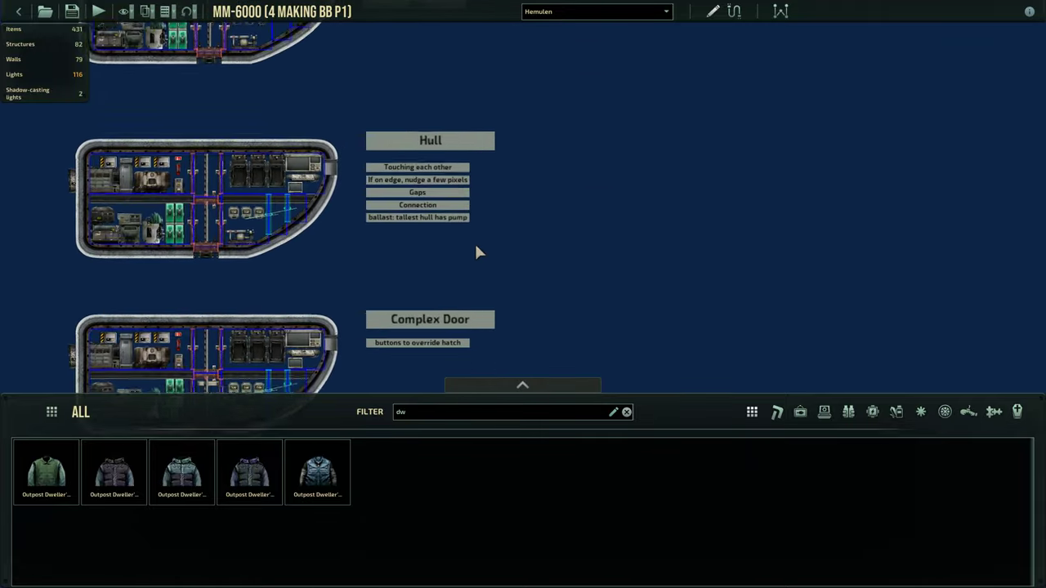
Examine the notes on the Hull example, and the Complex Door example's airlock, bottom docking hatch and linked submarine
{"action": "scroll", "coordinate": [478, 253], "scroll_direction": "up", "scroll_amount": 4}
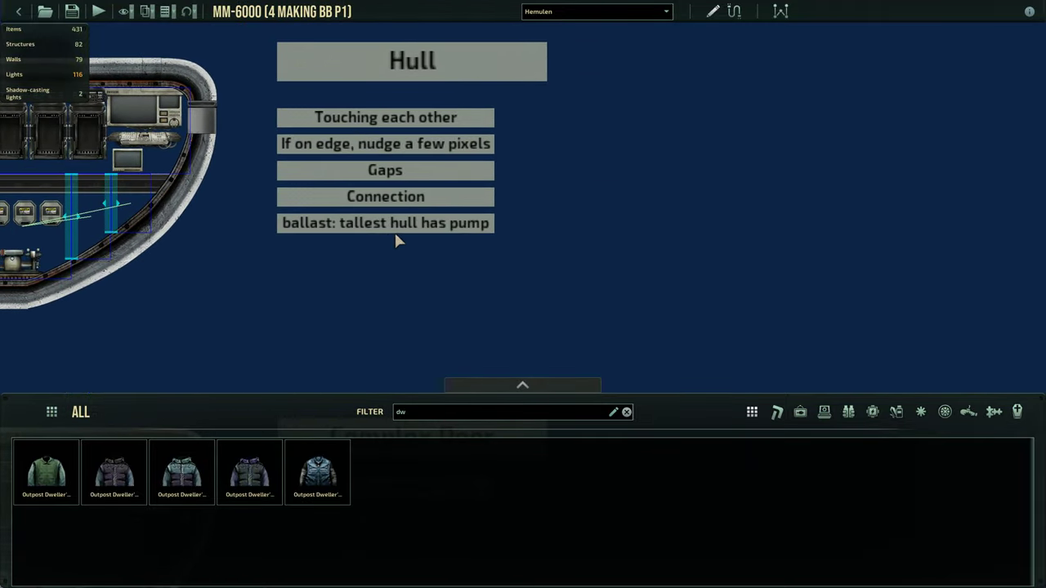
{"action": "key", "text": "s"}
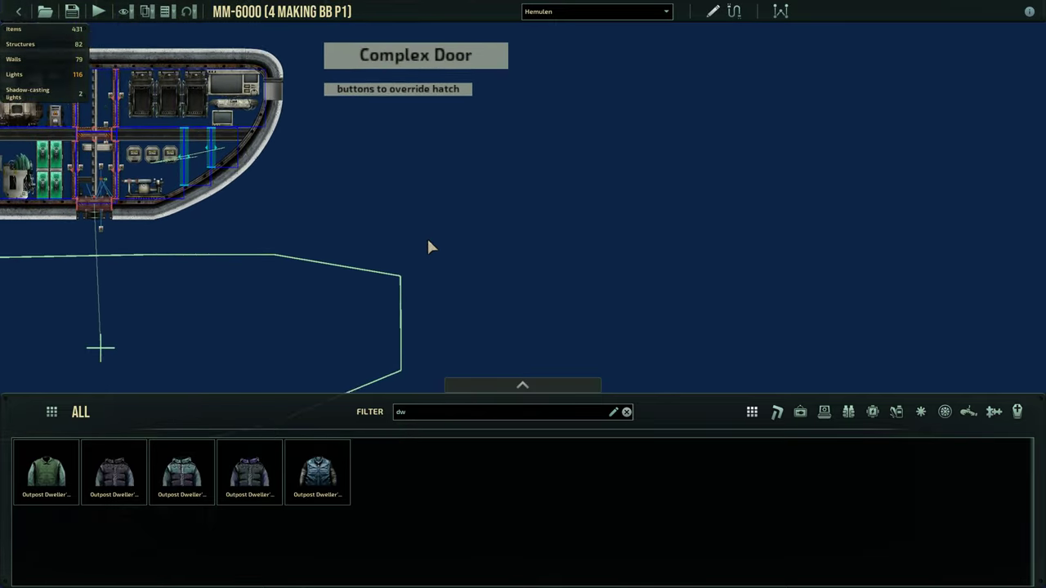
{"action": "key", "text": "s"}
{"action": "scroll", "coordinate": [437, 239], "scroll_direction": "up", "scroll_amount": 5}
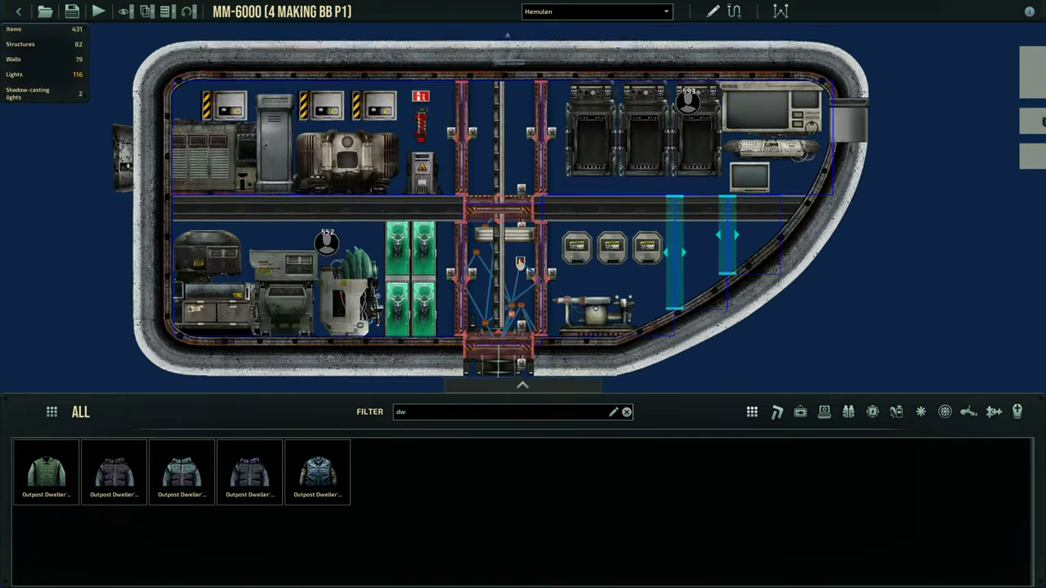
{"action": "scroll", "coordinate": [519, 269], "scroll_direction": "down", "scroll_amount": 6}
{"action": "scroll", "coordinate": [409, 237], "scroll_direction": "up", "scroll_amount": 6}
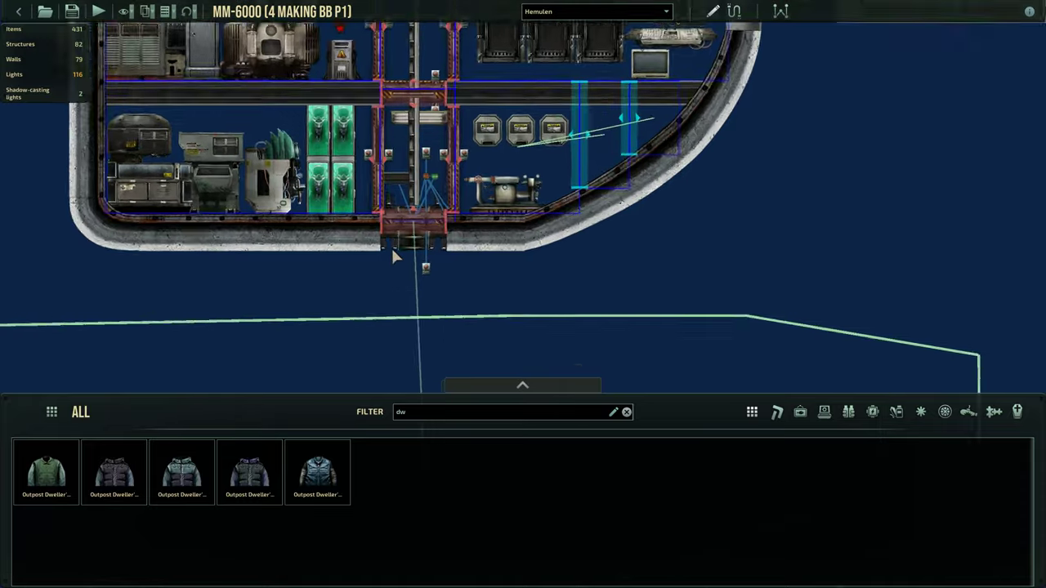
{"action": "scroll", "coordinate": [421, 222], "scroll_direction": "down", "scroll_amount": 5}
{"action": "scroll", "coordinate": [425, 229], "scroll_direction": "up", "scroll_amount": 7}
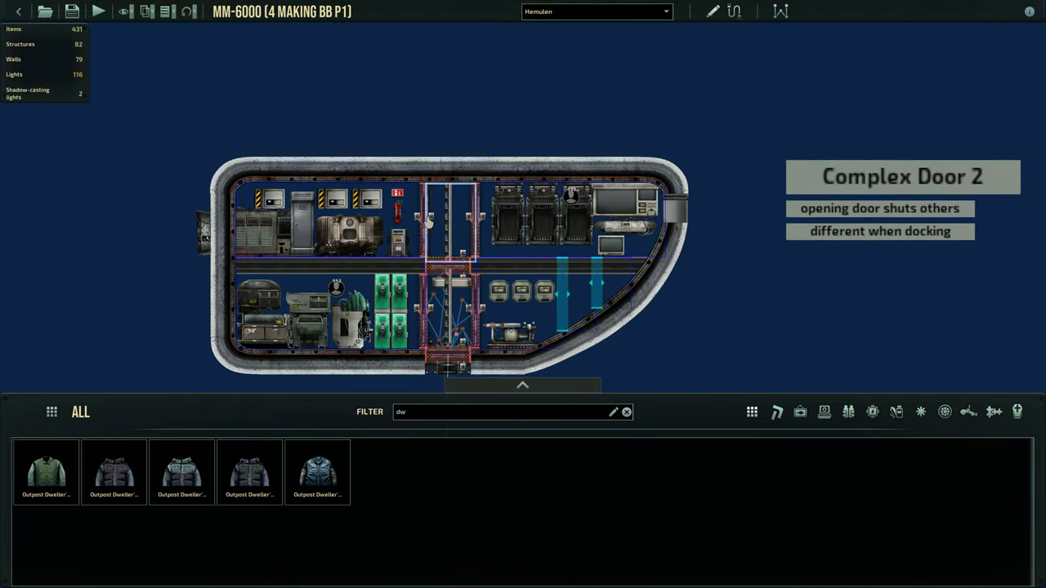
Inspect the lower airlock of the Complex Door 2 example, including its side doors, bottom hatch and their linked buttons
{"action": "scroll", "coordinate": [521, 257], "scroll_direction": "up", "scroll_amount": 2}
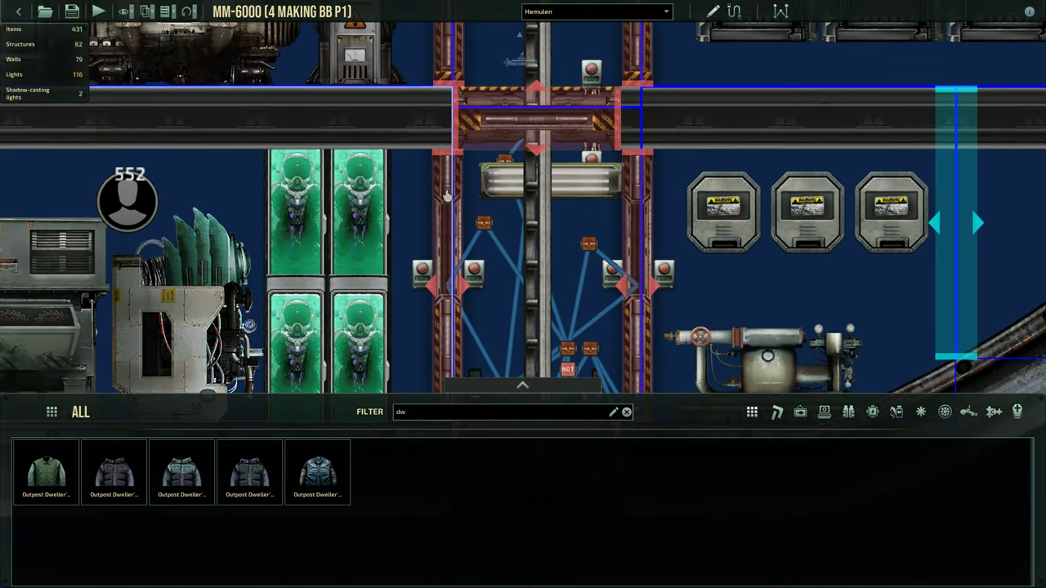
{"action": "key", "text": "d"}
{"action": "key", "text": "w"}
{"action": "key", "text": "s"}
{"action": "key", "text": "w"}
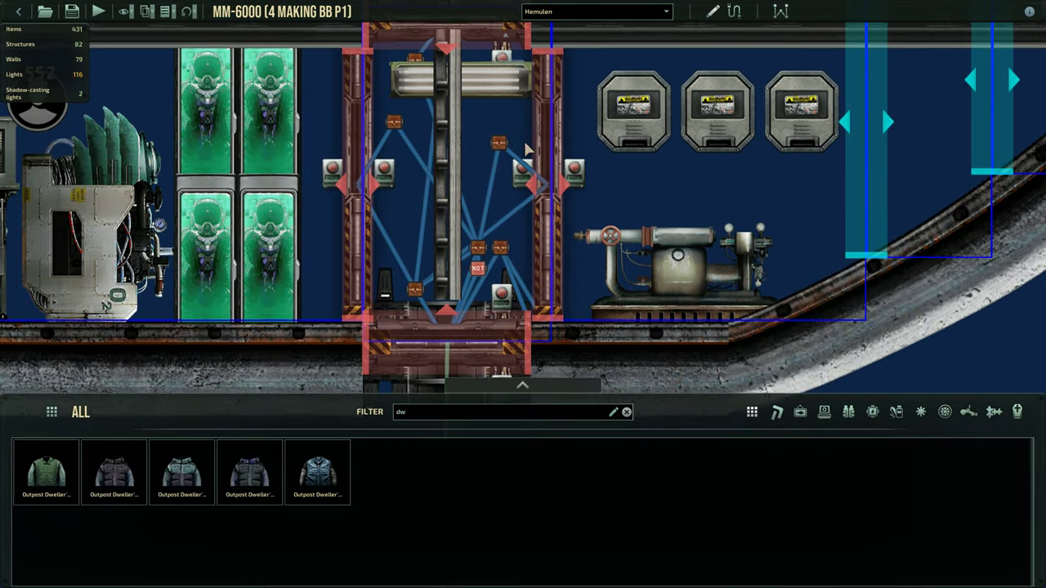
{"action": "scroll", "coordinate": [500, 155], "scroll_direction": "down", "scroll_amount": 3}
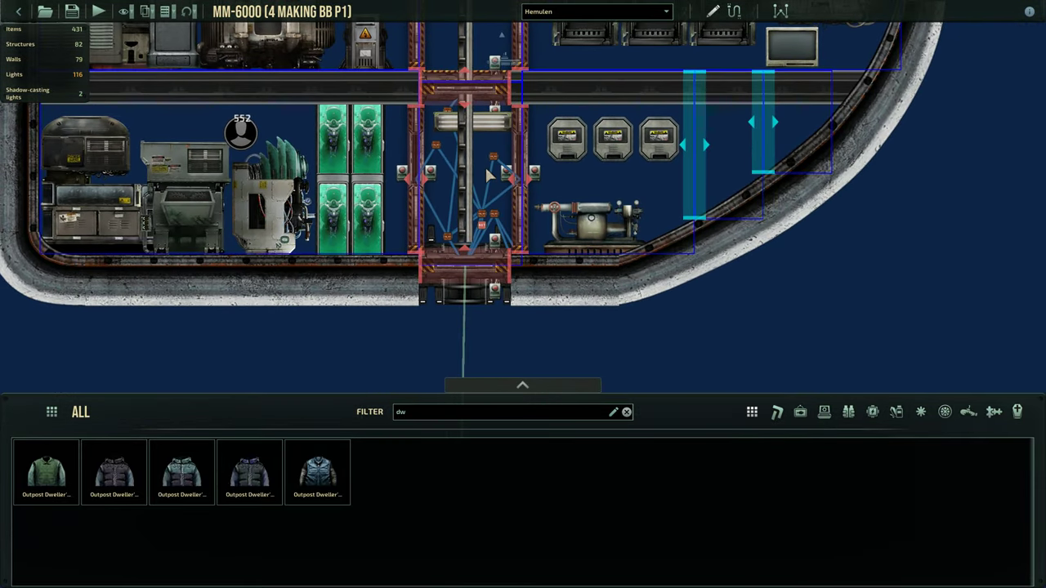
{"action": "scroll", "coordinate": [495, 173], "scroll_direction": "up", "scroll_amount": 3}
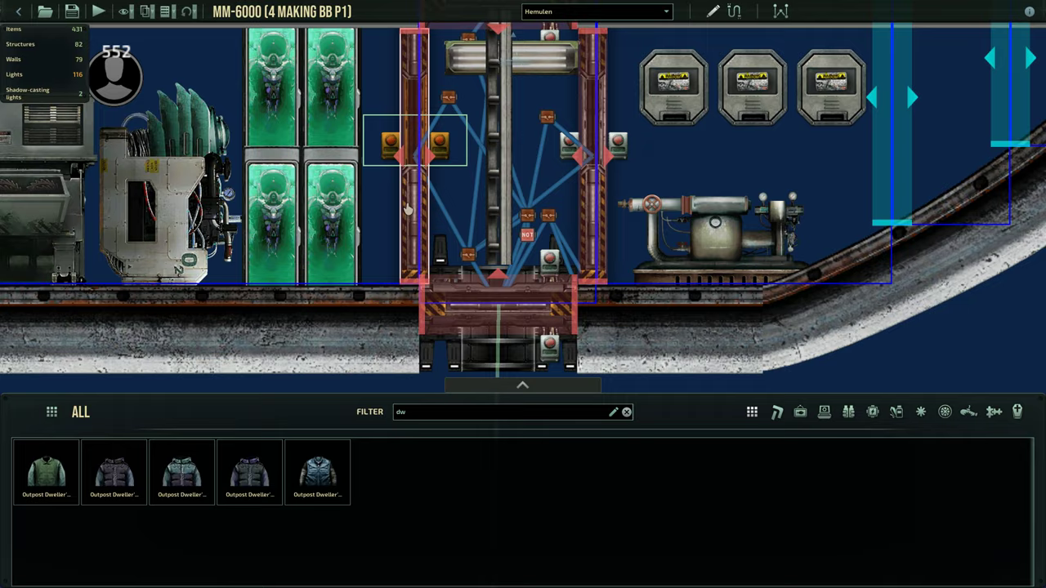
{"action": "key", "text": "s"}
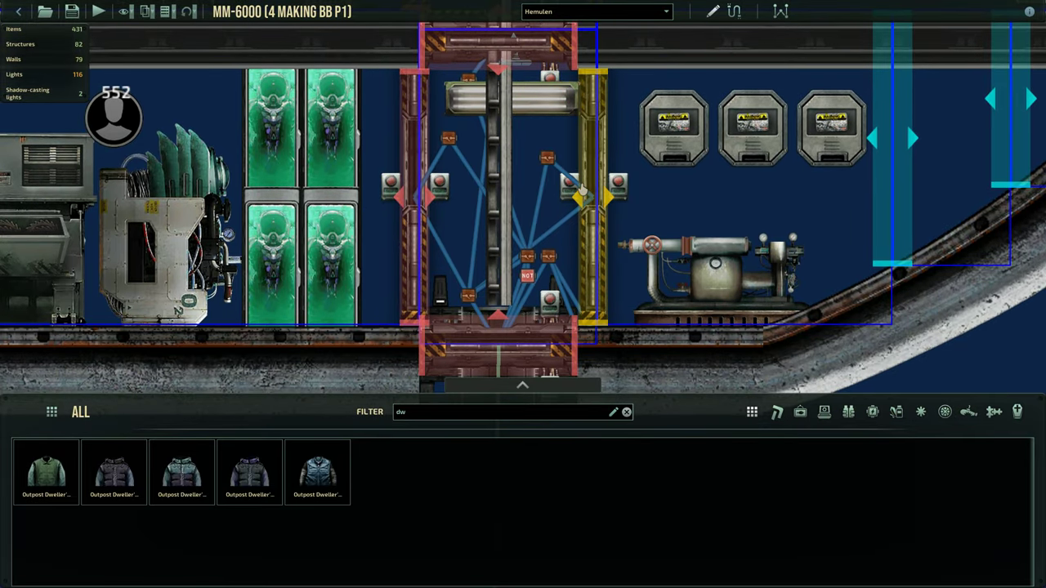
{"action": "key", "text": "s"}
{"action": "scroll", "coordinate": [544, 195], "scroll_direction": "up", "scroll_amount": 5}
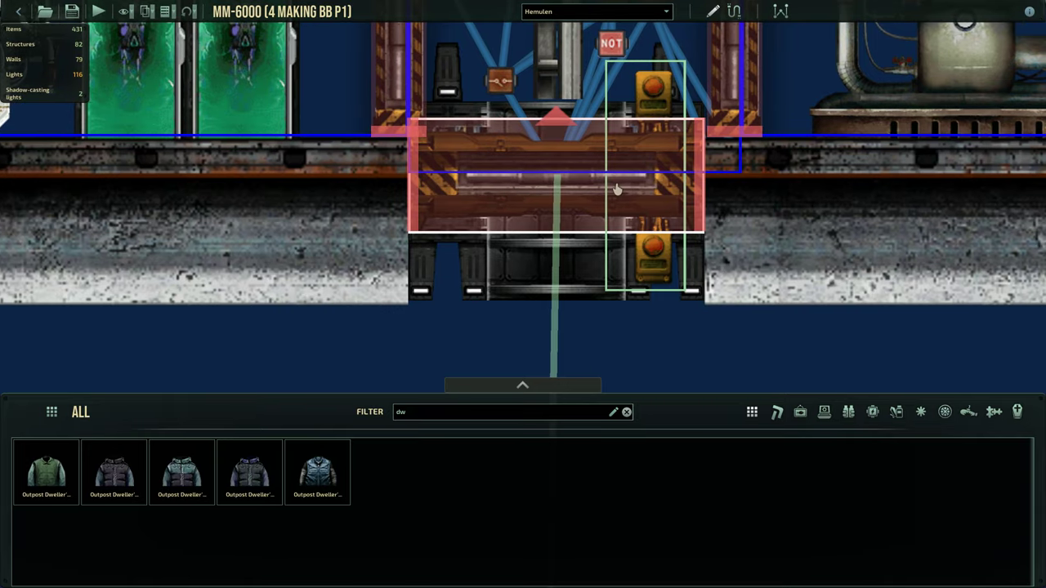
{"action": "scroll", "coordinate": [561, 194], "scroll_direction": "down", "scroll_amount": 4}
{"action": "key", "text": "w"}
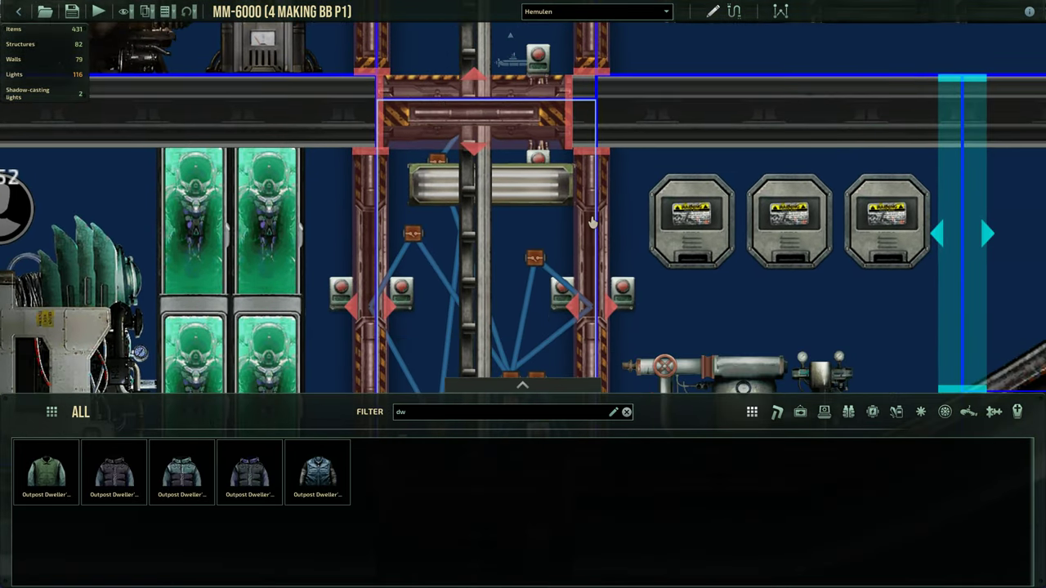
Trace the wiring in the Complex Door 2 airlock between the upper hatch, side doors, relays, NOT component and docking hatch
{"action": "middle_click_drag", "start_coordinate": [592, 222], "coordinate": [592, 221]}
{"action": "key", "text": "s"}
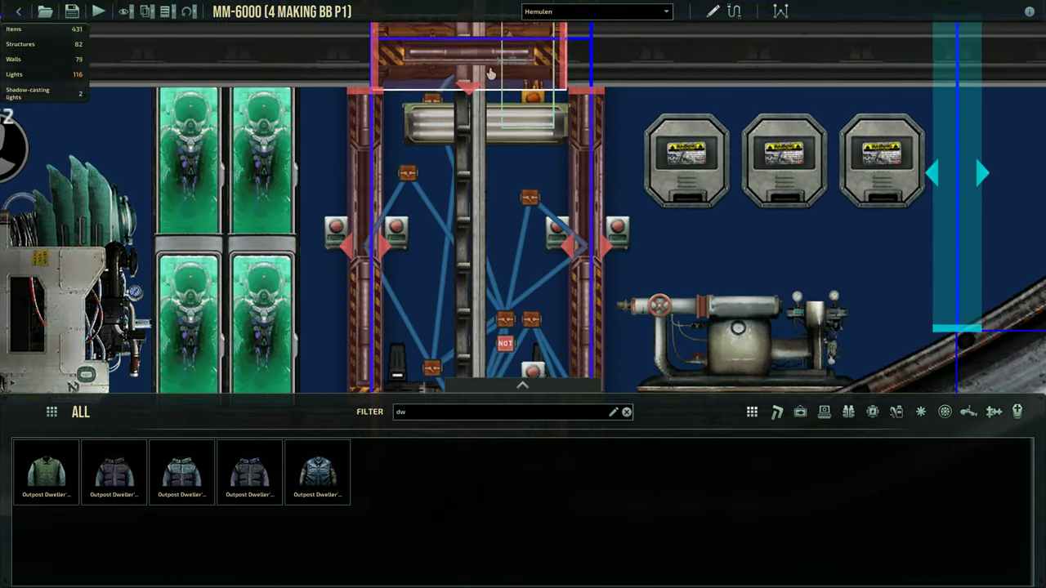
{"action": "key", "text": "s"}
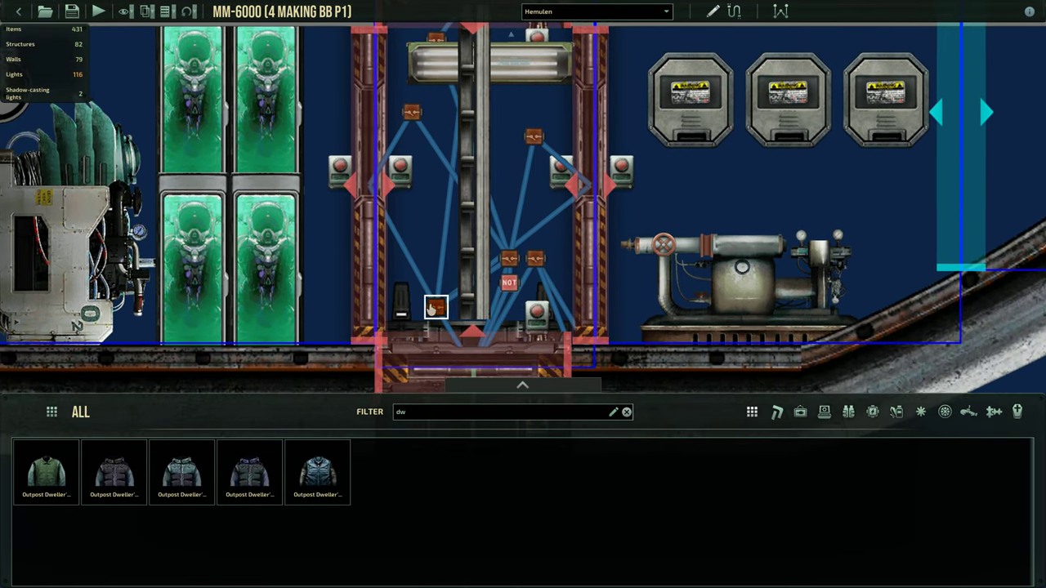
{"action": "key", "text": "s"}
{"action": "scroll", "coordinate": [527, 239], "scroll_direction": "up", "scroll_amount": 2}
{"action": "scroll", "coordinate": [527, 240], "scroll_direction": "down", "scroll_amount": 2}
{"action": "key", "text": "w"}
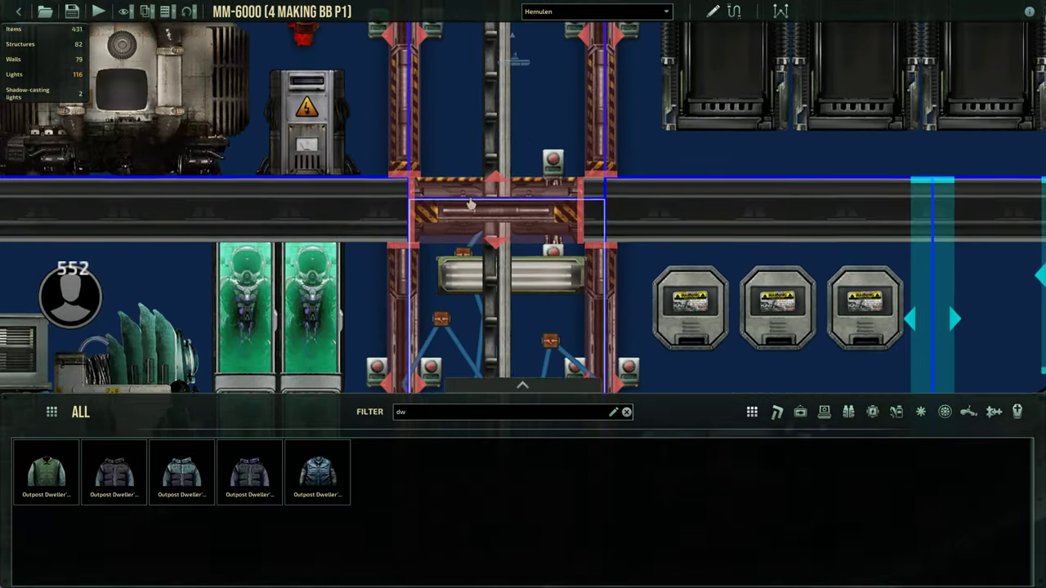
{"action": "key", "text": "d"}
{"action": "key", "text": "s"}
{"action": "key", "text": "s"}
{"action": "key", "text": "a"}
{"action": "scroll", "coordinate": [472, 253], "scroll_direction": "up", "scroll_amount": 2}
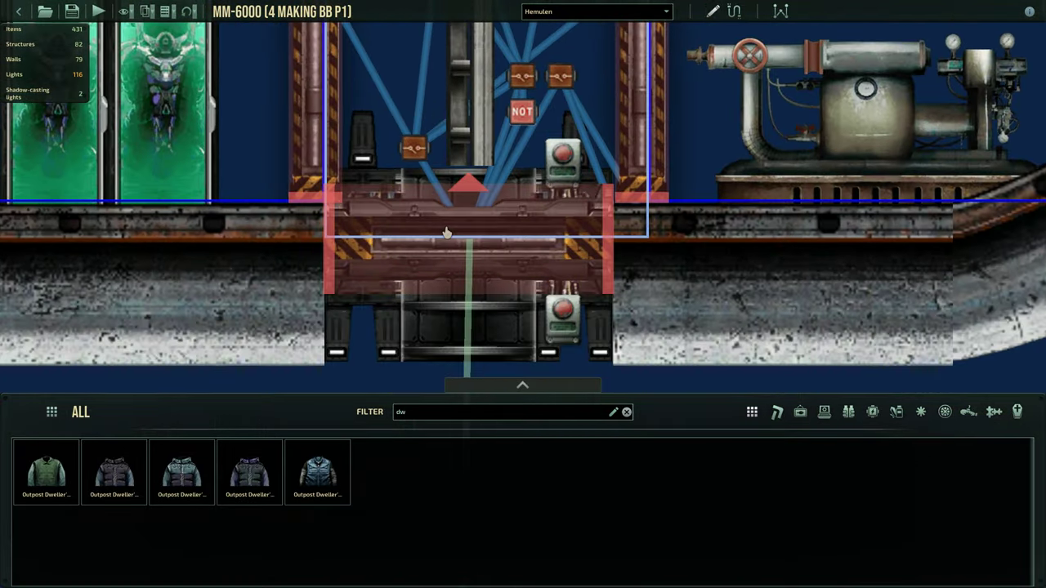
{"action": "scroll", "coordinate": [473, 252], "scroll_direction": "down", "scroll_amount": 3}
{"action": "key", "text": "w"}
{"action": "key", "text": "a"}
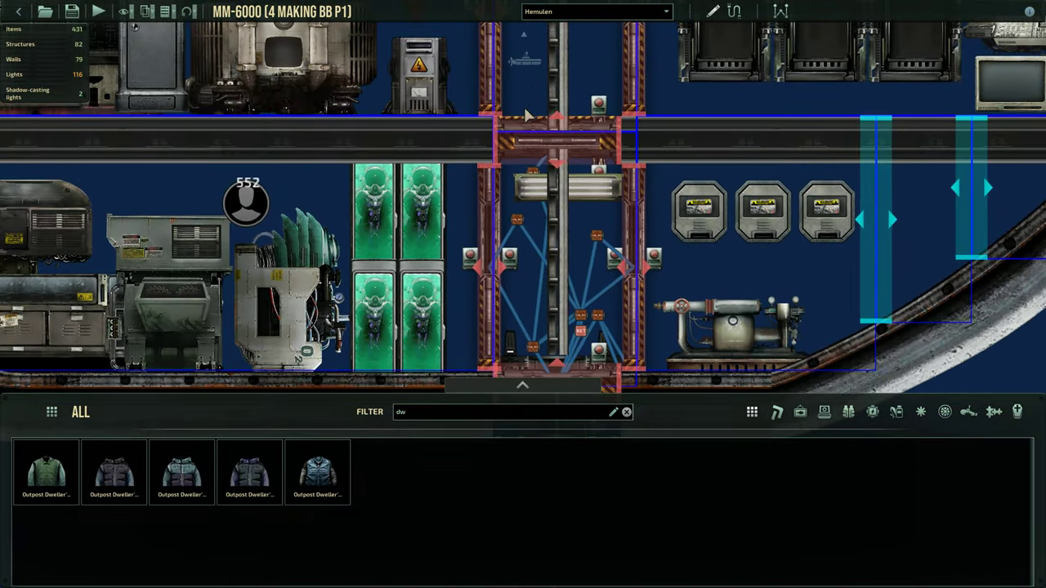
{"action": "key", "text": "s"}
Survey the column of example submarines from the Complex Door 2 stage back up to the Shell stage
{"action": "scroll", "coordinate": [522, 153], "scroll_direction": "down", "scroll_amount": 3}
{"action": "scroll", "coordinate": [527, 161], "scroll_direction": "down", "scroll_amount": 5}
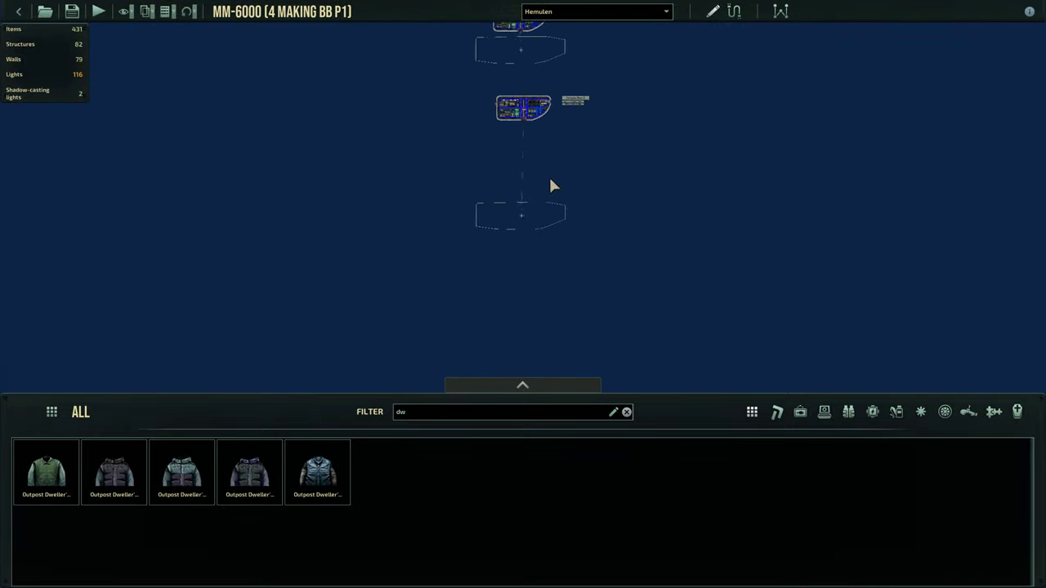
{"action": "key", "text": "w"}
{"action": "scroll", "coordinate": [476, 221], "scroll_direction": "up", "scroll_amount": 3}
{"action": "key", "text": "d"}
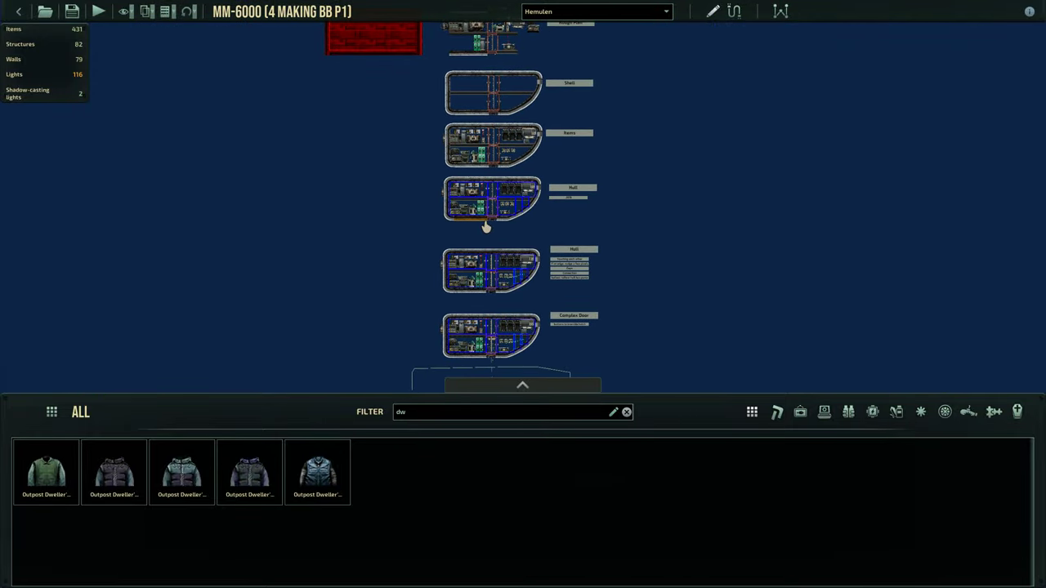